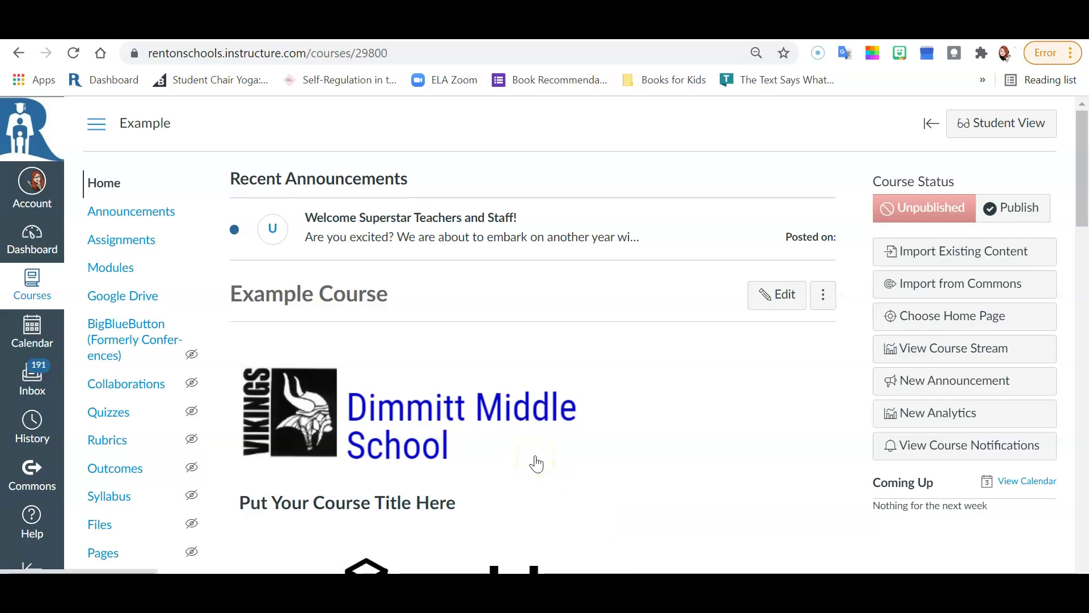
- Open the course home page for editing and replace the placeholder course title with "Example Course Title"
{"action": "scroll", "coordinate": [536, 463], "scroll_direction": "down", "scroll_amount": 4}
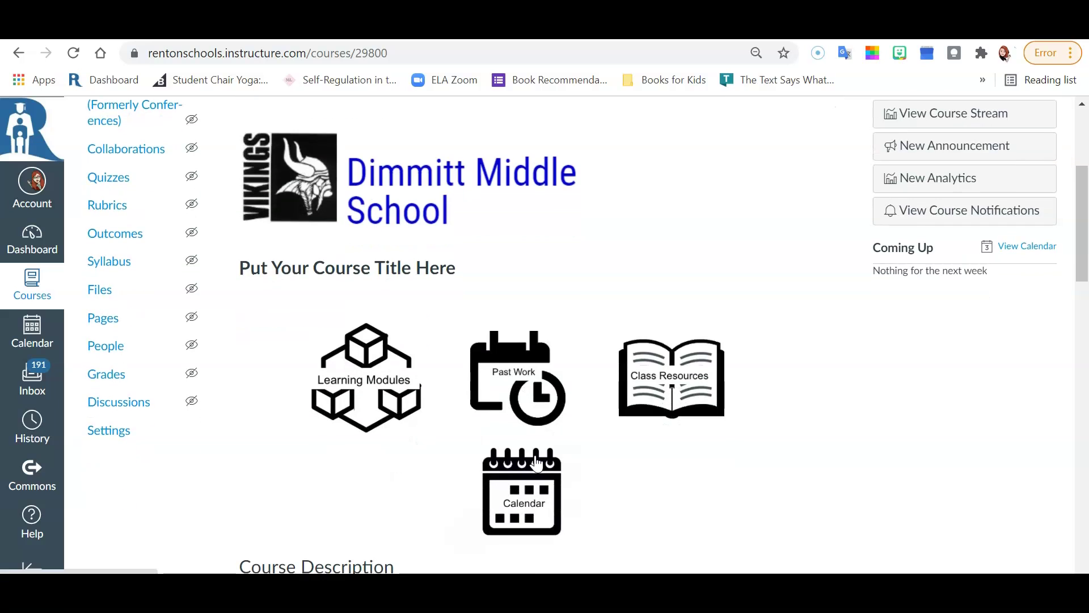
{"action": "scroll", "coordinate": [536, 464], "scroll_direction": "down", "scroll_amount": 5}
{"action": "scroll", "coordinate": [536, 464], "scroll_direction": "up", "scroll_amount": 9}
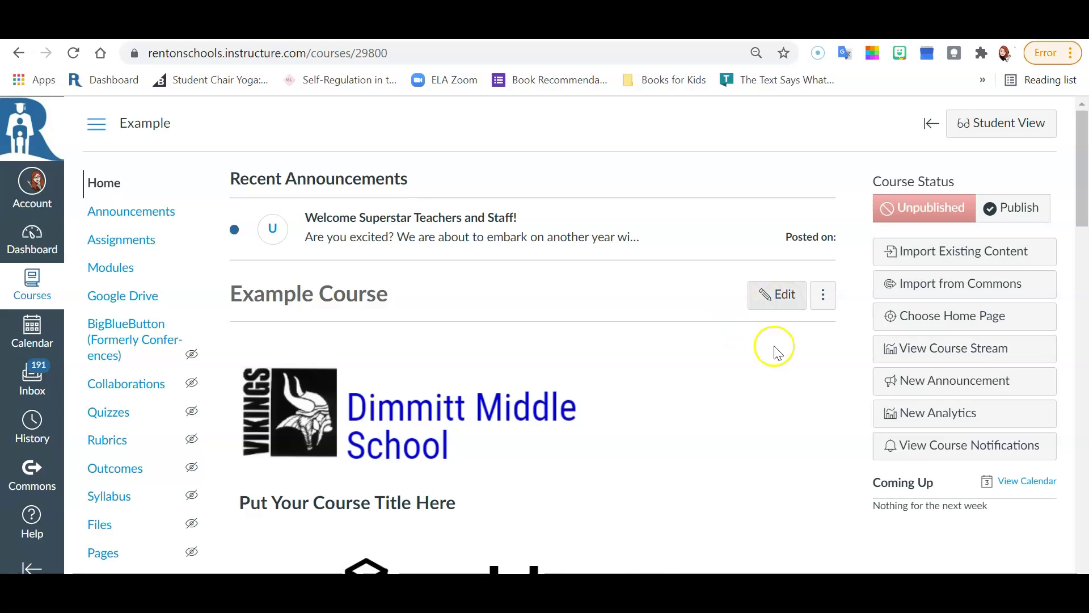
{"action": "scroll", "coordinate": [777, 352], "scroll_direction": "down", "scroll_amount": 5}
{"action": "scroll", "coordinate": [664, 443], "scroll_direction": "up", "scroll_amount": 5}
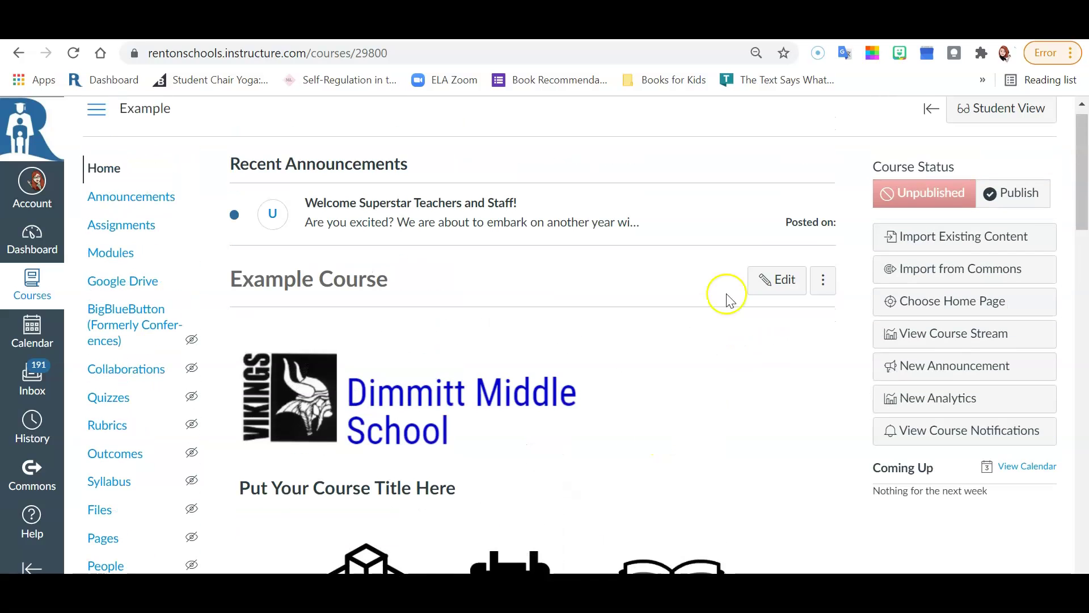
{"action": "left_click", "coordinate": [772, 284]}
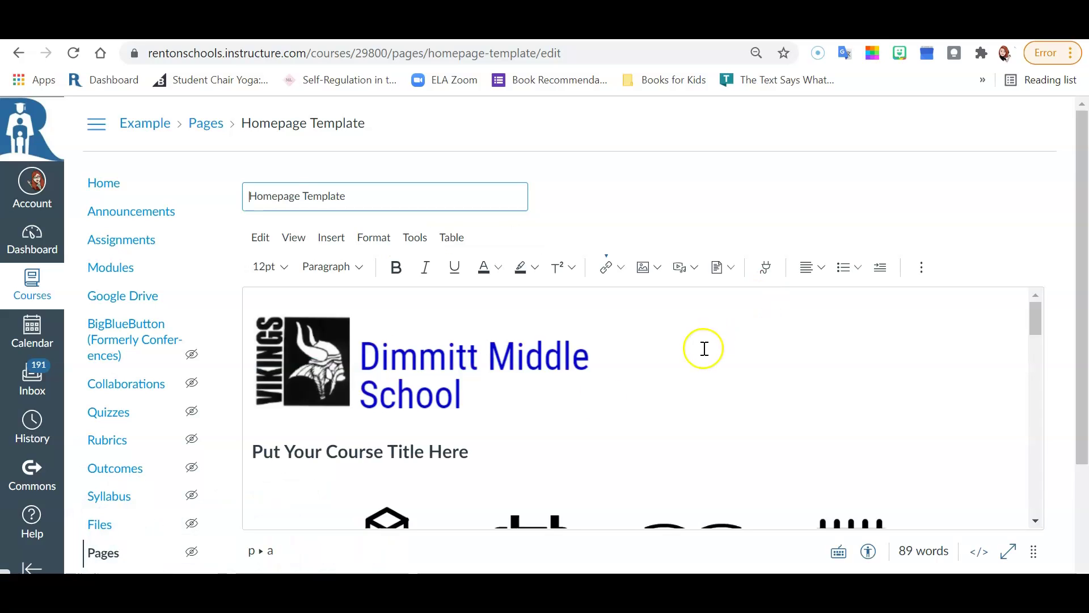
{"action": "scroll", "coordinate": [369, 454], "scroll_direction": "down", "scroll_amount": 1}
{"action": "triple_click", "coordinate": [318, 408]}
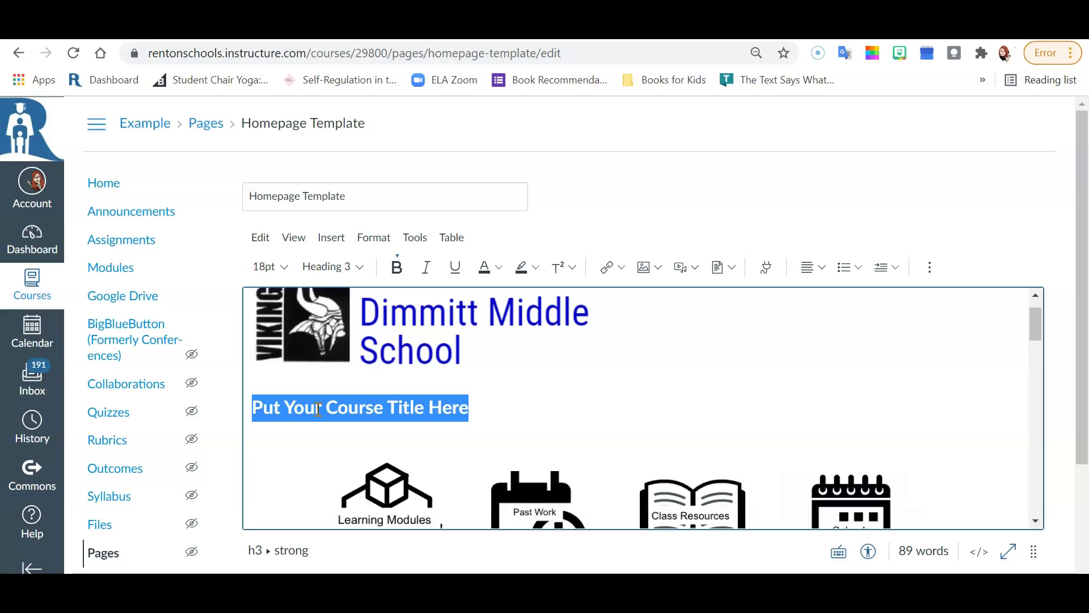
{"action": "type", "text": "Example Course Title"}
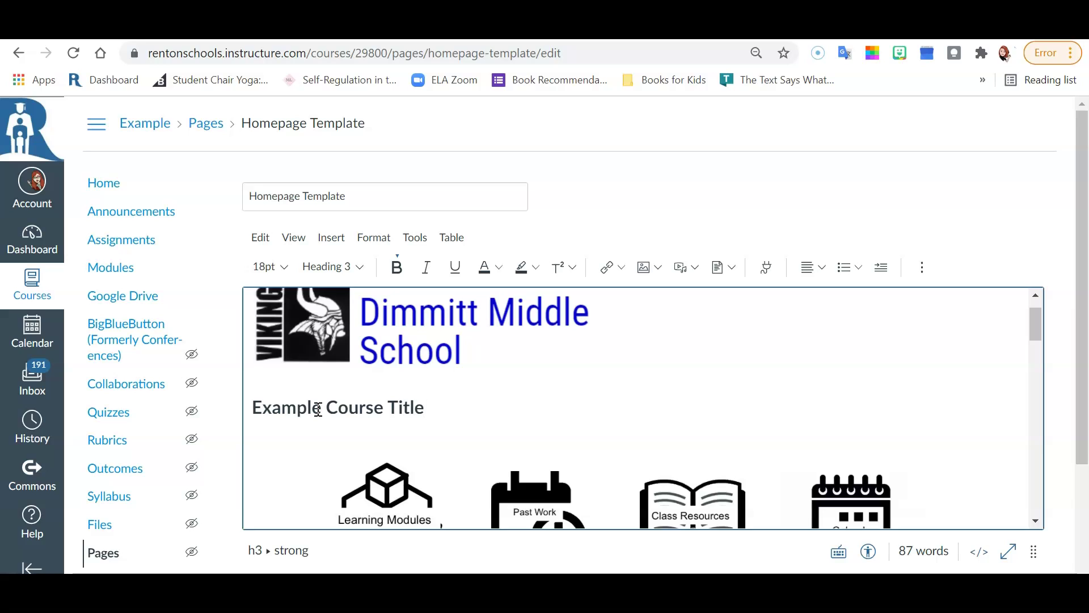
- Replace the template paragraph under Course Description with "Description of the course."
{"action": "scroll", "coordinate": [486, 413], "scroll_direction": "down", "scroll_amount": 1}
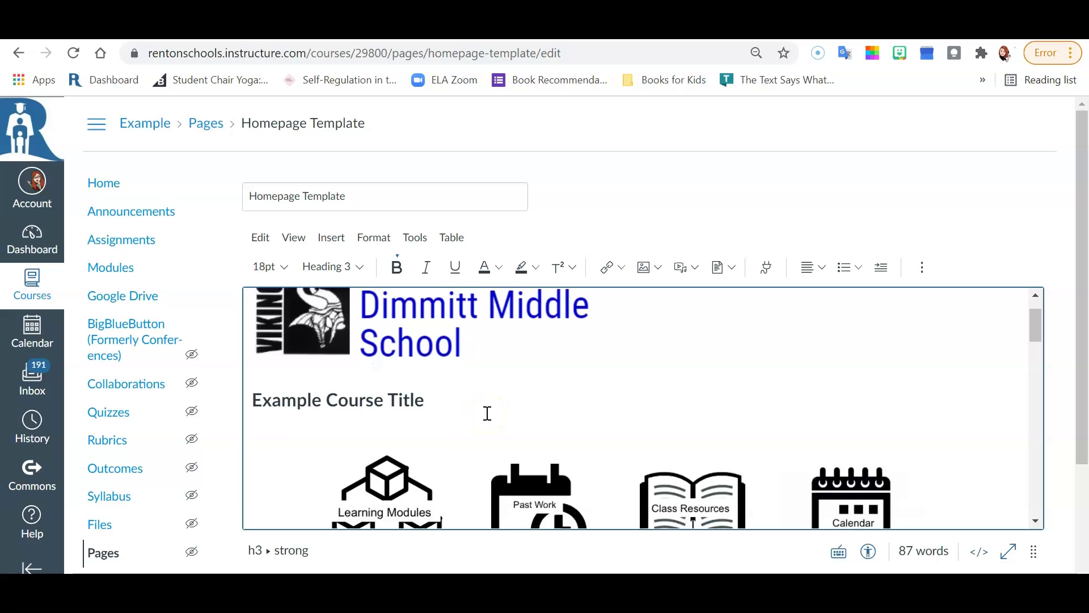
{"action": "scroll", "coordinate": [487, 413], "scroll_direction": "down", "scroll_amount": 3}
{"action": "left_click", "coordinate": [354, 381]}
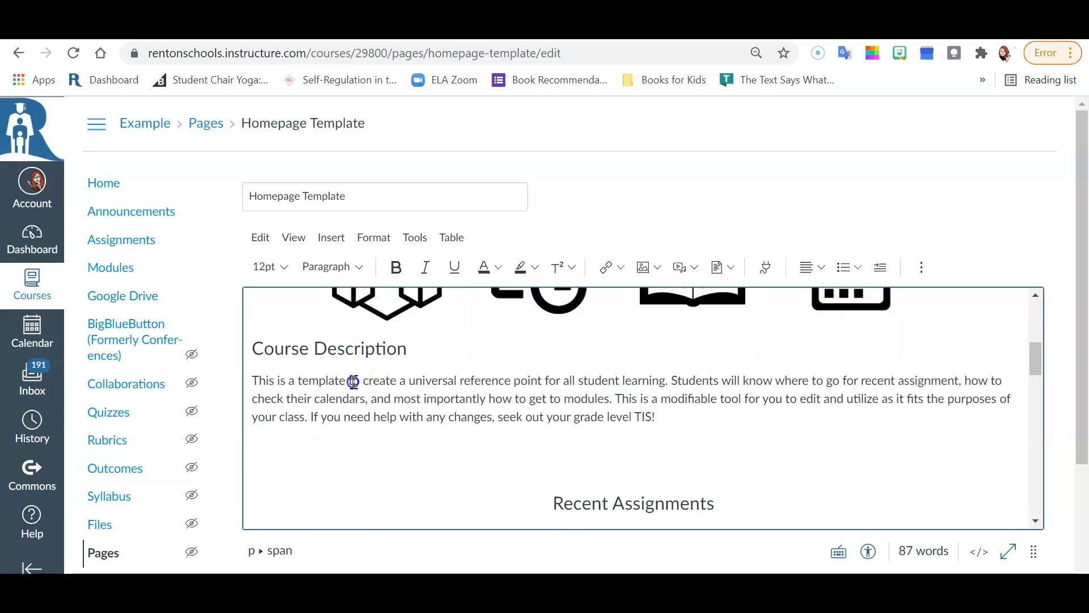
{"action": "left_click_drag", "start_coordinate": [678, 416], "coordinate": [251, 382]}
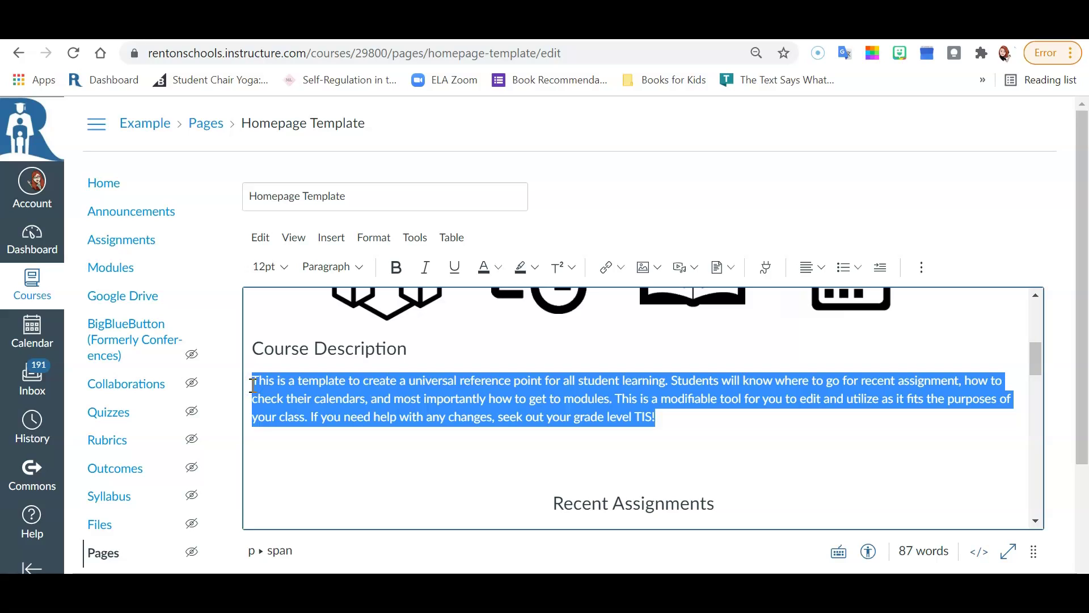
{"action": "key", "text": "BackSpace"}
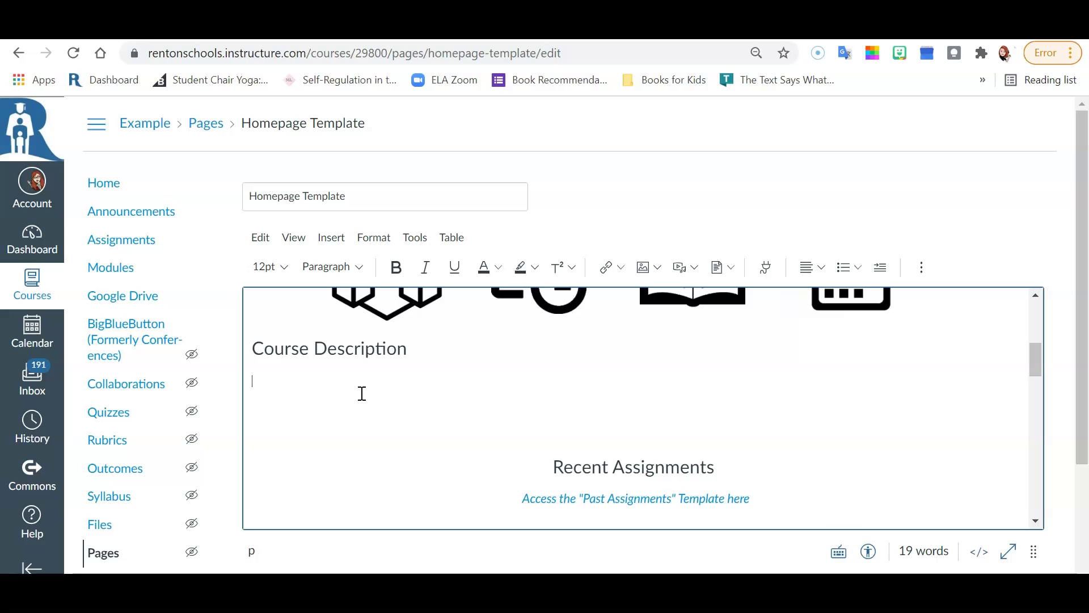
{"action": "type", "text": "De"}
{"action": "type", "text": "scription"}
{"action": "type", "text": "ruse"}
{"action": "key", "text": "BackSpace"}
{"action": "key", "text": "BackSpace"}
{"action": "type", "text": "urse."}
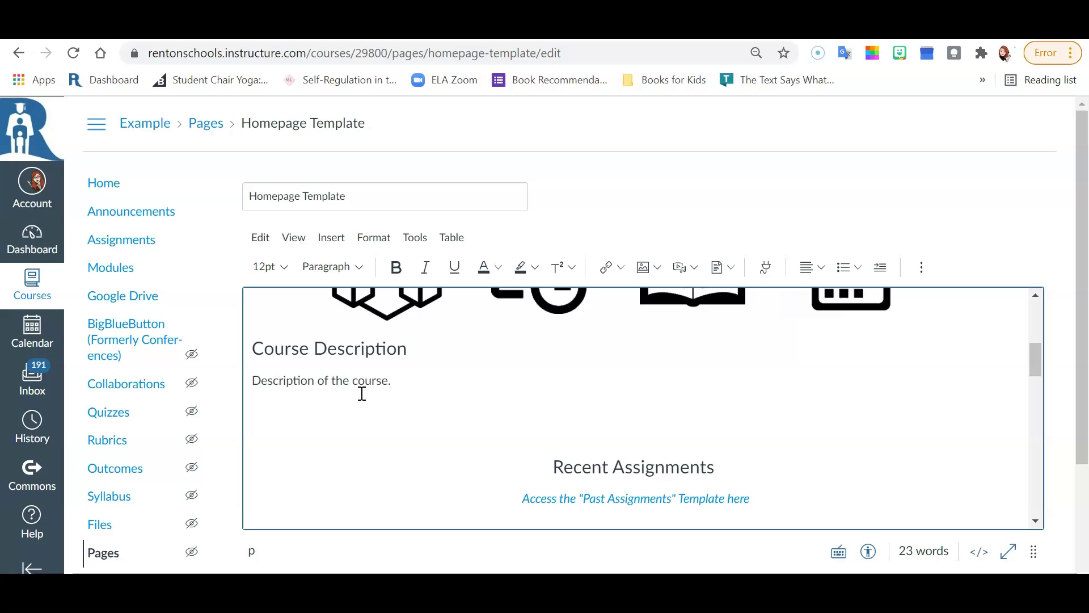
- Replace the instructor name placeholder with "My Name" and the instructor email address placeholder with "Email"
{"action": "scroll", "coordinate": [637, 391], "scroll_direction": "down", "scroll_amount": 1}
{"action": "scroll", "coordinate": [638, 392], "scroll_direction": "down", "scroll_amount": 10}
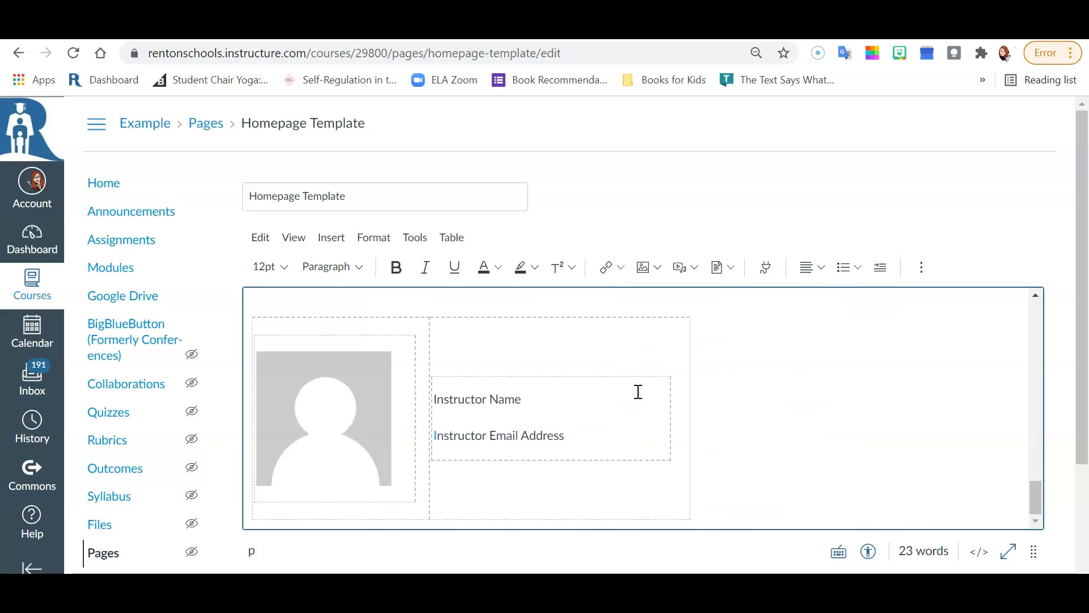
{"action": "scroll", "coordinate": [554, 406], "scroll_direction": "up", "scroll_amount": 1}
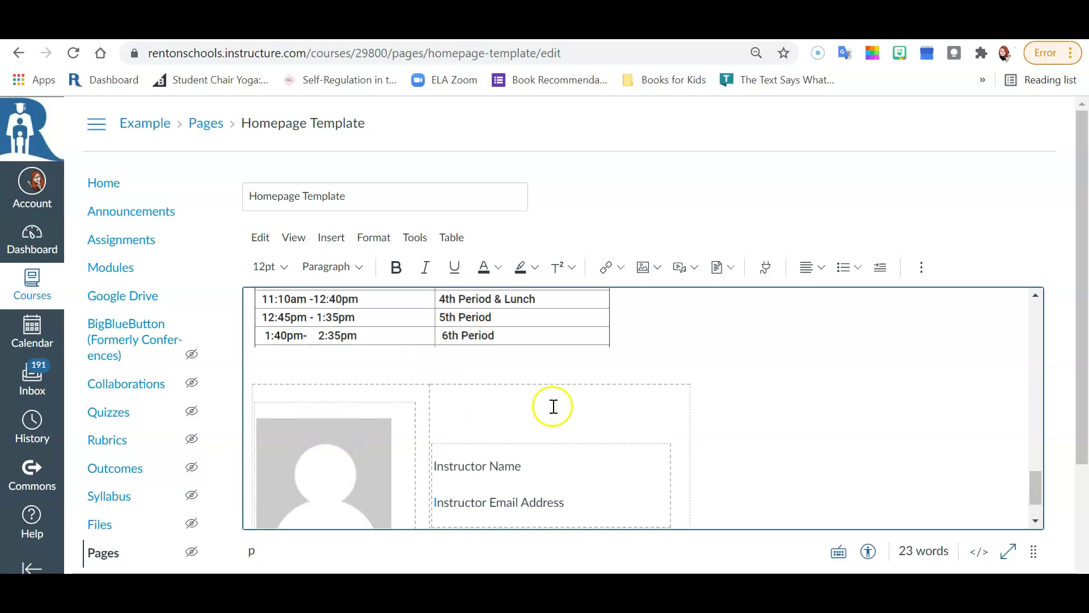
{"action": "scroll", "coordinate": [525, 462], "scroll_direction": "down", "scroll_amount": 1}
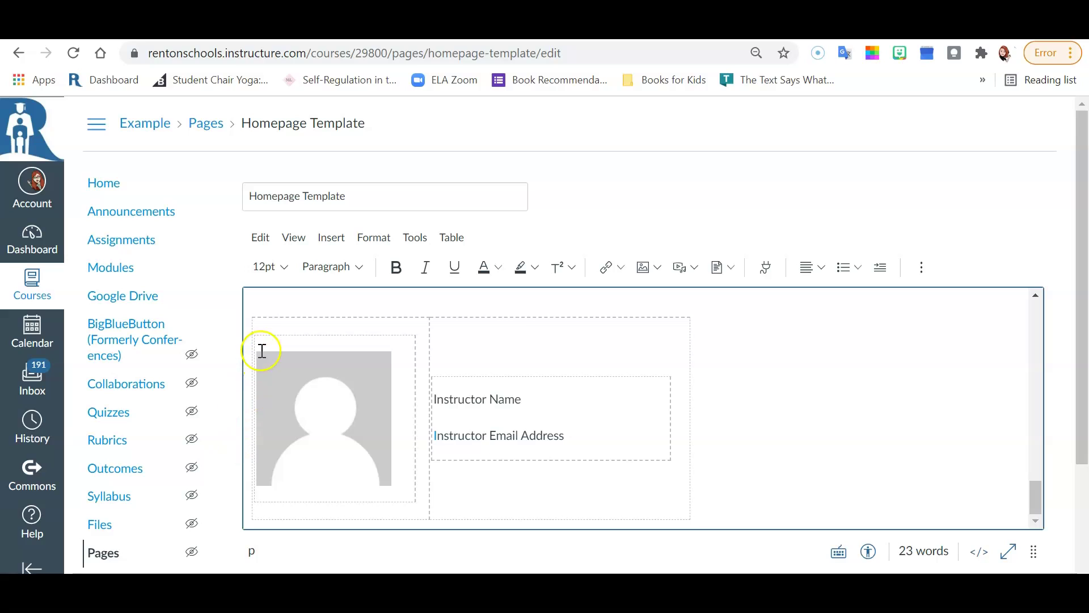
{"action": "double_click", "coordinate": [502, 399]}
{"action": "double_click", "coordinate": [466, 400]}
{"action": "triple_click", "coordinate": [466, 400]}
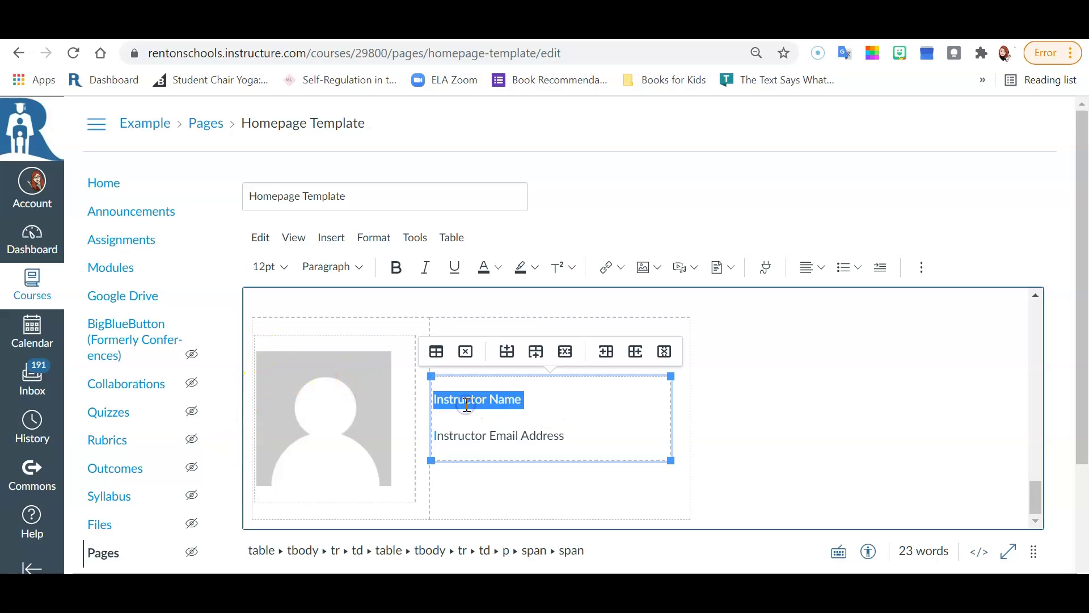
{"action": "type", "text": "My Name"}
{"action": "triple_click", "coordinate": [465, 425]}
{"action": "type", "text": "Email"}
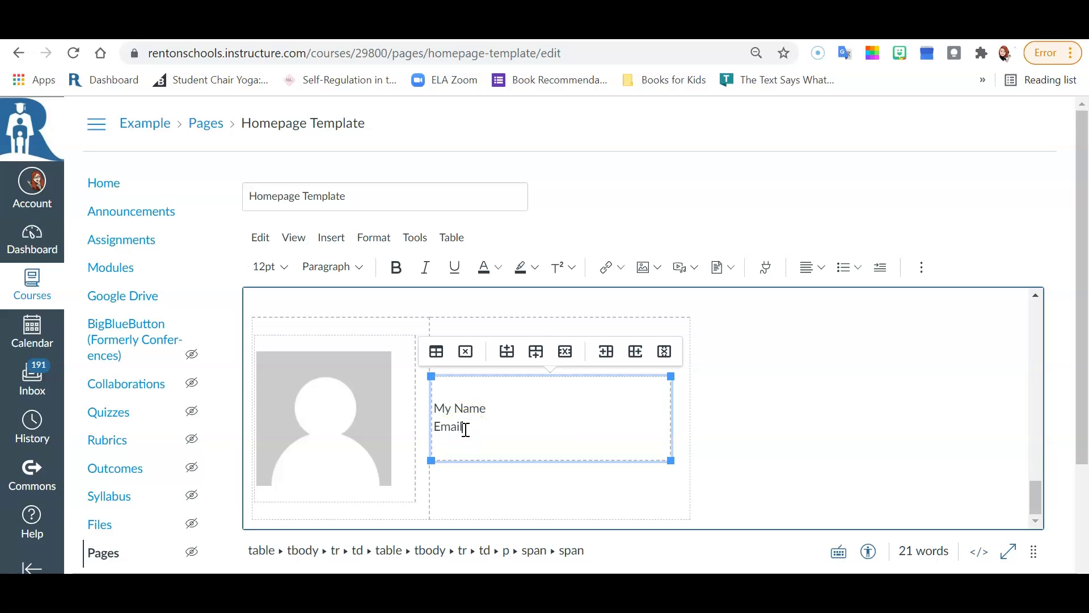
- Replace the placeholder portrait in the instructor table with the Bitmoji Avatar picture from the user images
{"action": "left_click", "coordinate": [356, 389]}
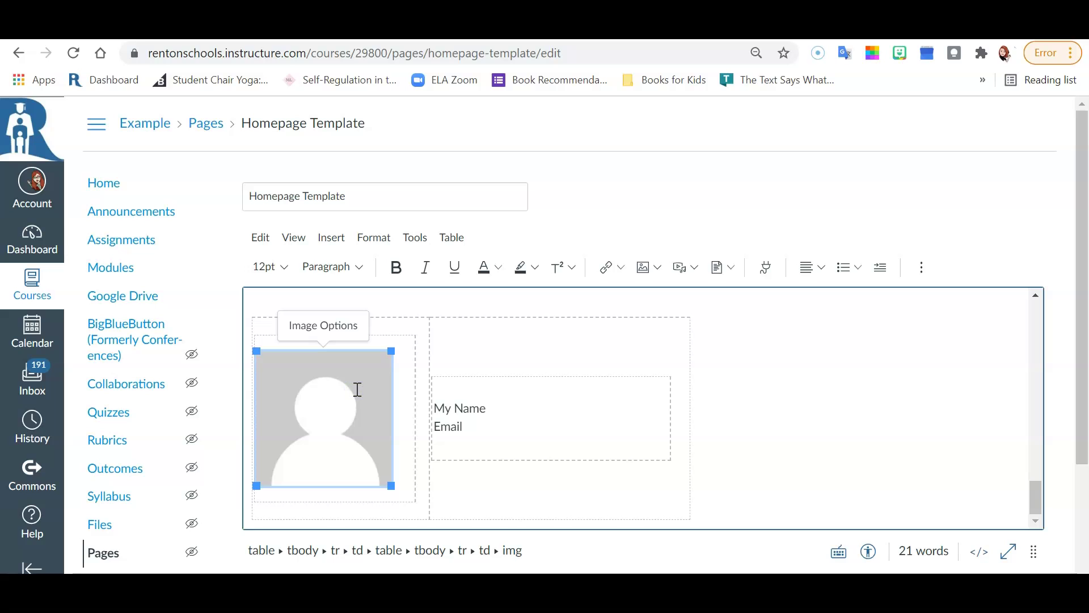
{"action": "key", "text": "Delete"}
{"action": "left_click", "coordinate": [290, 418]}
{"action": "scroll", "coordinate": [291, 418], "scroll_direction": "down", "scroll_amount": 3}
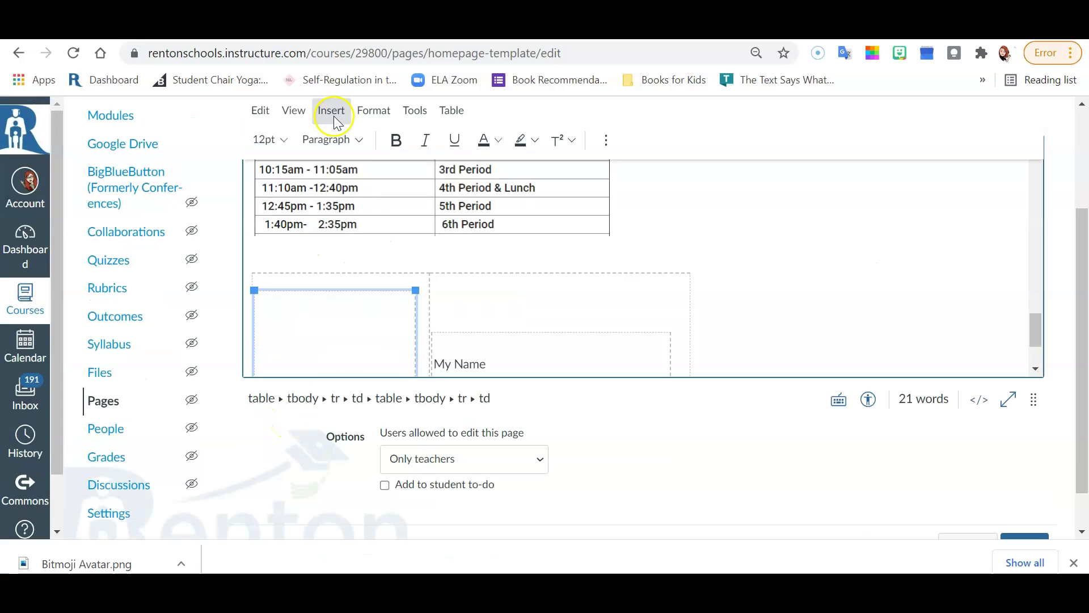
{"action": "left_click", "coordinate": [333, 116]}
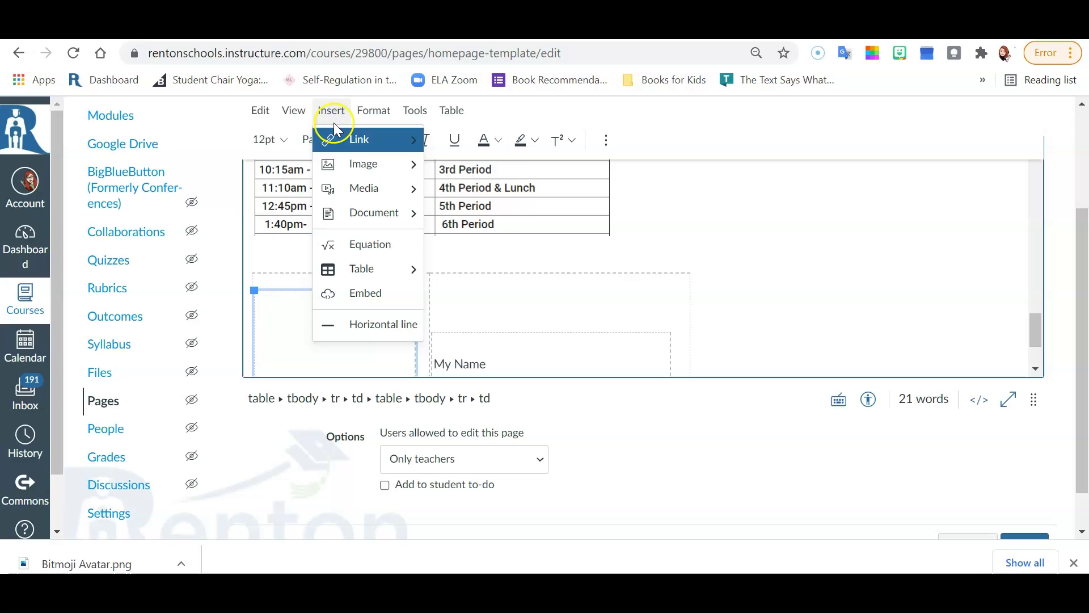
{"action": "left_click", "coordinate": [366, 164]}
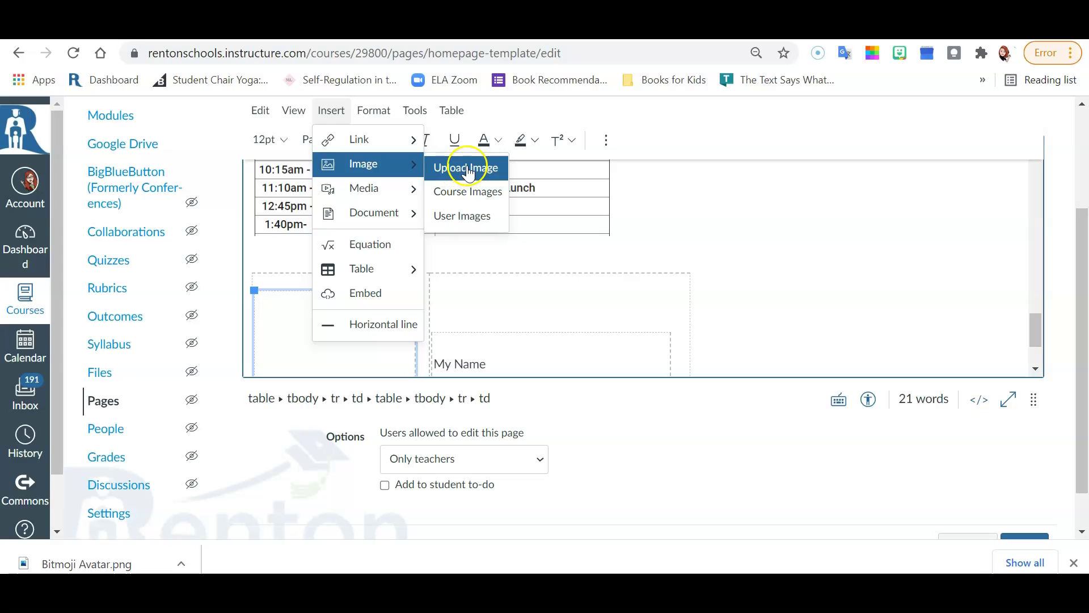
{"action": "left_click", "coordinate": [467, 169]}
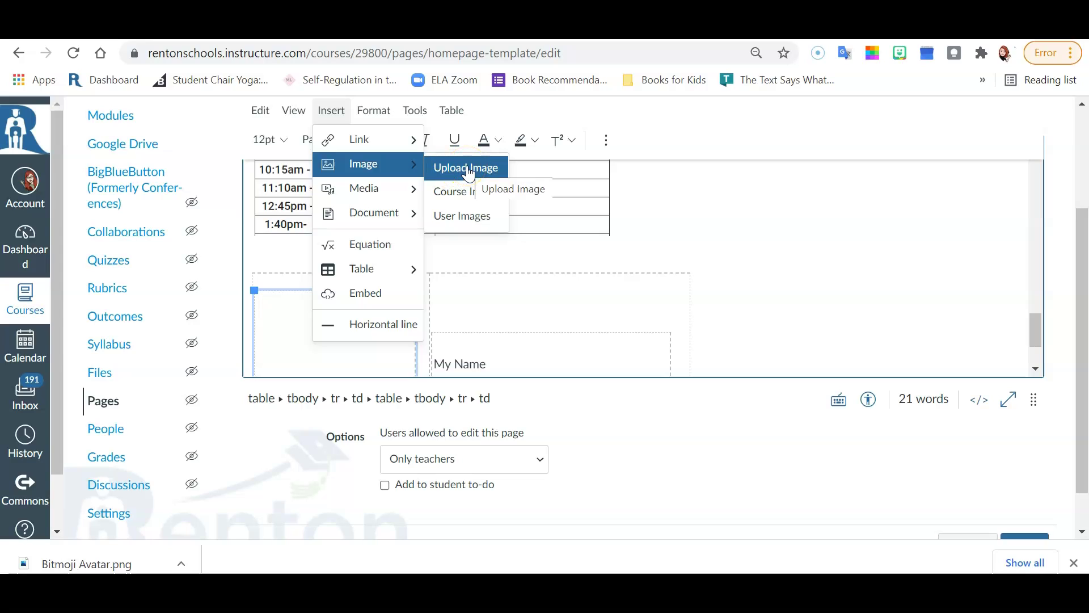
{"action": "left_click", "coordinate": [476, 193]}
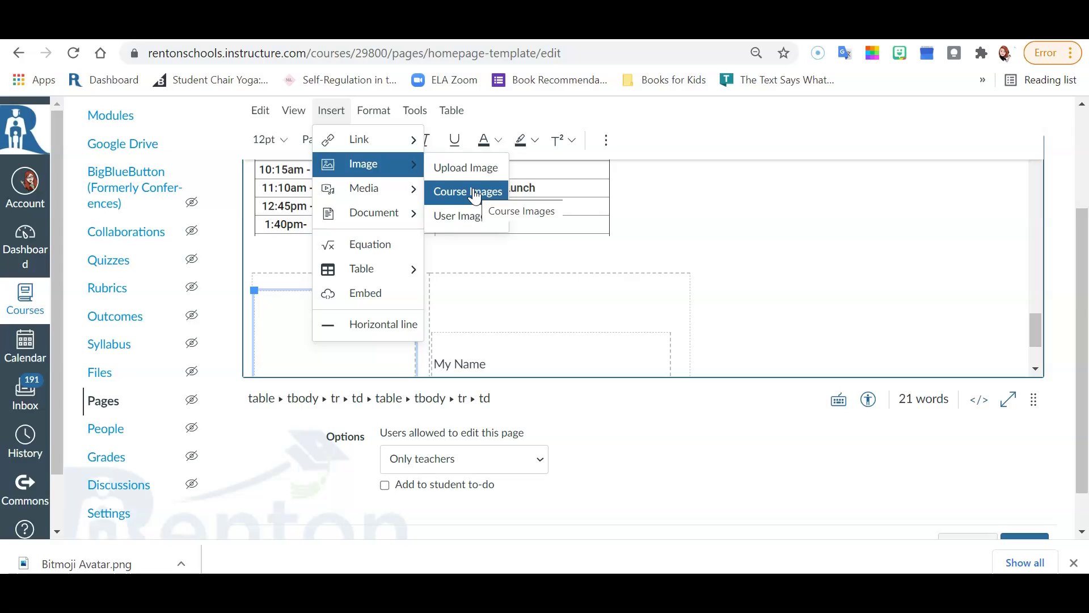
{"action": "left_click", "coordinate": [464, 227]}
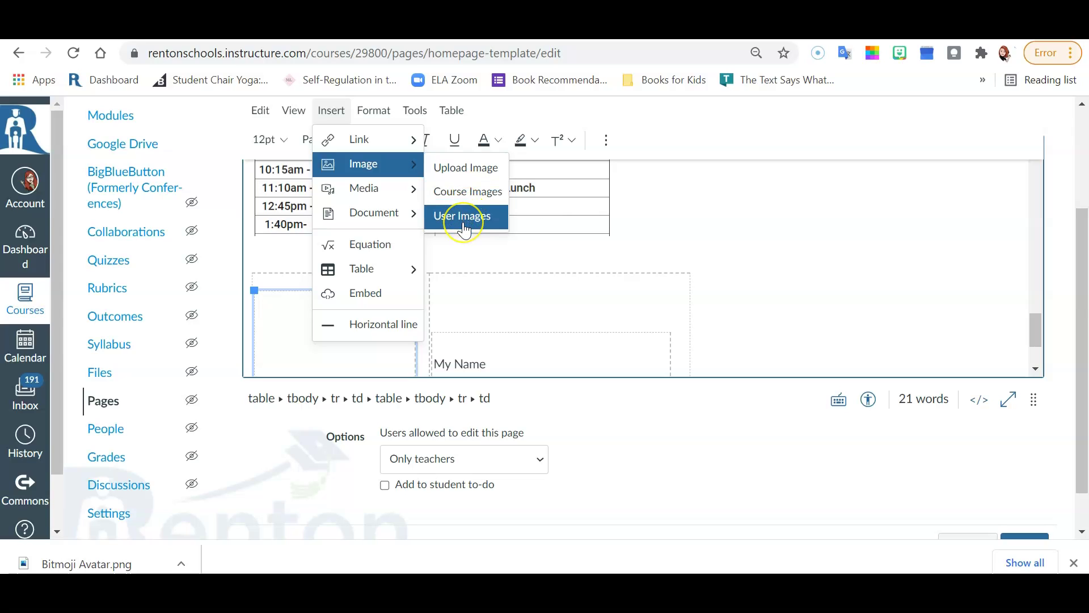
{"action": "left_click", "coordinate": [465, 225]}
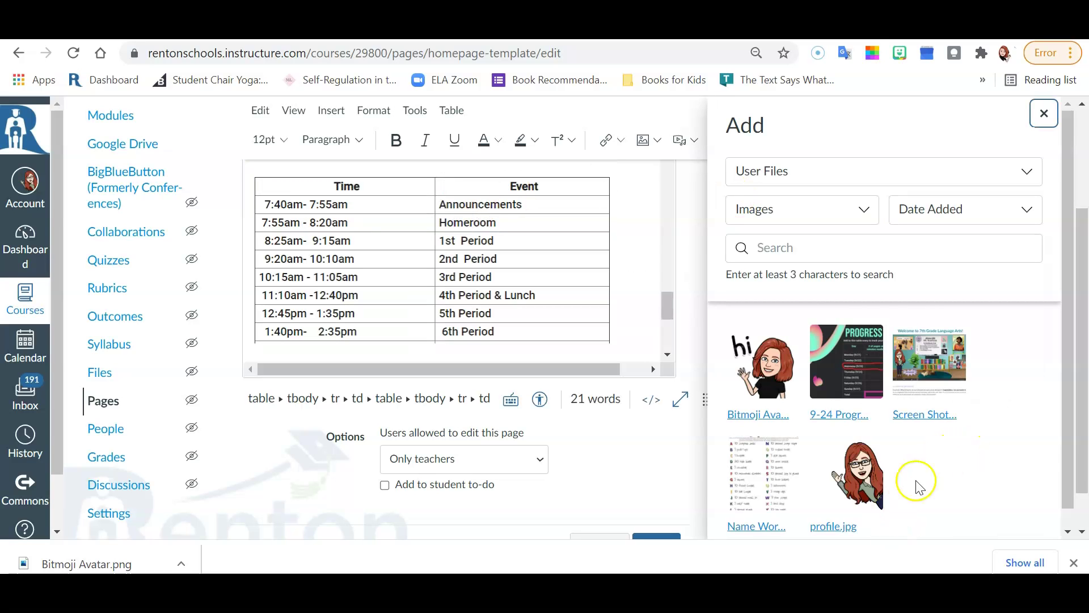
{"action": "left_click", "coordinate": [772, 382]}
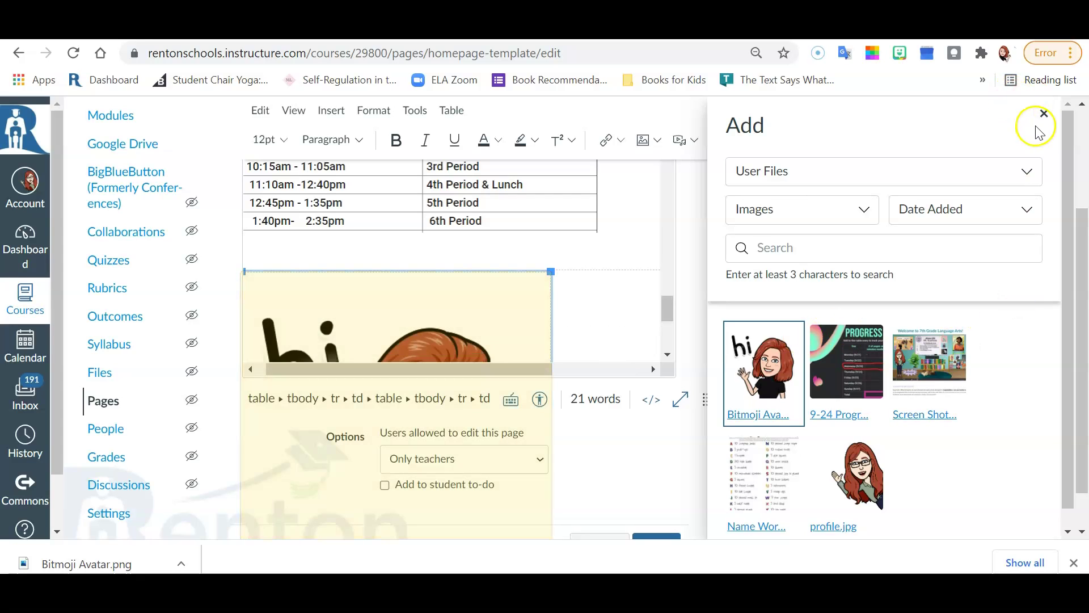
{"action": "left_click", "coordinate": [1045, 114]}
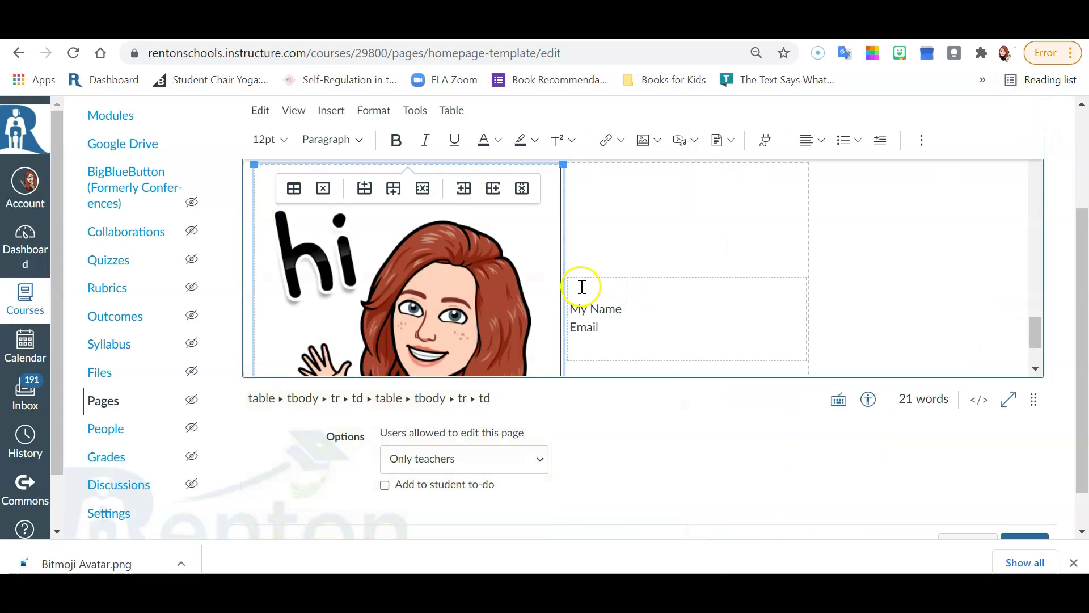
- Shrink the inserted avatar picture in the instructor table to roughly the size of the former placeholder portrait
{"action": "left_click", "coordinate": [563, 165]}
{"action": "left_click_drag", "start_coordinate": [563, 164], "coordinate": [353, 288]}
{"action": "scroll", "coordinate": [545, 249], "scroll_direction": "up", "scroll_amount": 2}
{"action": "scroll", "coordinate": [514, 247], "scroll_direction": "down", "scroll_amount": 2}
{"action": "left_click", "coordinate": [454, 274]}
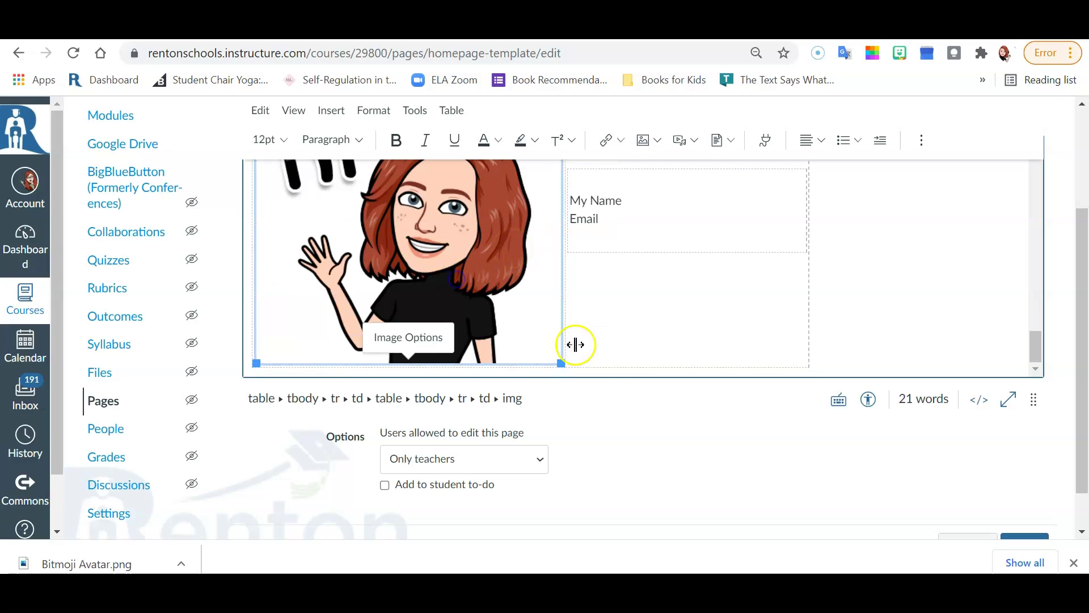
{"action": "left_click_drag", "start_coordinate": [560, 361], "coordinate": [433, 317]}
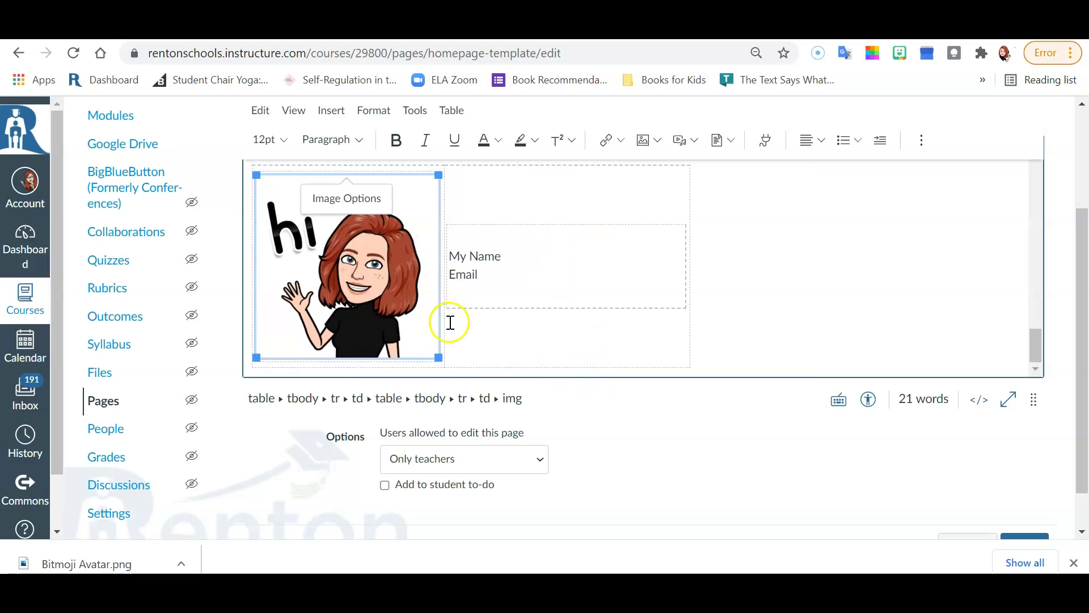
{"action": "left_click_drag", "start_coordinate": [435, 356], "coordinate": [385, 330]}
- Save the edited Homepage Template page
{"action": "scroll", "coordinate": [859, 308], "scroll_direction": "up", "scroll_amount": 10}
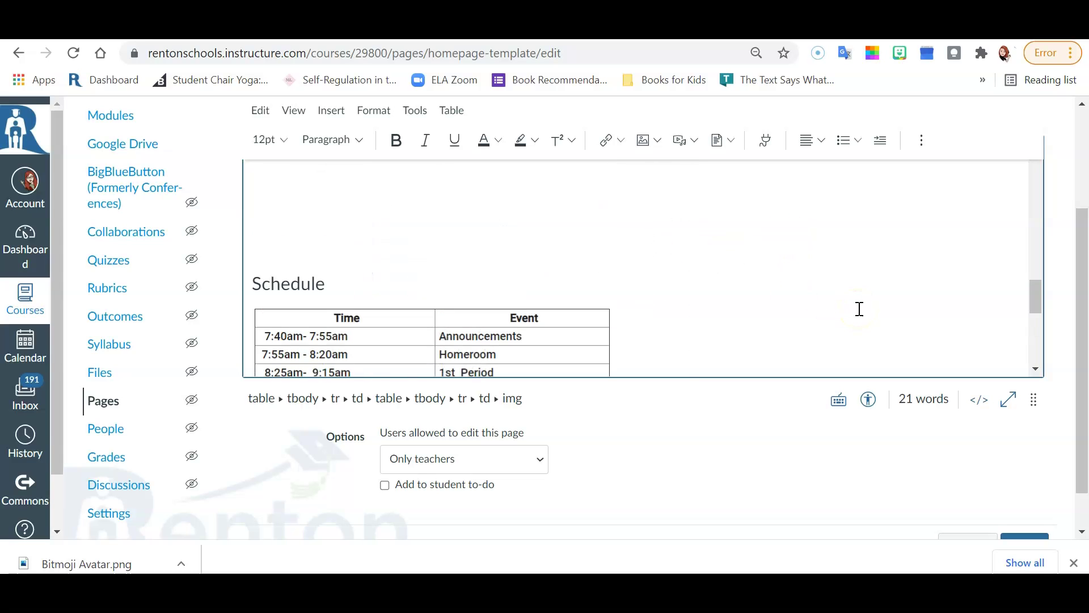
{"action": "scroll", "coordinate": [977, 511], "scroll_direction": "down", "scroll_amount": 1}
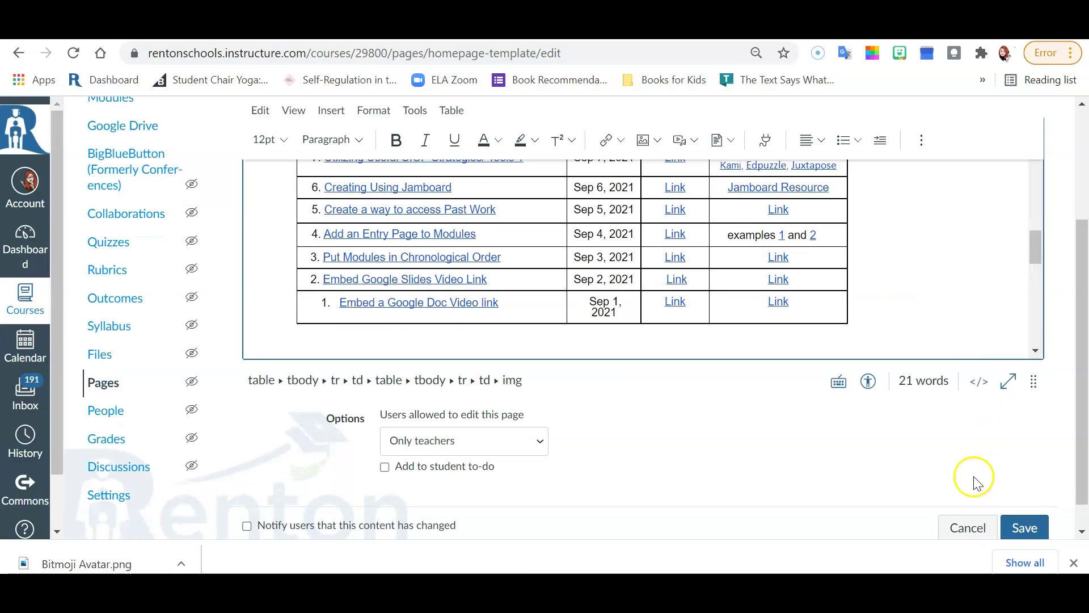
{"action": "left_click", "coordinate": [1038, 500]}
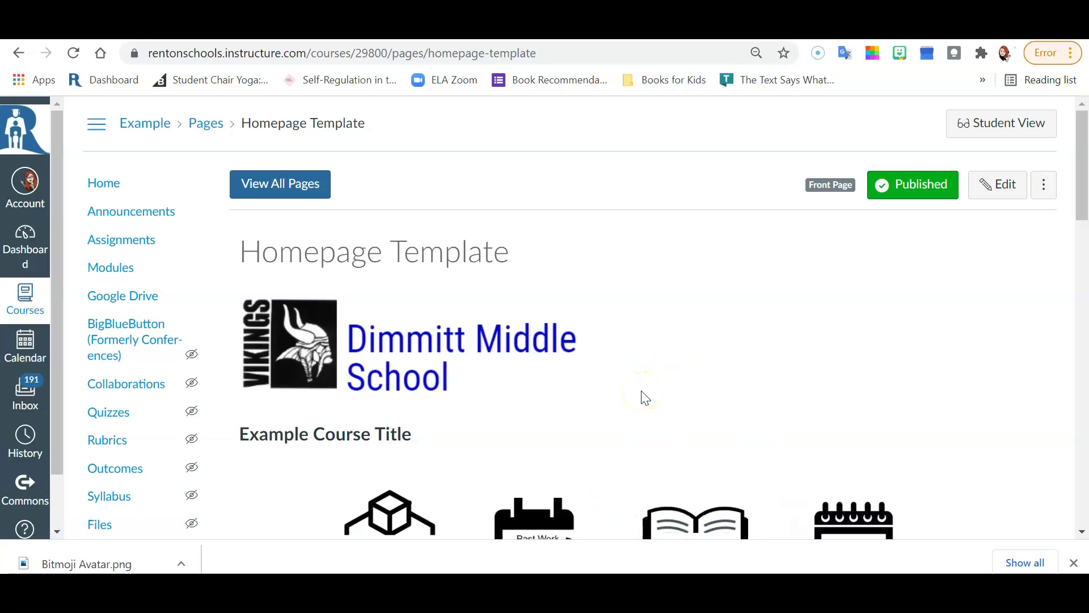
- Delete the "Welcome Superstar Teachers and Staff!" announcement from the course's announcements
{"action": "left_click", "coordinate": [132, 217]}
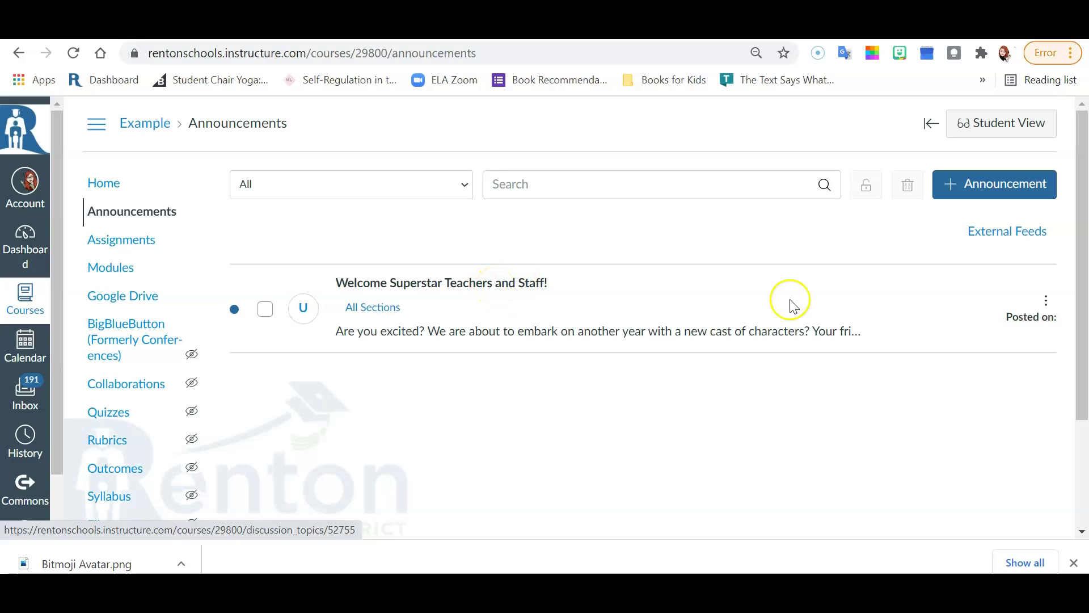
{"action": "left_click", "coordinate": [1047, 302]}
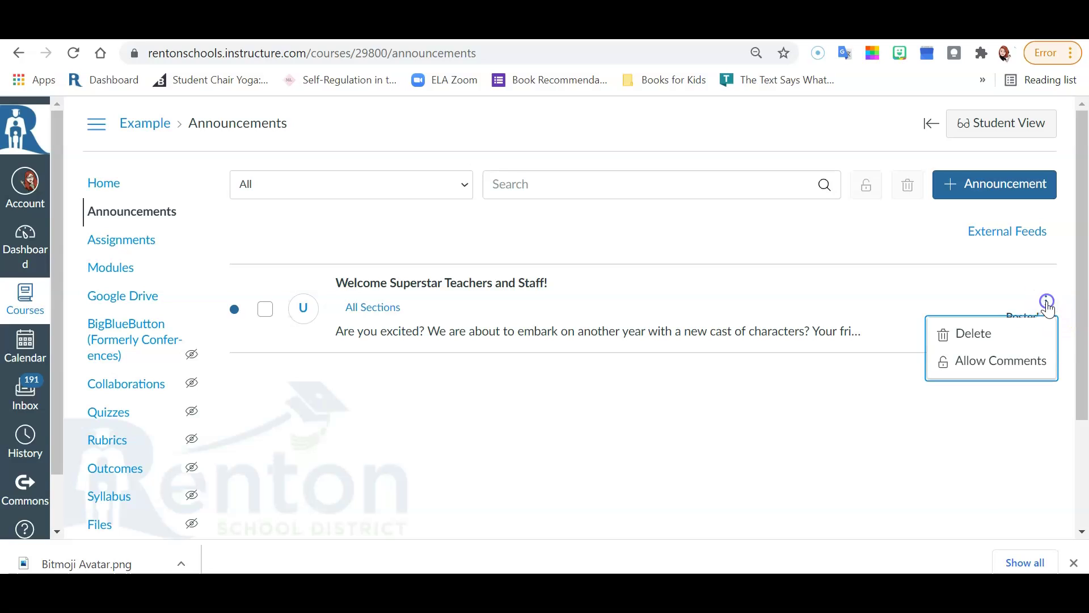
{"action": "left_click", "coordinate": [977, 334]}
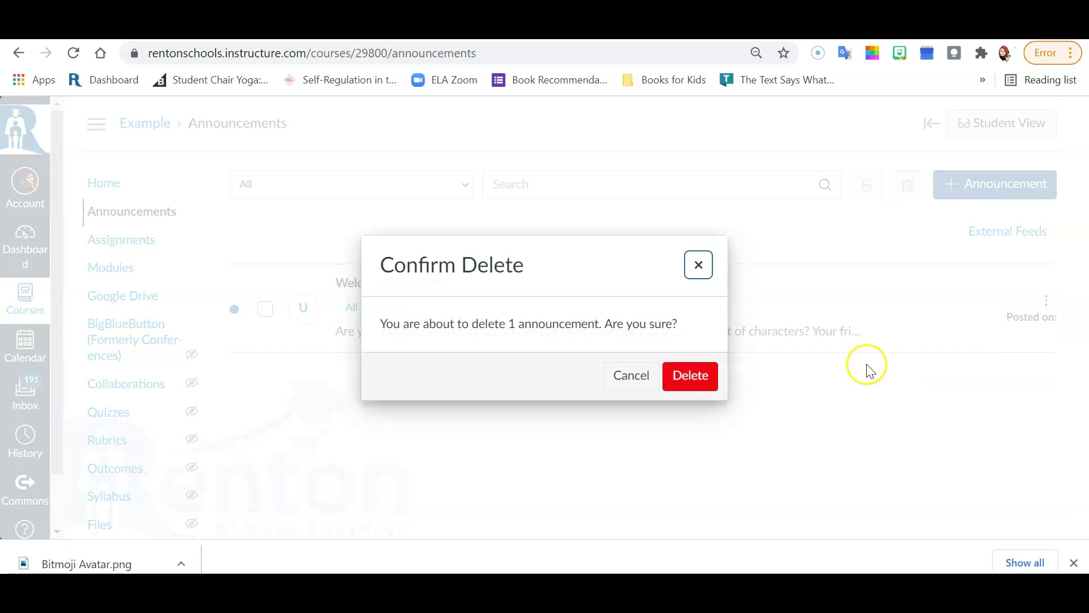
{"action": "left_click", "coordinate": [693, 376]}
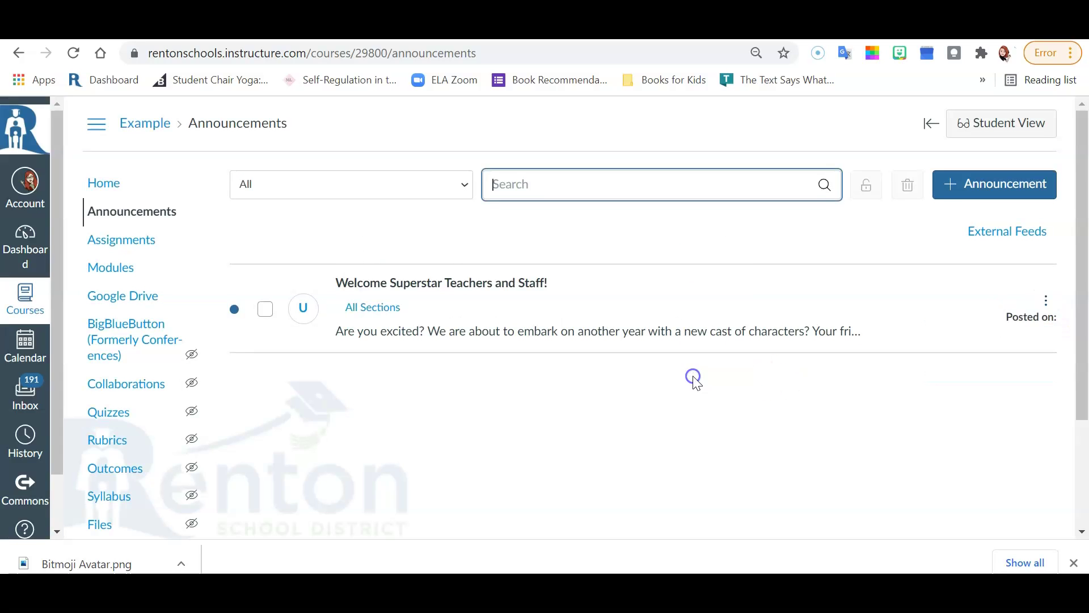
- Create a new announcement titled "Example Welcome" with the body text "Example example example example!"
{"action": "left_click", "coordinate": [1008, 187]}
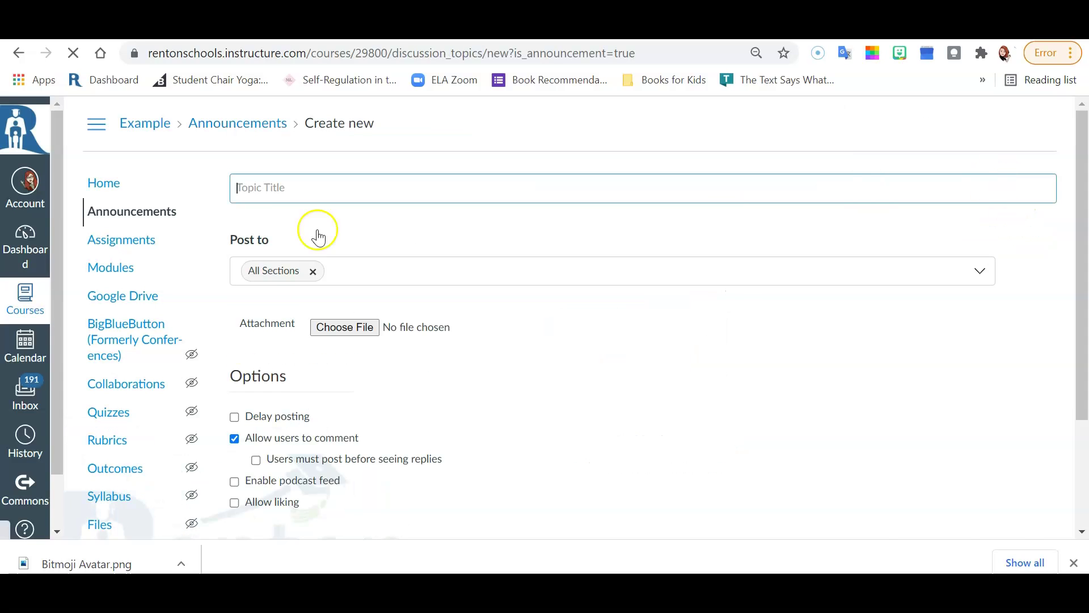
{"action": "left_click", "coordinate": [314, 189]}
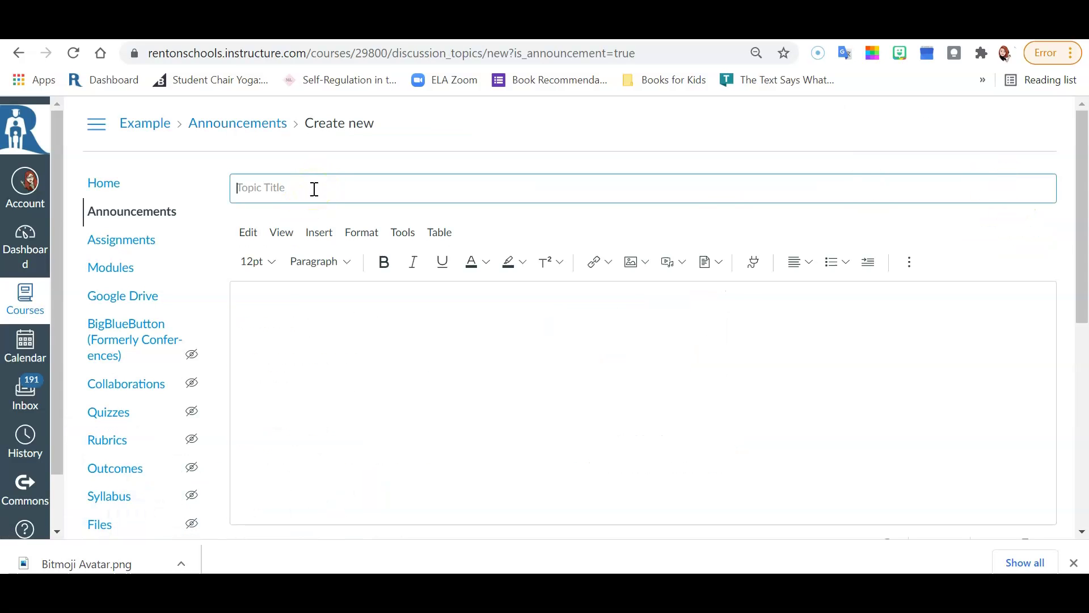
{"action": "type", "text": "Example Welcome"}
{"action": "left_click", "coordinate": [366, 343]}
{"action": "type", "text": "Exampl"}
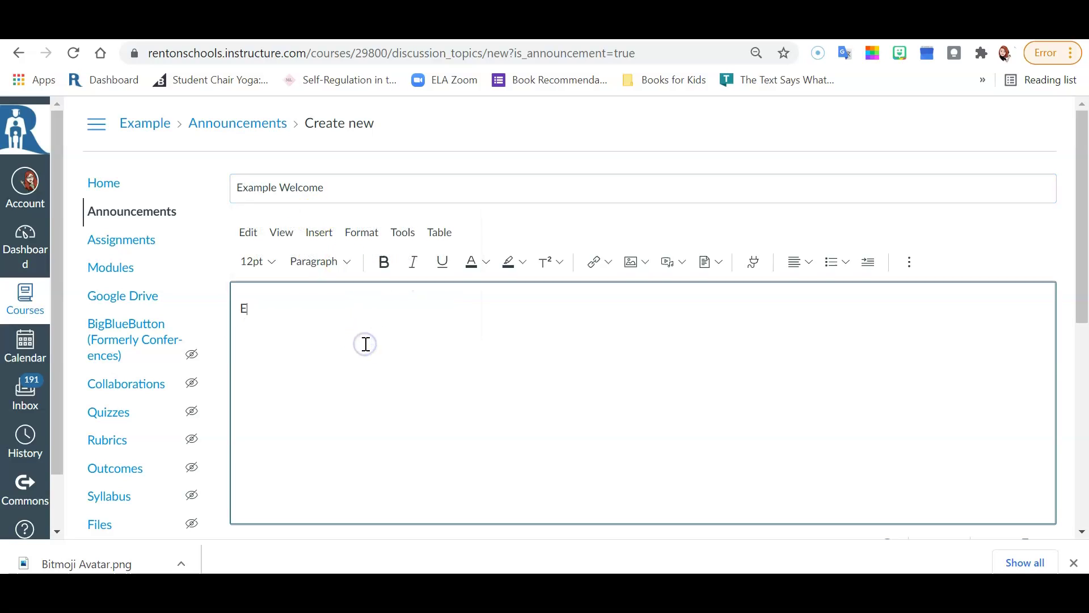
{"action": "type", "text": "e example example example!"}
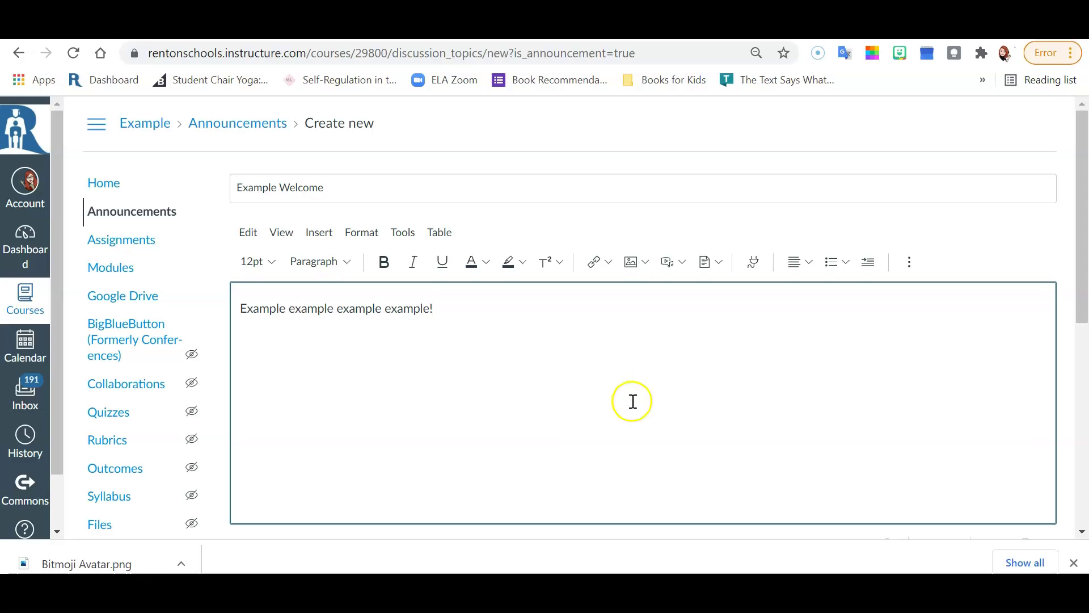
- Allow liking on the Example Welcome announcement and save it
{"action": "scroll", "coordinate": [671, 417], "scroll_direction": "down", "scroll_amount": 2}
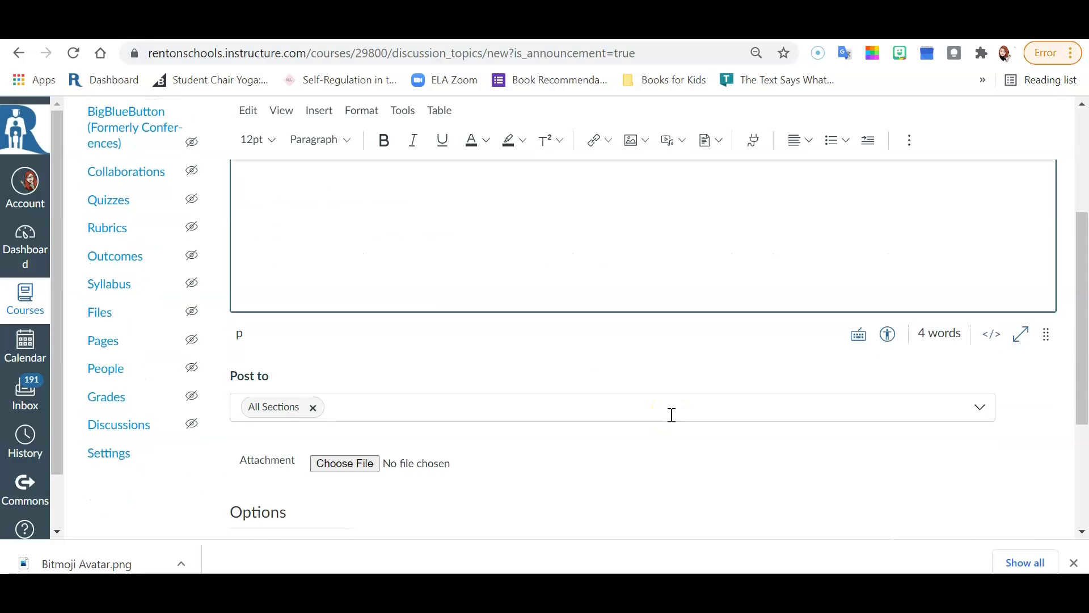
{"action": "scroll", "coordinate": [671, 415], "scroll_direction": "down", "scroll_amount": 2}
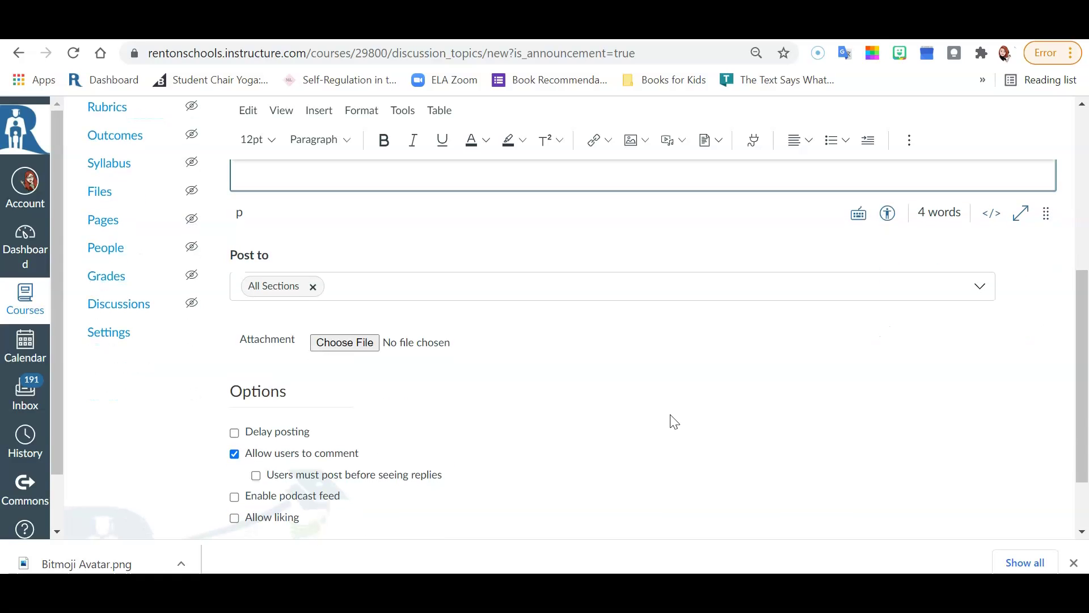
{"action": "scroll", "coordinate": [673, 421], "scroll_direction": "up", "scroll_amount": 1}
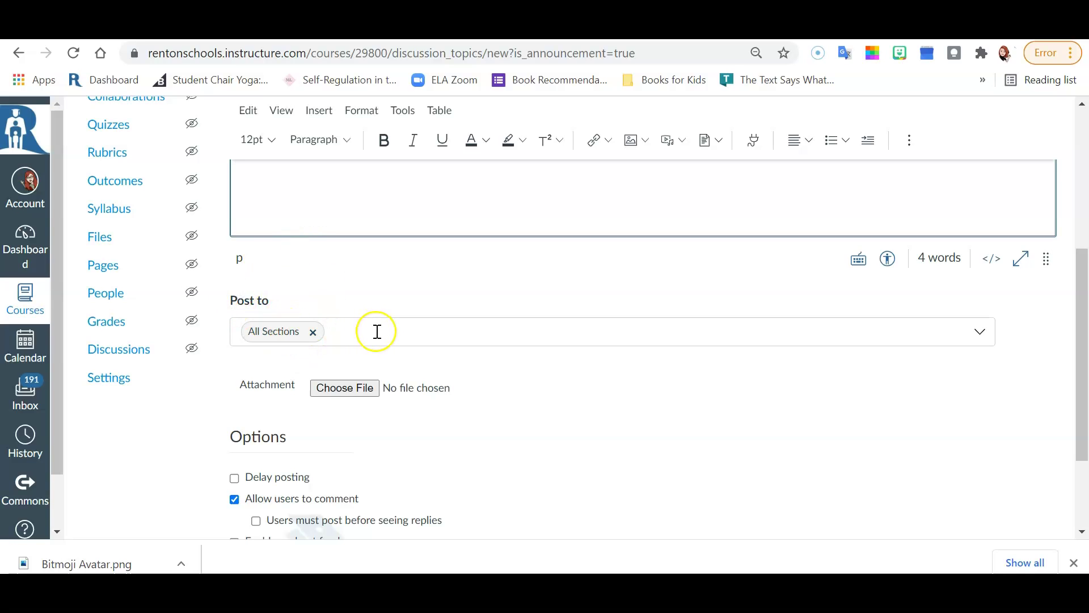
{"action": "scroll", "coordinate": [607, 442], "scroll_direction": "up", "scroll_amount": 3}
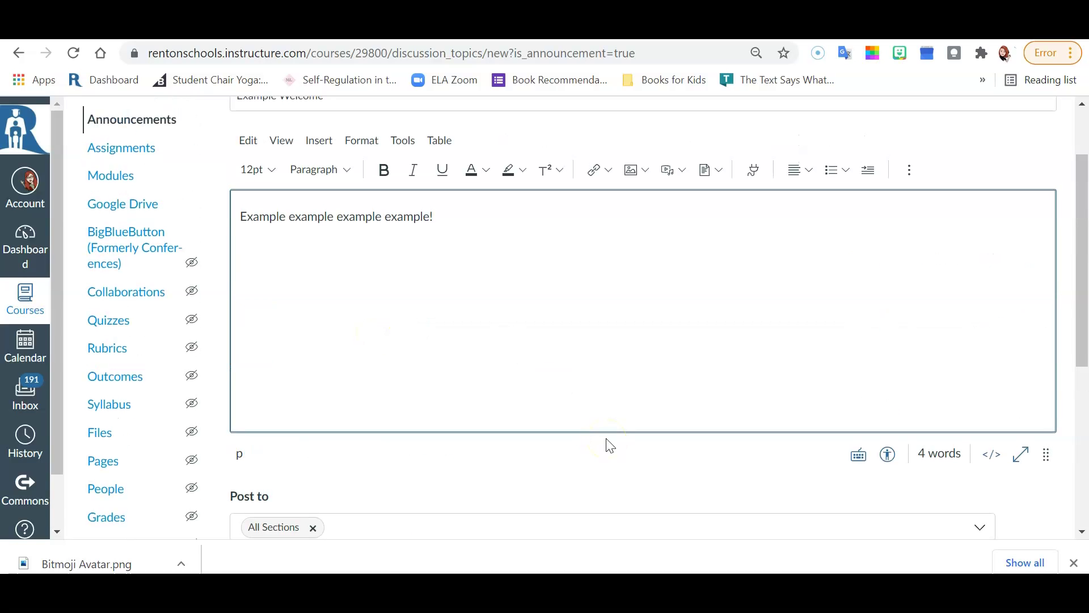
{"action": "scroll", "coordinate": [608, 443], "scroll_direction": "up", "scroll_amount": 1}
{"action": "scroll", "coordinate": [605, 437], "scroll_direction": "down", "scroll_amount": 3}
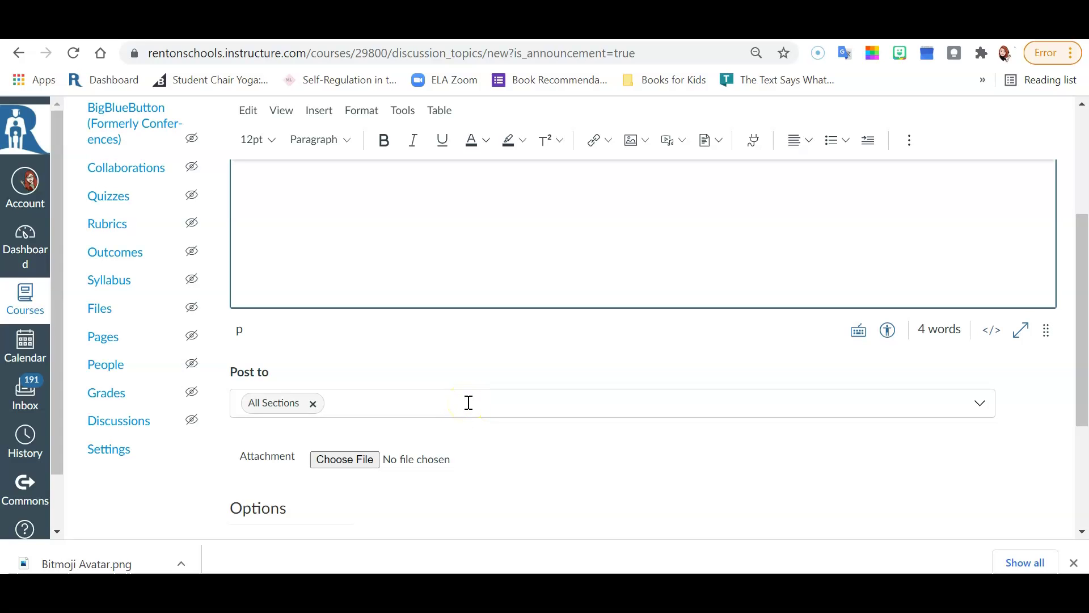
{"action": "scroll", "coordinate": [469, 403], "scroll_direction": "down", "scroll_amount": 3}
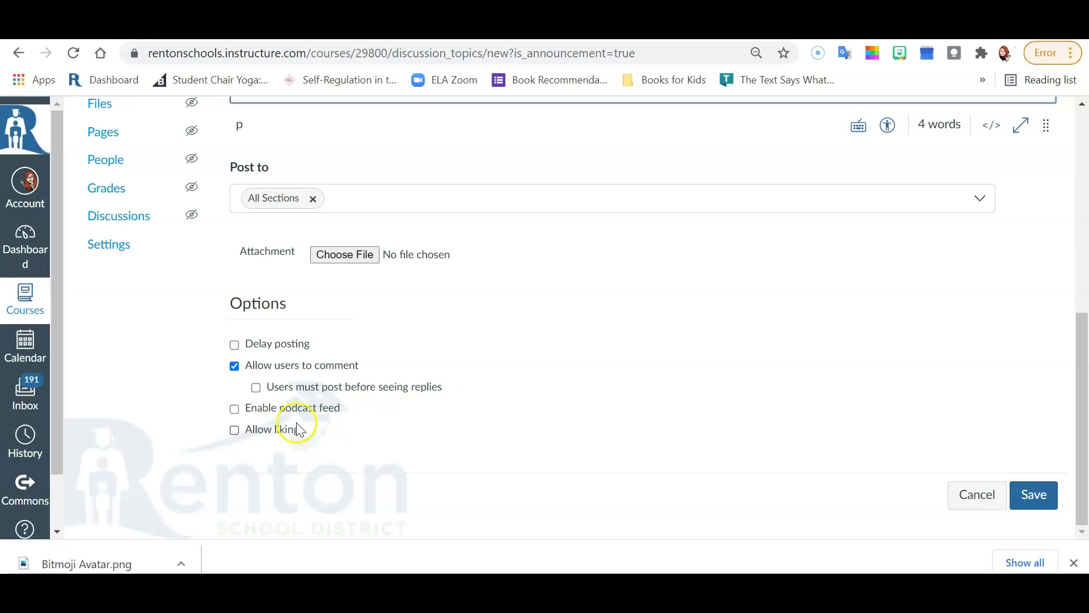
{"action": "left_click", "coordinate": [235, 432]}
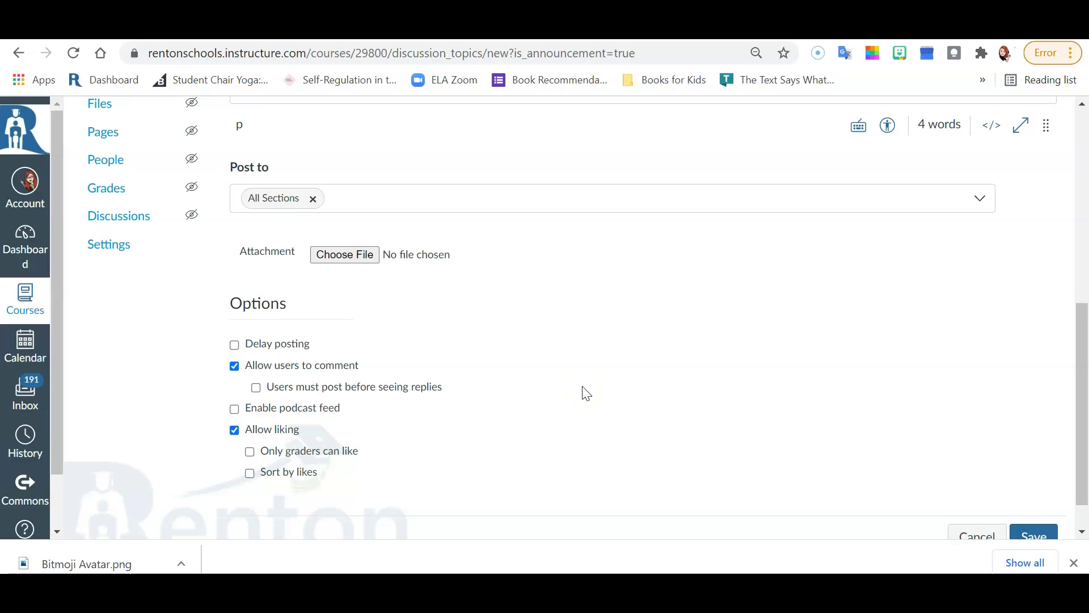
{"action": "scroll", "coordinate": [977, 296], "scroll_direction": "down", "scroll_amount": 1}
{"action": "left_click", "coordinate": [1034, 496]}
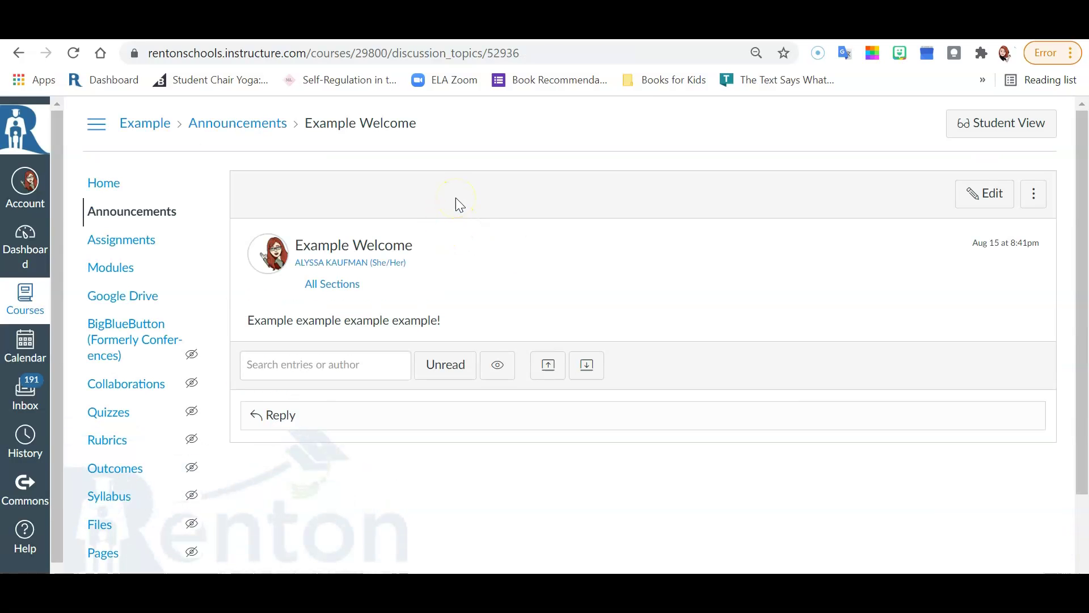
- Open Class Resources from the course home page and review its resource links and embedded Canvas & Promethean Support document
{"action": "left_click", "coordinate": [116, 194]}
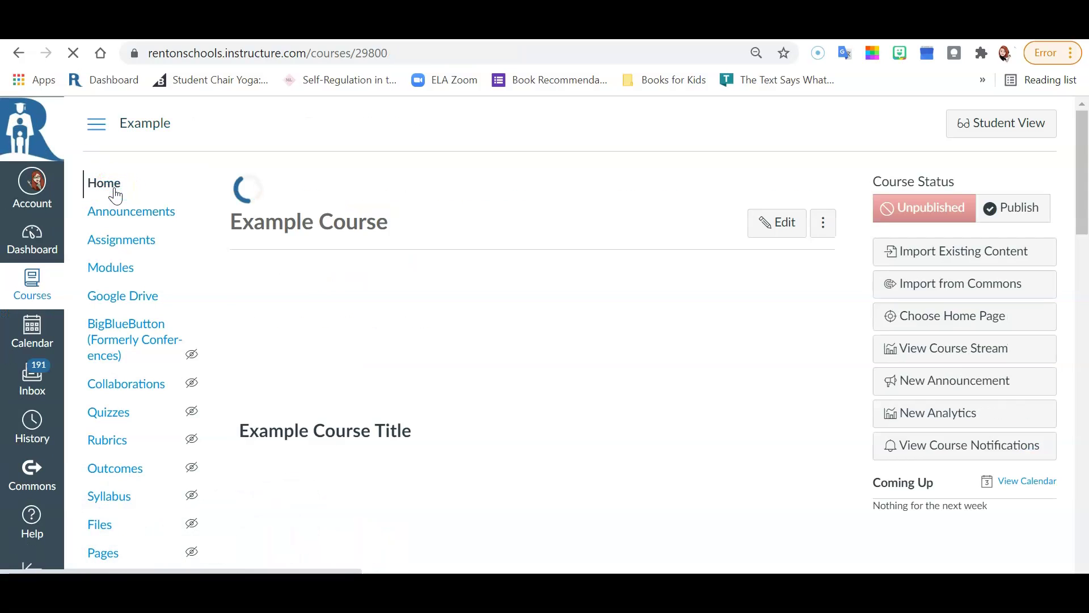
{"action": "scroll", "coordinate": [625, 442], "scroll_direction": "down", "scroll_amount": 5}
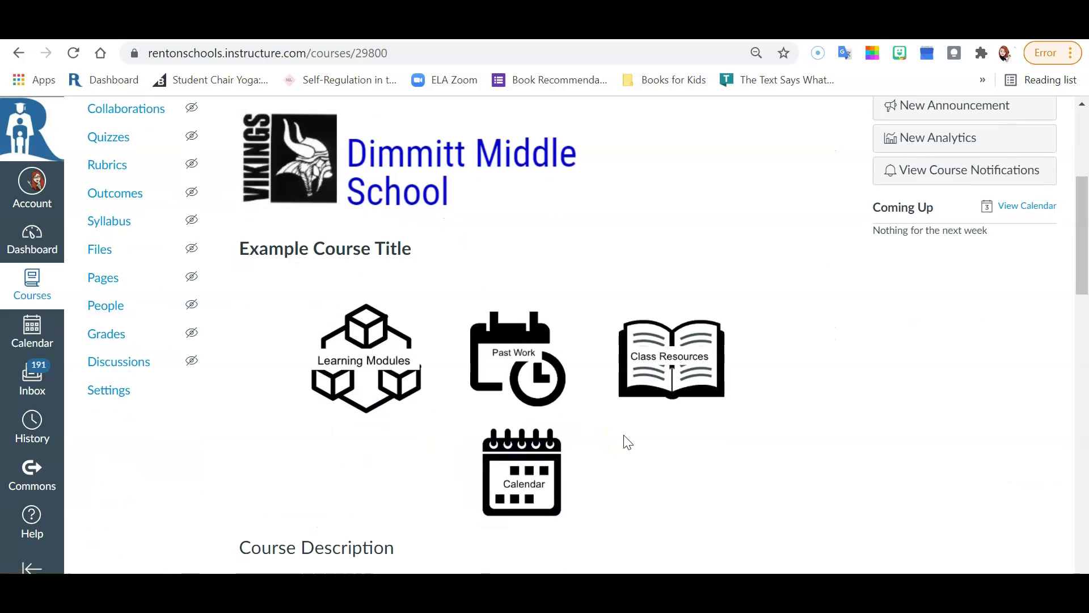
{"action": "left_click", "coordinate": [691, 362]}
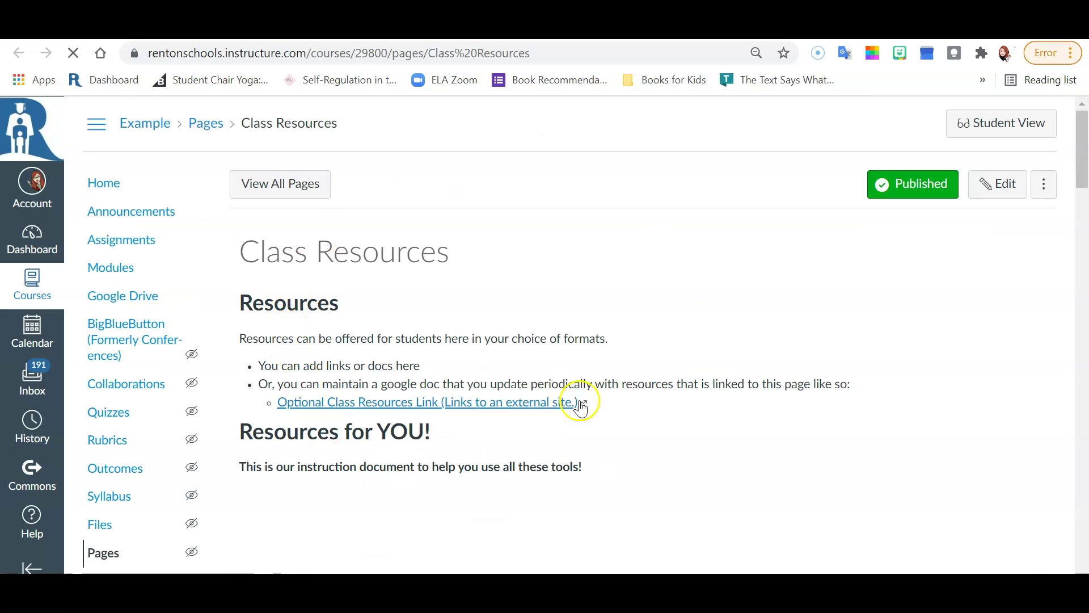
{"action": "scroll", "coordinate": [608, 348], "scroll_direction": "down", "scroll_amount": 5}
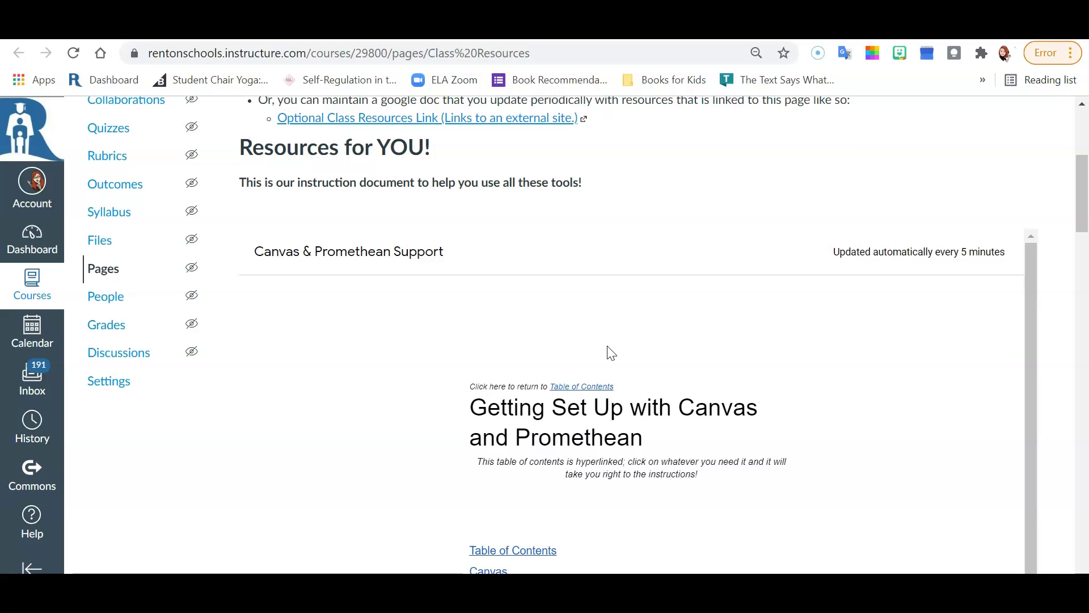
{"action": "scroll", "coordinate": [611, 353], "scroll_direction": "up", "scroll_amount": 5}
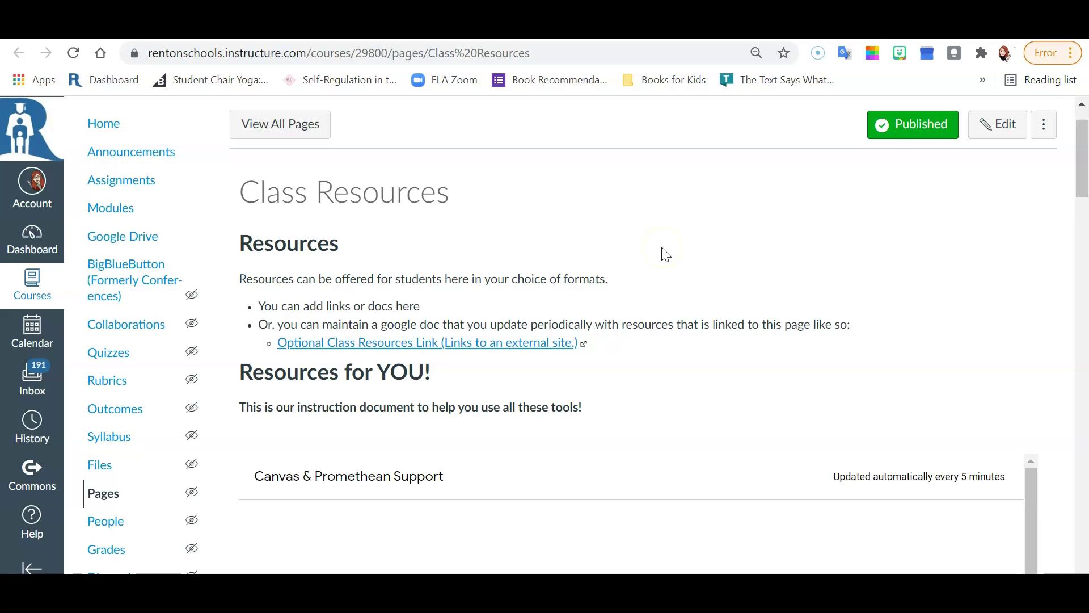
{"action": "scroll", "coordinate": [666, 253], "scroll_direction": "down", "scroll_amount": 2}
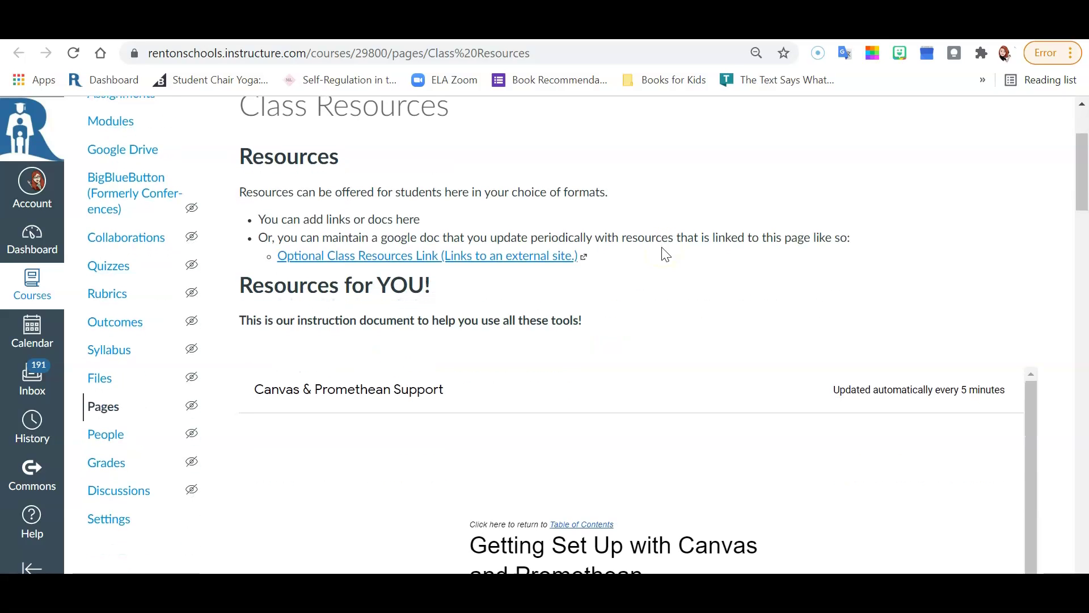
{"action": "scroll", "coordinate": [665, 254], "scroll_direction": "up", "scroll_amount": 3}
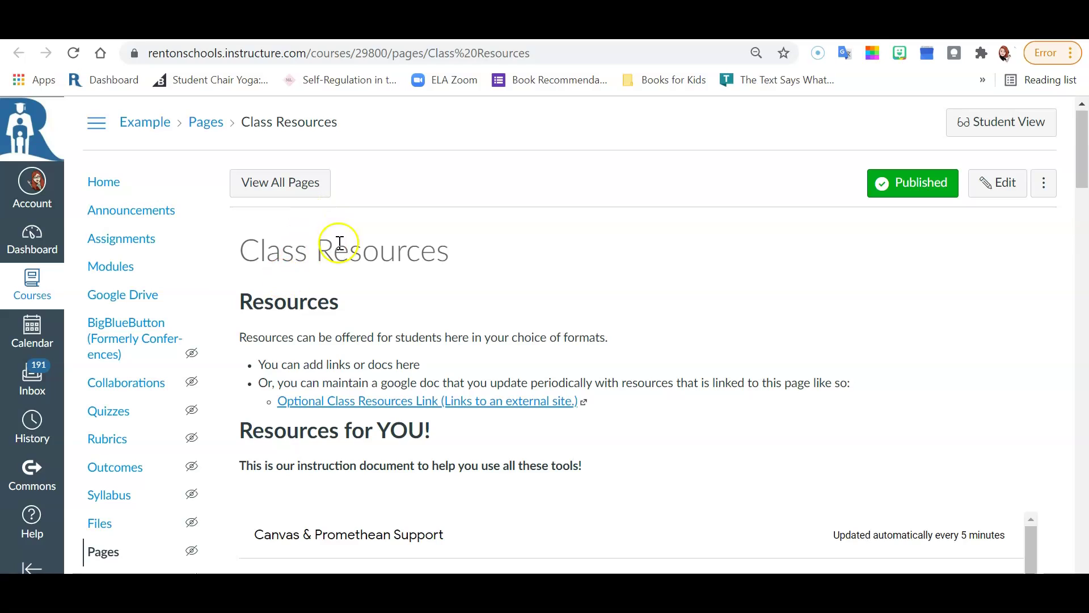
{"action": "scroll", "coordinate": [341, 339], "scroll_direction": "down", "scroll_amount": 2}
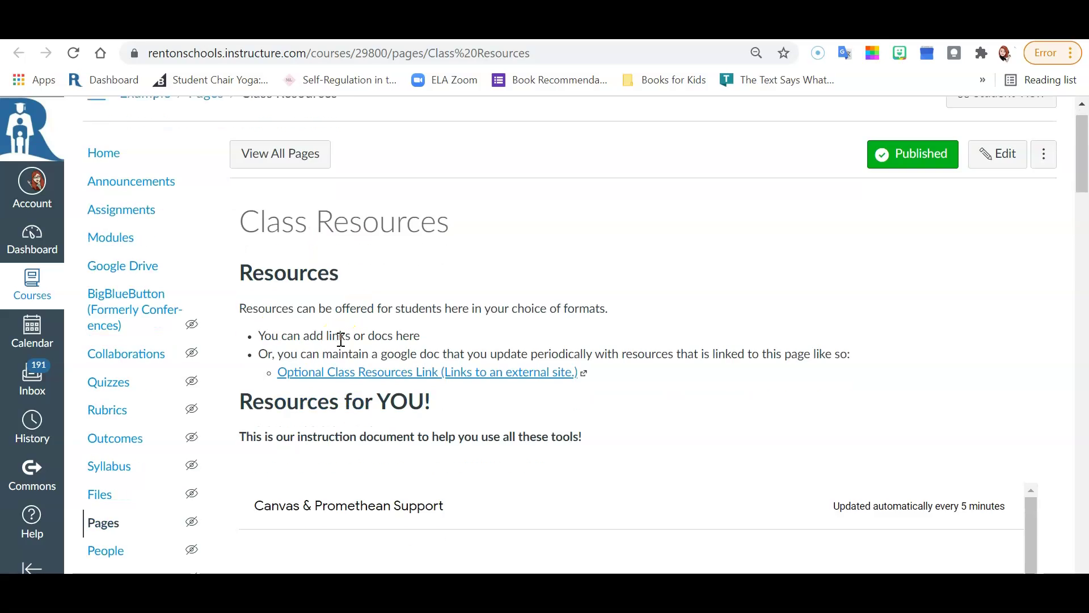
- Create a new course page titled "Resources" with the lines "Example Resources" and "- How to Check Out Books from KCLS"
{"action": "left_click", "coordinate": [105, 450]}
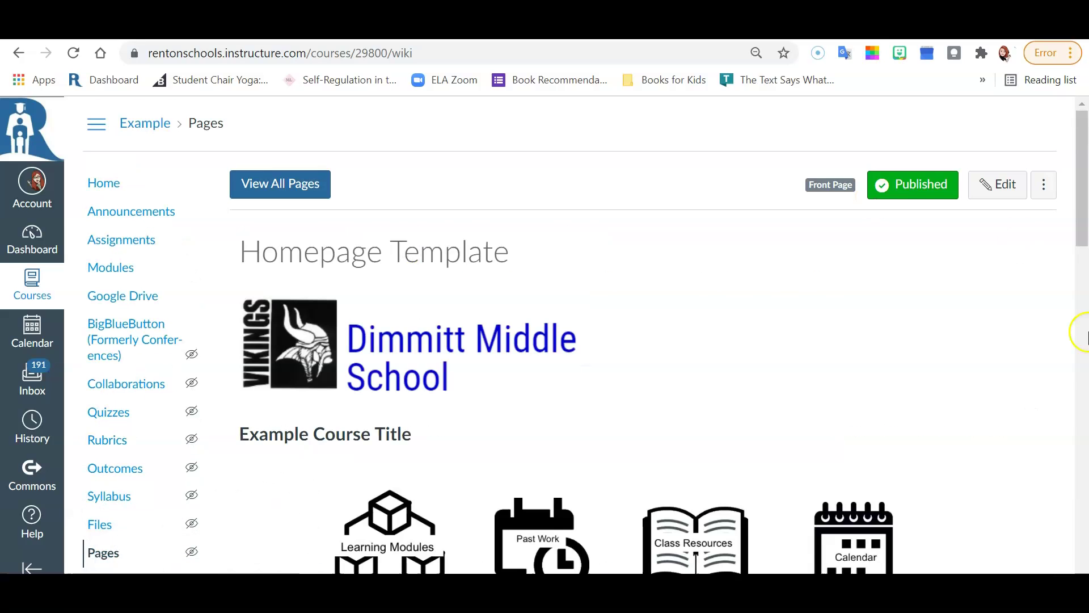
{"action": "left_click", "coordinate": [314, 192]}
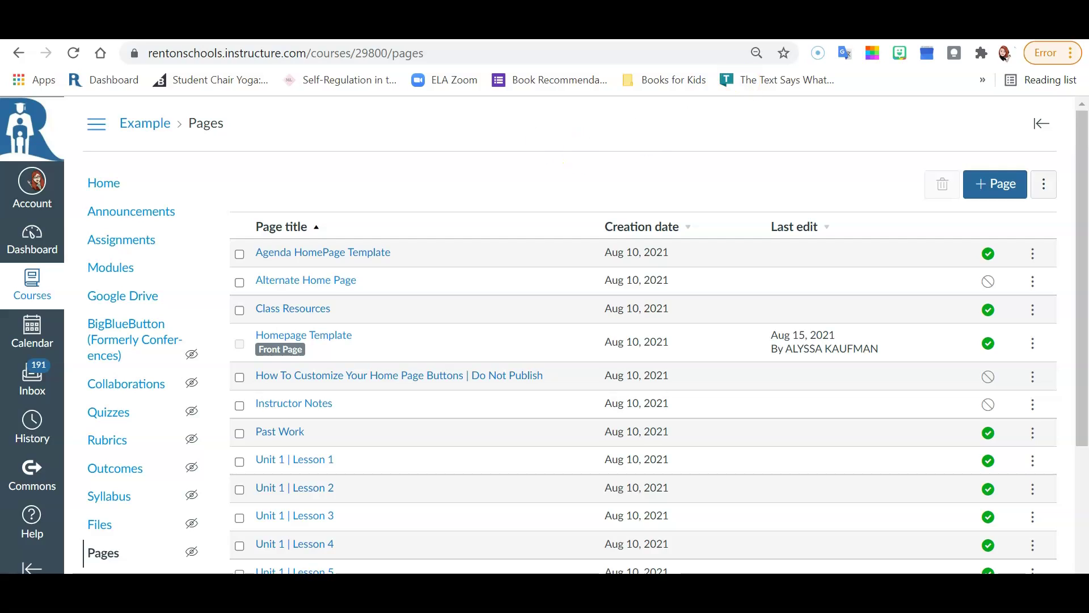
{"action": "left_click", "coordinate": [986, 190]}
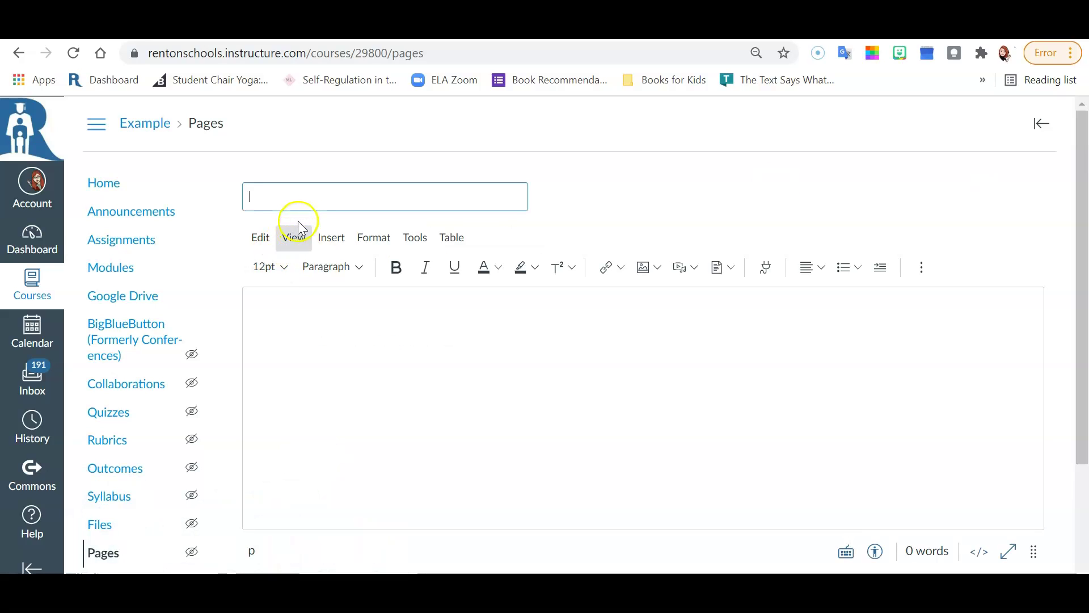
{"action": "type", "text": "Resources"}
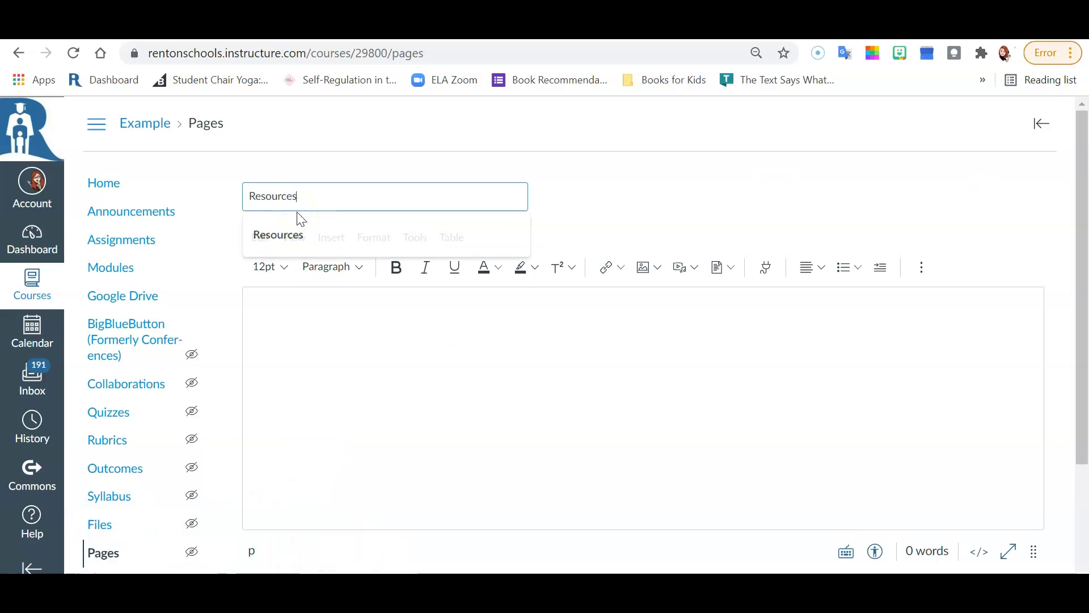
{"action": "left_click", "coordinate": [361, 343]}
{"action": "type", "text": "Exampl"}
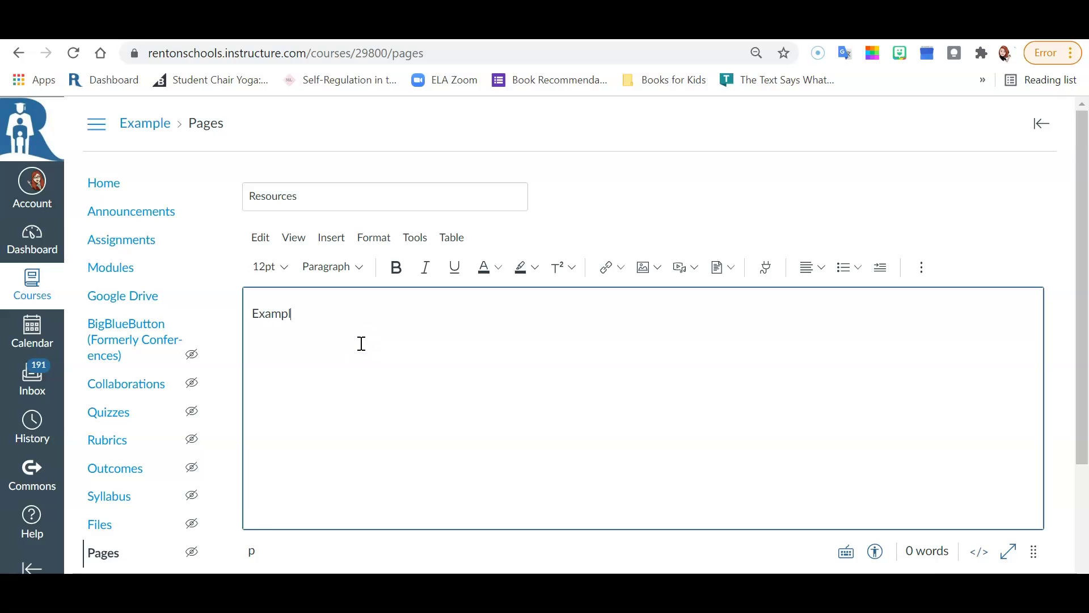
{"action": "type", "text": "e Resources"}
{"action": "key", "text": "Return"}
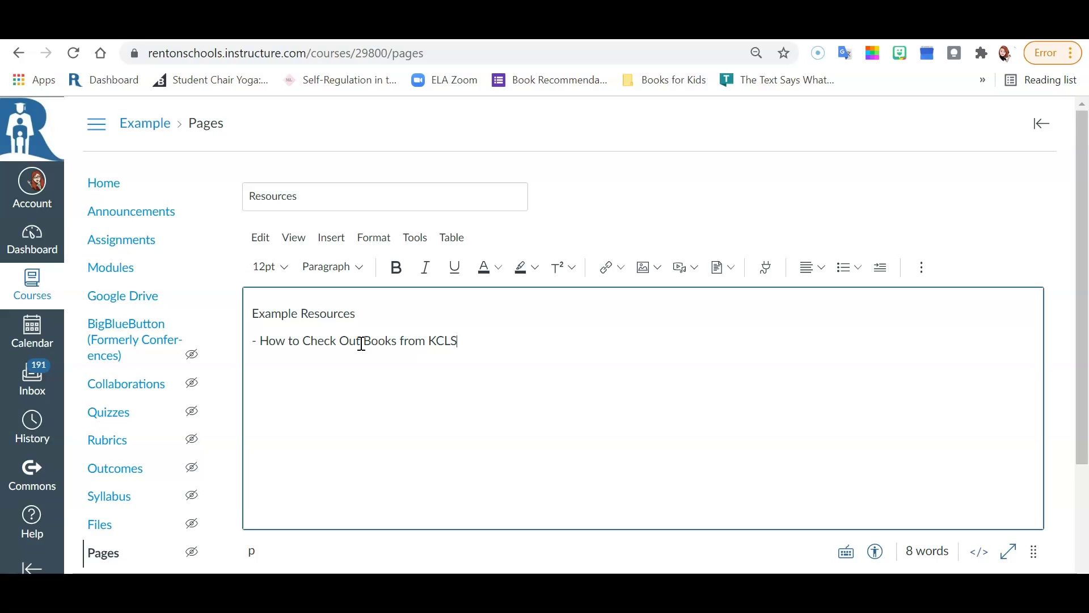
{"action": "left_click", "coordinate": [503, 350]}
- Retitle the new page "Resources for my students (example)", then save and publish it
{"action": "left_click", "coordinate": [326, 196]}
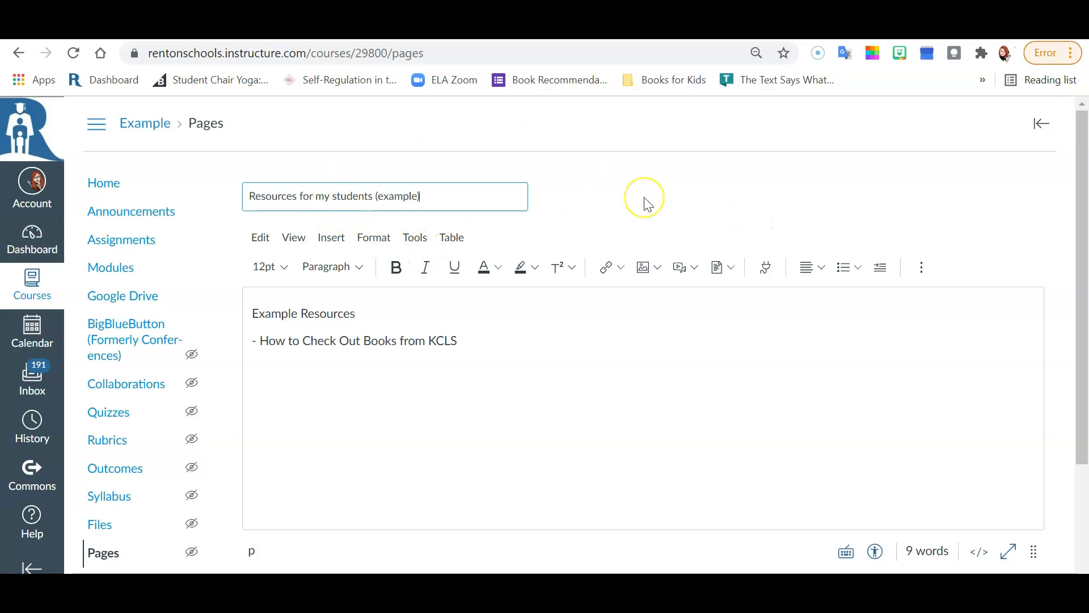
{"action": "scroll", "coordinate": [646, 201], "scroll_direction": "down", "scroll_amount": 2}
{"action": "scroll", "coordinate": [577, 457], "scroll_direction": "down", "scroll_amount": 2}
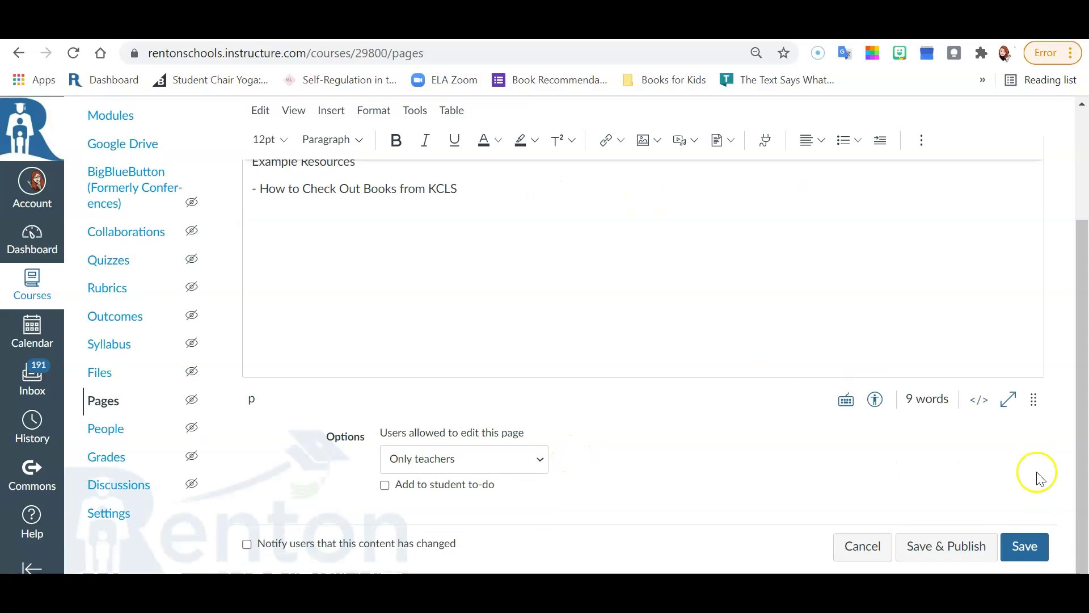
{"action": "left_click", "coordinate": [966, 552]}
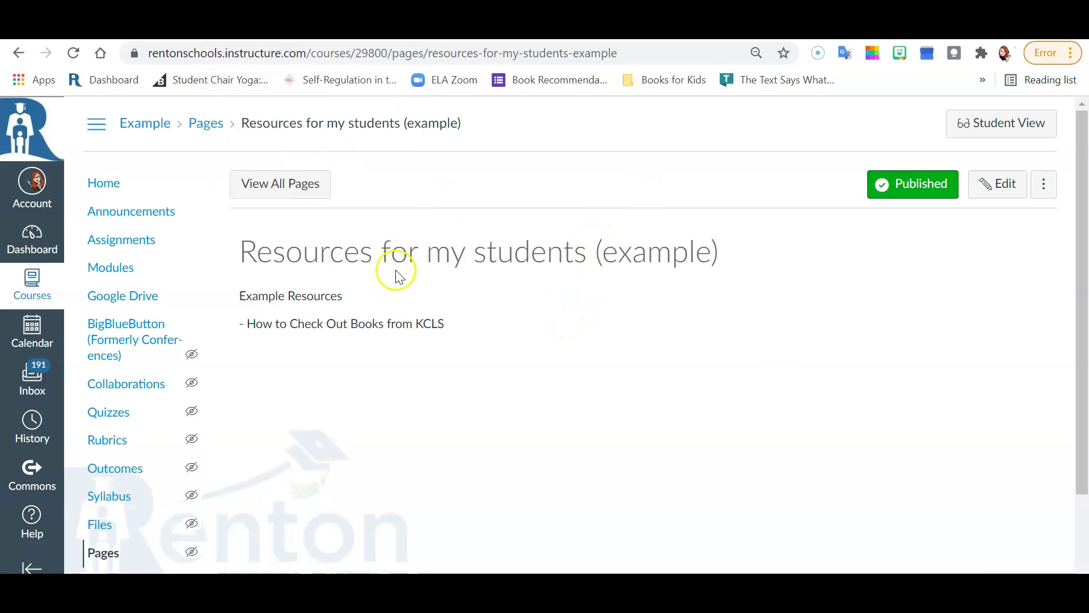
- Open the course home page for editing and remove the existing link from the Class Resources image
{"action": "left_click", "coordinate": [420, 26]}
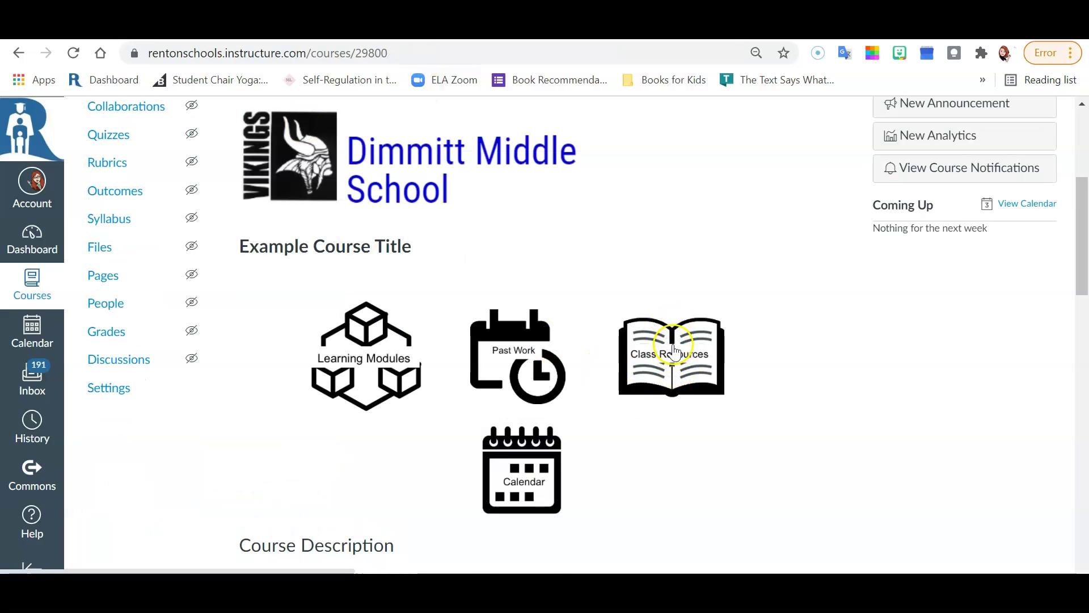
{"action": "scroll", "coordinate": [749, 219], "scroll_direction": "up", "scroll_amount": 3}
{"action": "left_click", "coordinate": [785, 173]}
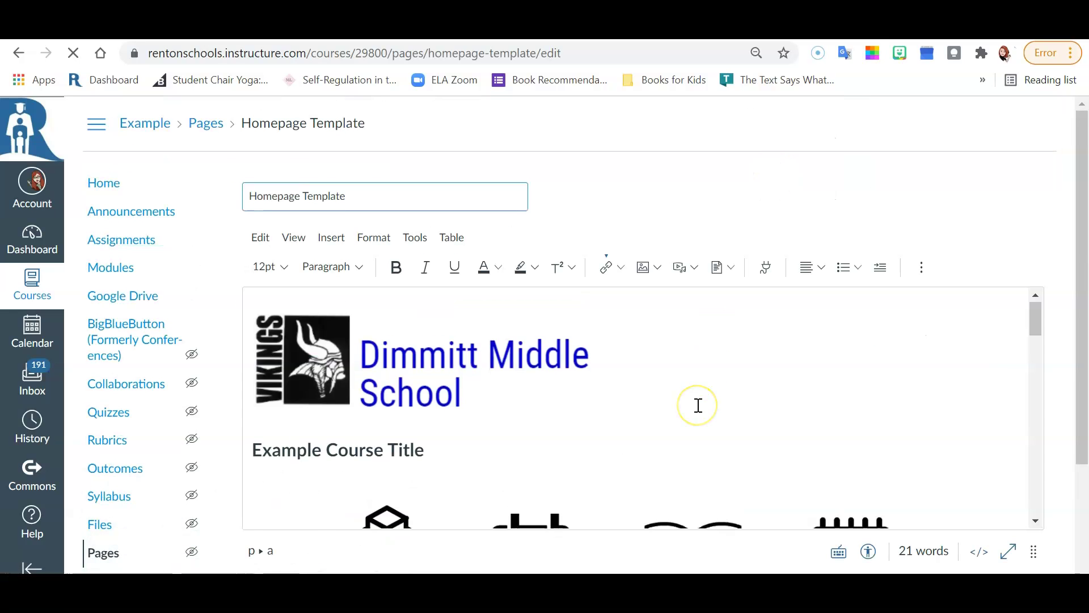
{"action": "scroll", "coordinate": [698, 405], "scroll_direction": "down", "scroll_amount": 3}
{"action": "left_click", "coordinate": [702, 348]}
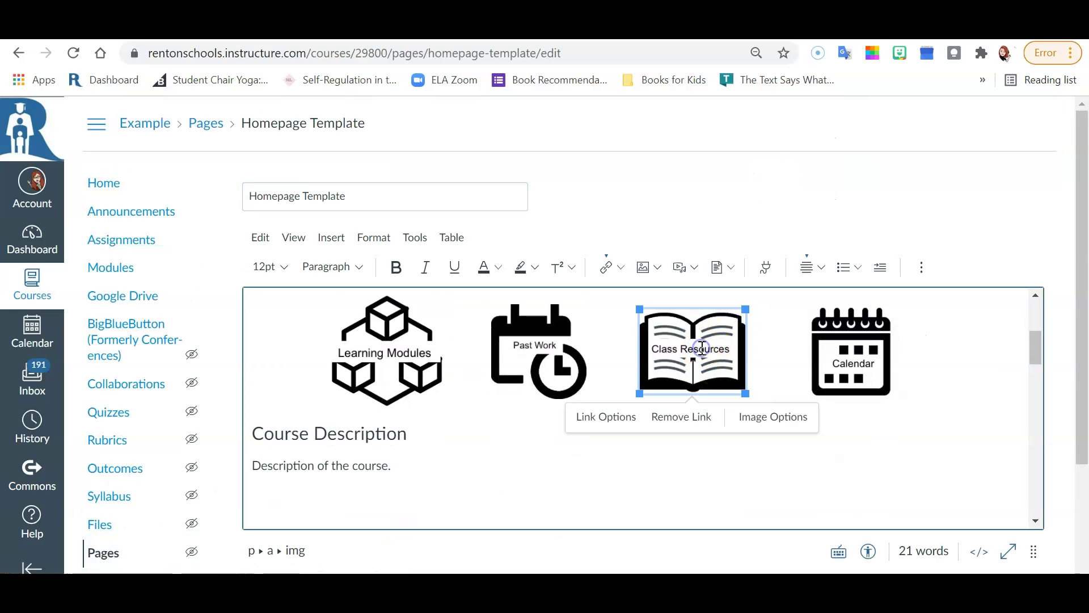
{"action": "left_click", "coordinate": [686, 420]}
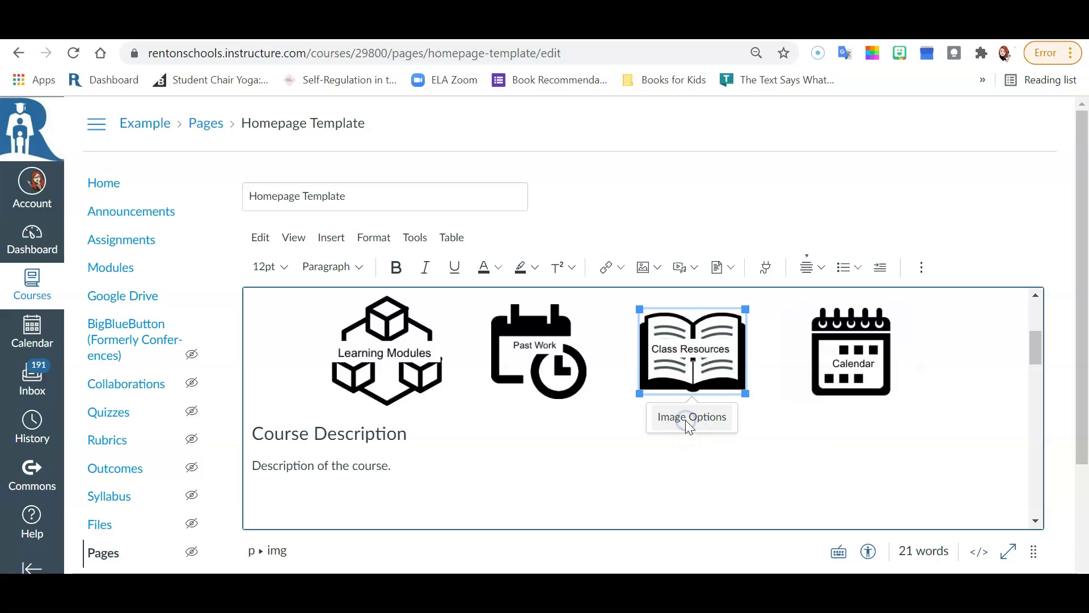
- Link the Class Resources image to the course page "Resources for my students (example)", searching the course links for "resour"
{"action": "left_click", "coordinate": [621, 267]}
{"action": "left_click", "coordinate": [650, 320]}
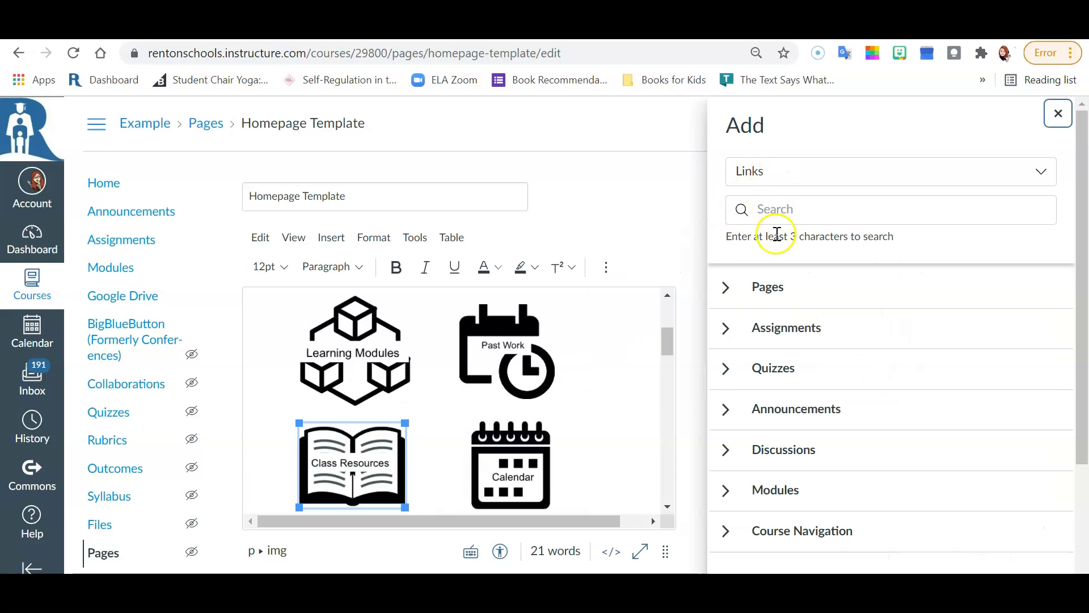
{"action": "left_click", "coordinate": [731, 293]}
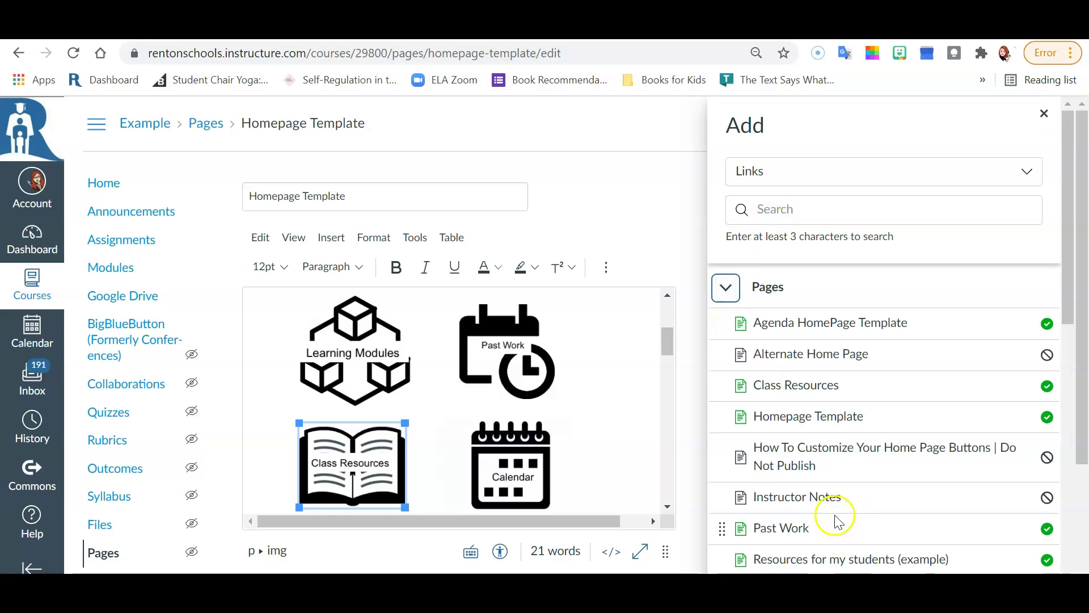
{"action": "scroll", "coordinate": [931, 482], "scroll_direction": "down", "scroll_amount": 1}
{"action": "scroll", "coordinate": [930, 483], "scroll_direction": "down", "scroll_amount": 2}
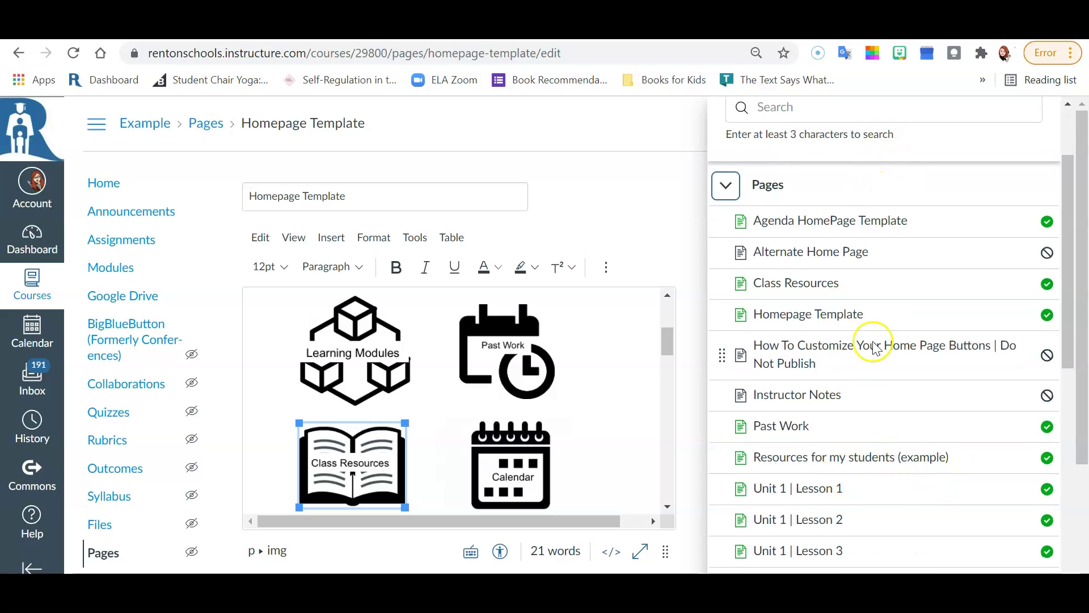
{"action": "scroll", "coordinate": [875, 348], "scroll_direction": "up", "scroll_amount": 3}
{"action": "left_click", "coordinate": [781, 221]}
{"action": "type", "text": "resour"}
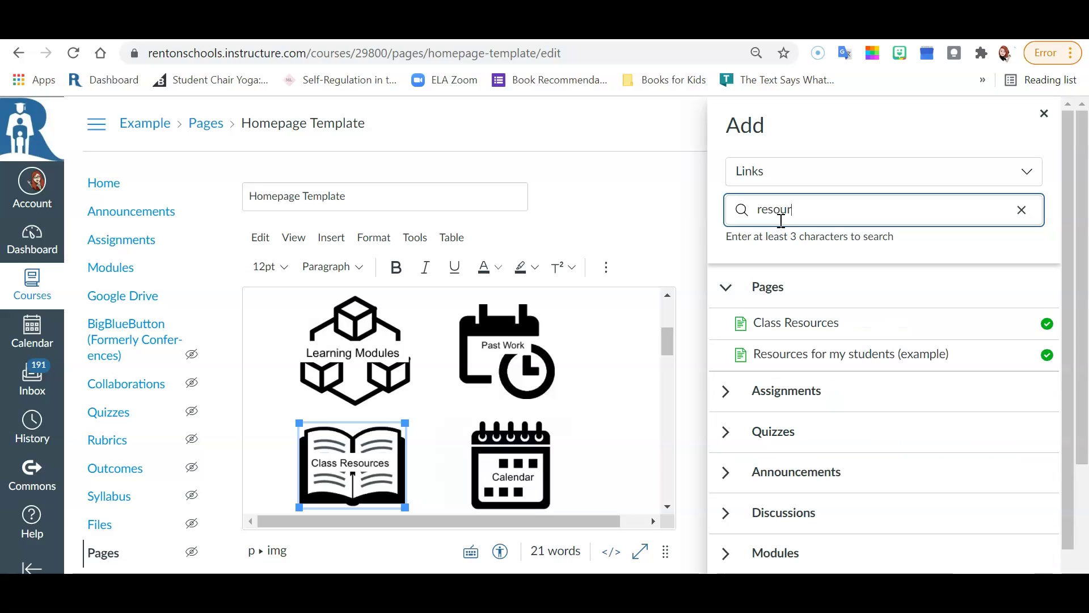
{"action": "left_click", "coordinate": [821, 357]}
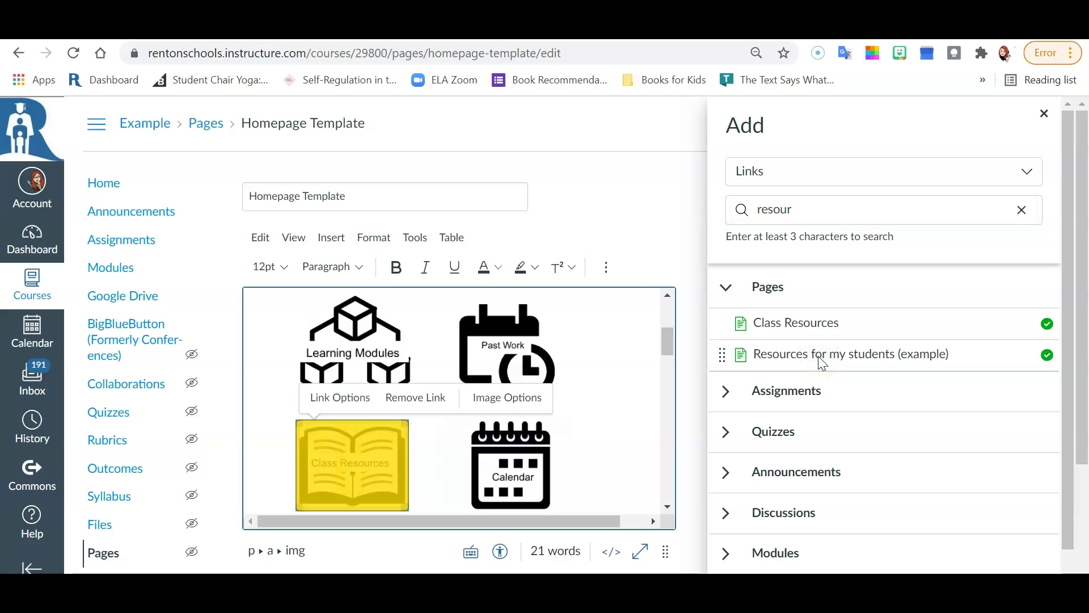
- Close the link picker and save the home page, keeping the new Class Resources link
{"action": "left_click", "coordinate": [1044, 113]}
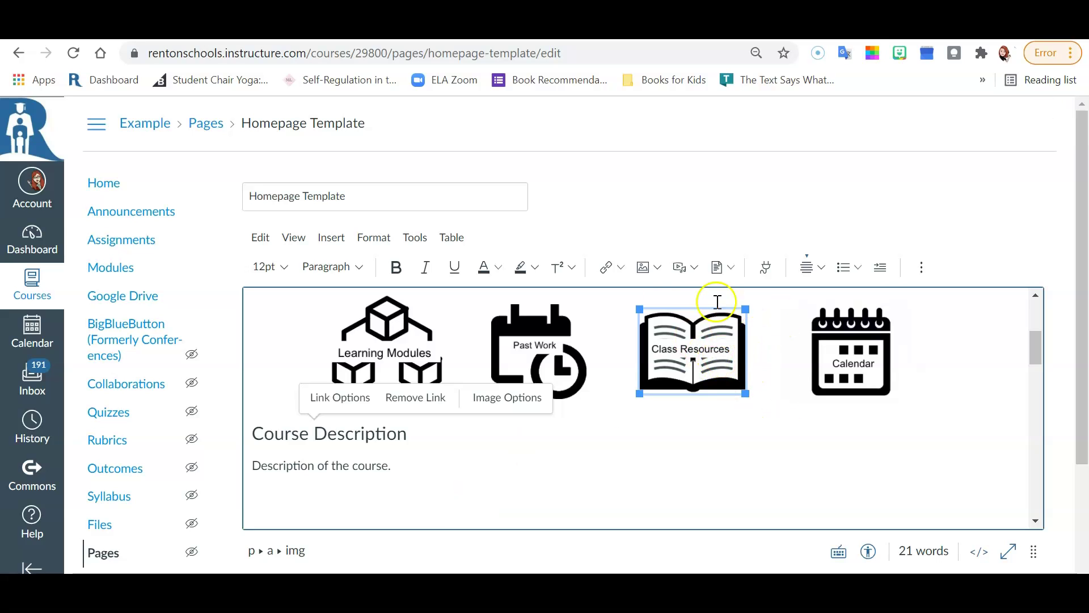
{"action": "scroll", "coordinate": [879, 293], "scroll_direction": "down", "scroll_amount": 3}
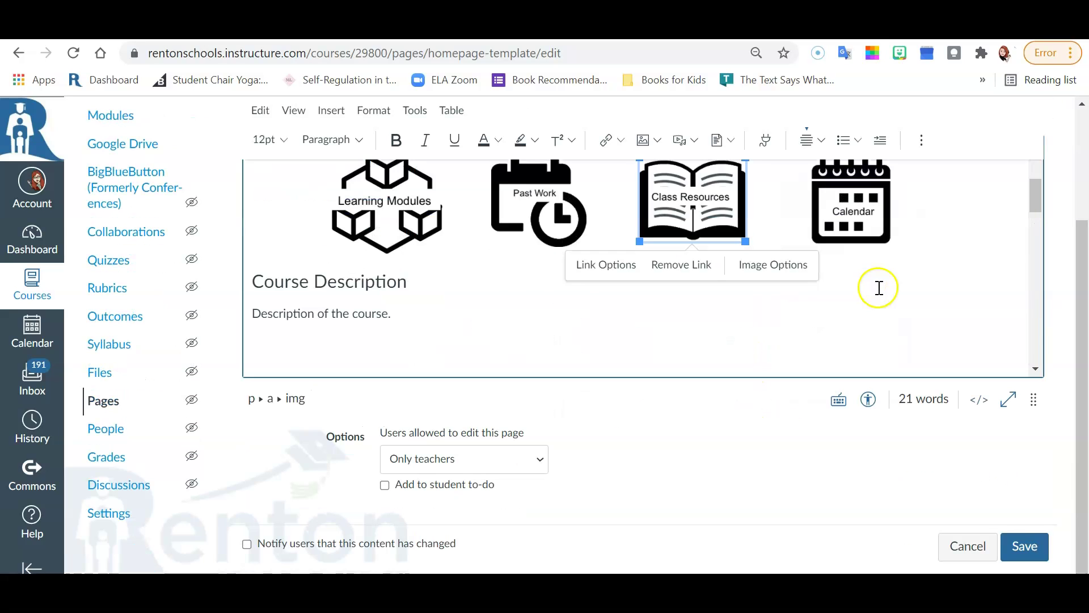
{"action": "left_click", "coordinate": [1020, 547]}
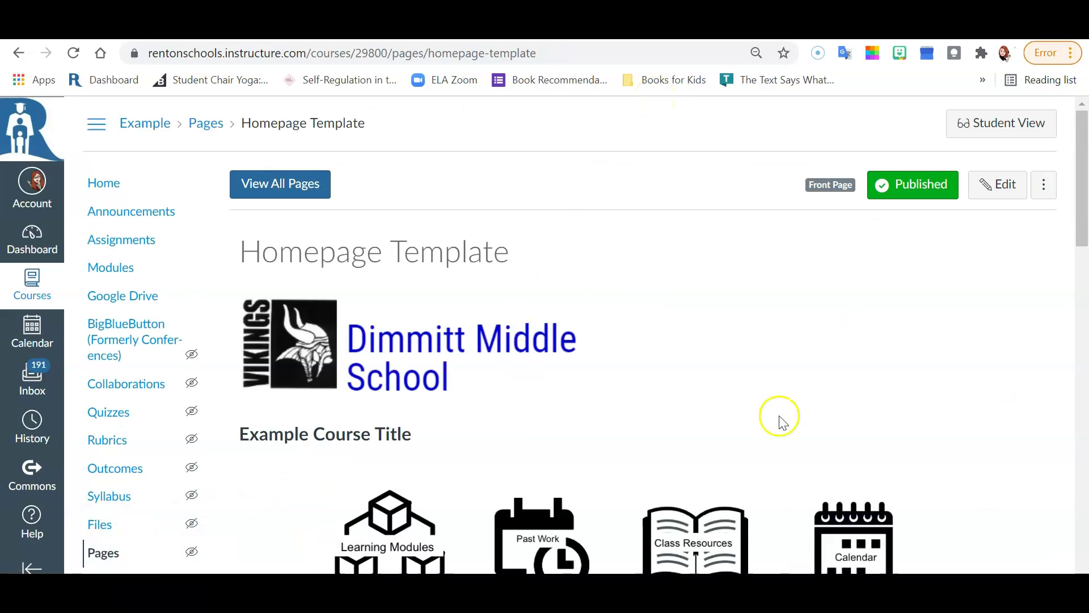
{"action": "scroll", "coordinate": [644, 347], "scroll_direction": "down", "scroll_amount": 5}
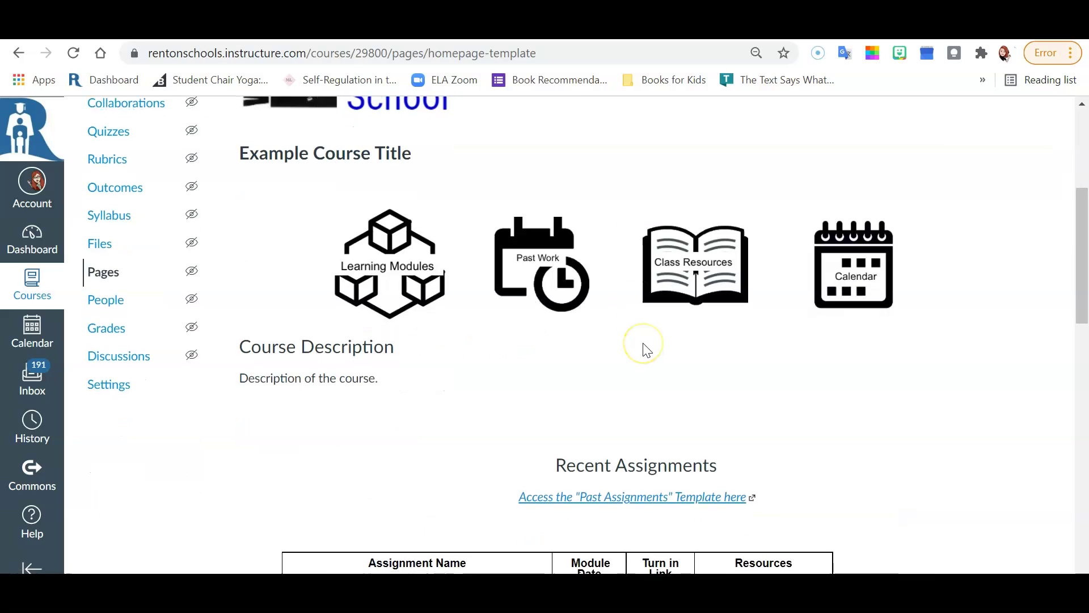
{"action": "scroll", "coordinate": [645, 346], "scroll_direction": "up", "scroll_amount": 4}
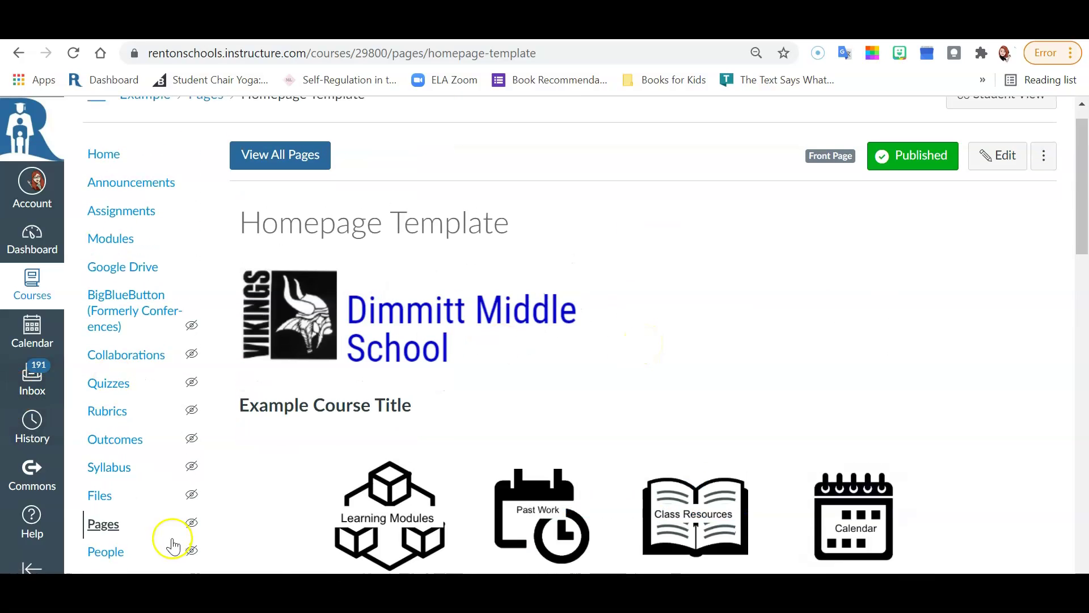
- Open the original Class Resources page for editing from the course's page list and review its text and embedded instruction document
{"action": "left_click", "coordinate": [105, 526]}
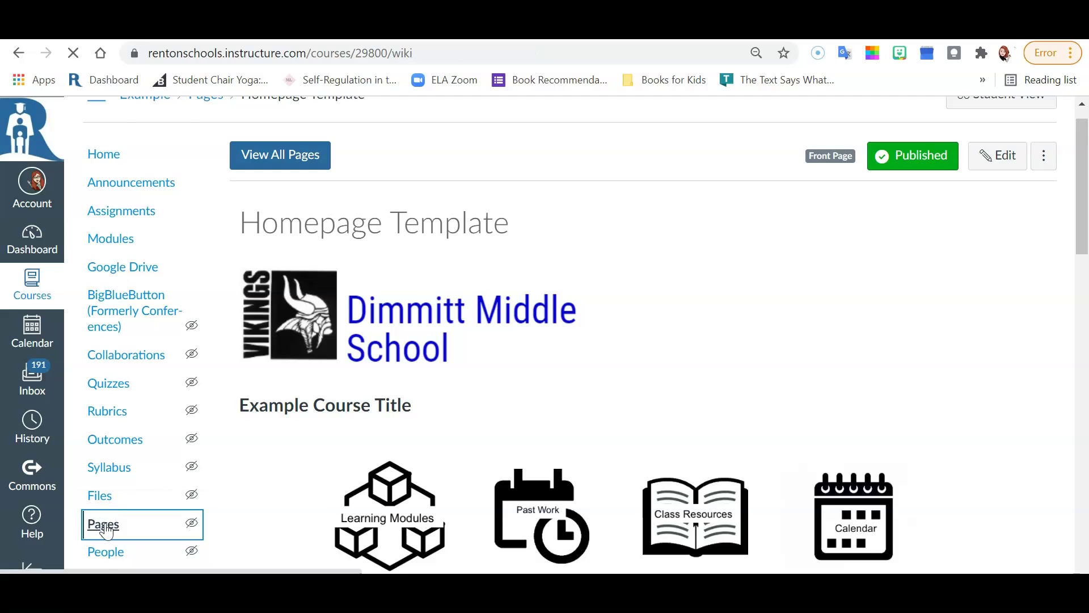
{"action": "left_click", "coordinate": [267, 182]}
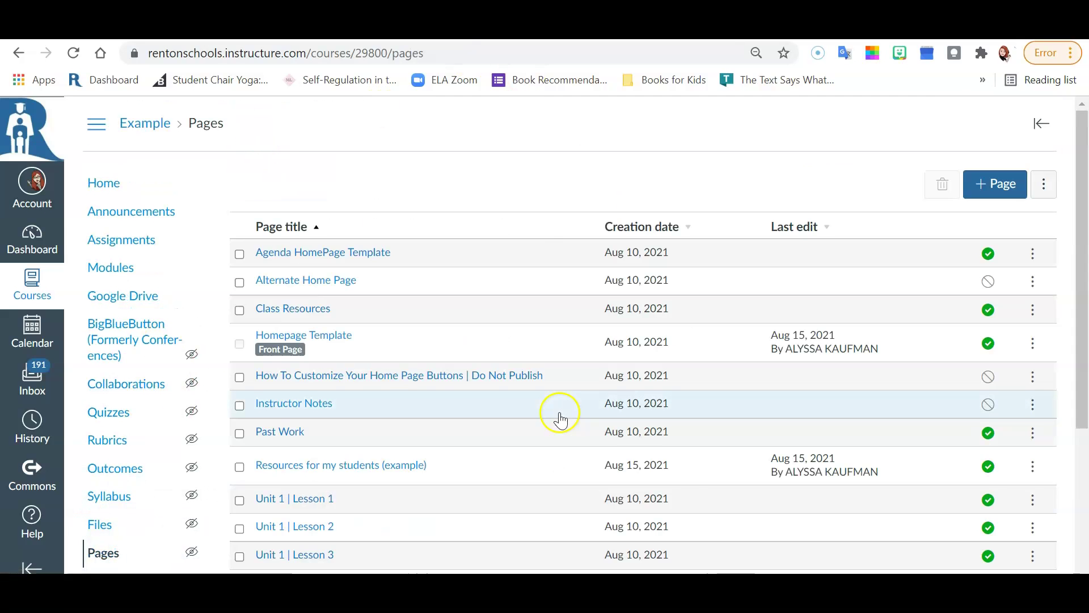
{"action": "scroll", "coordinate": [403, 449], "scroll_direction": "down", "scroll_amount": 2}
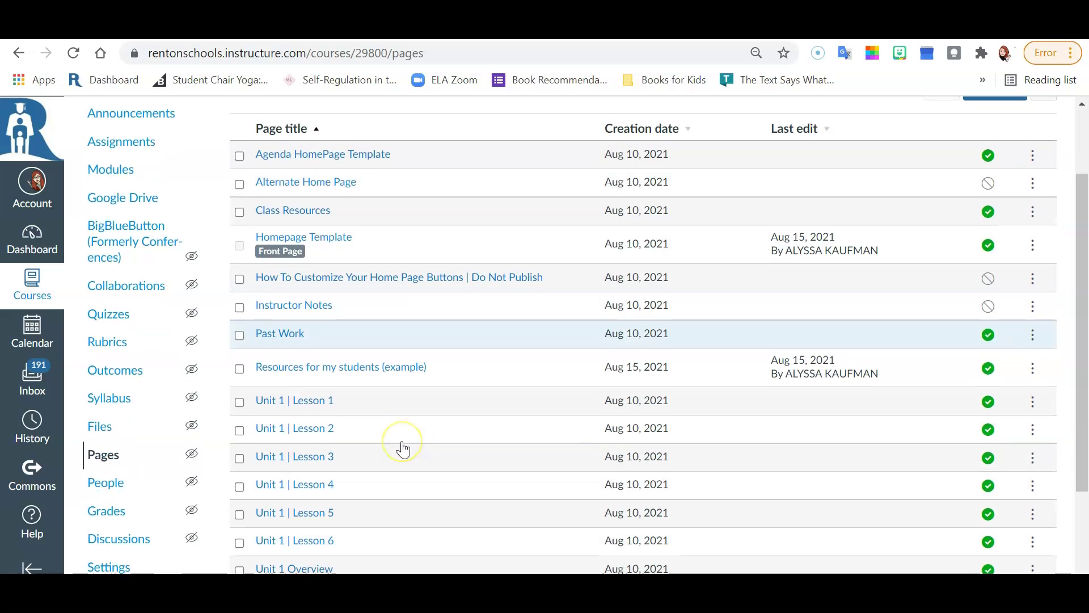
{"action": "scroll", "coordinate": [403, 448], "scroll_direction": "down", "scroll_amount": 2}
{"action": "scroll", "coordinate": [403, 448], "scroll_direction": "up", "scroll_amount": 3}
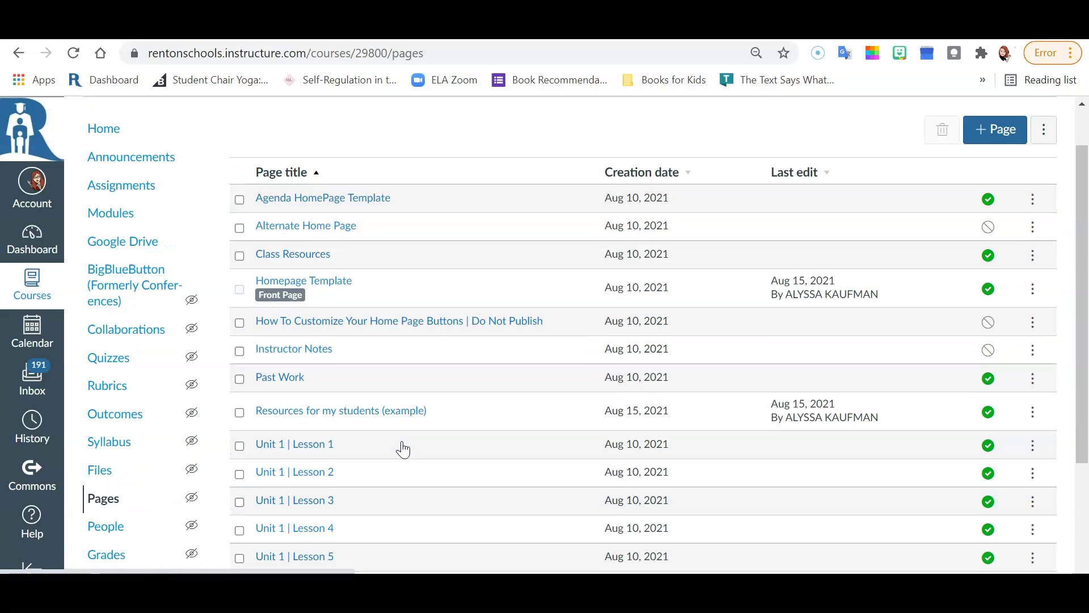
{"action": "left_click", "coordinate": [342, 255]}
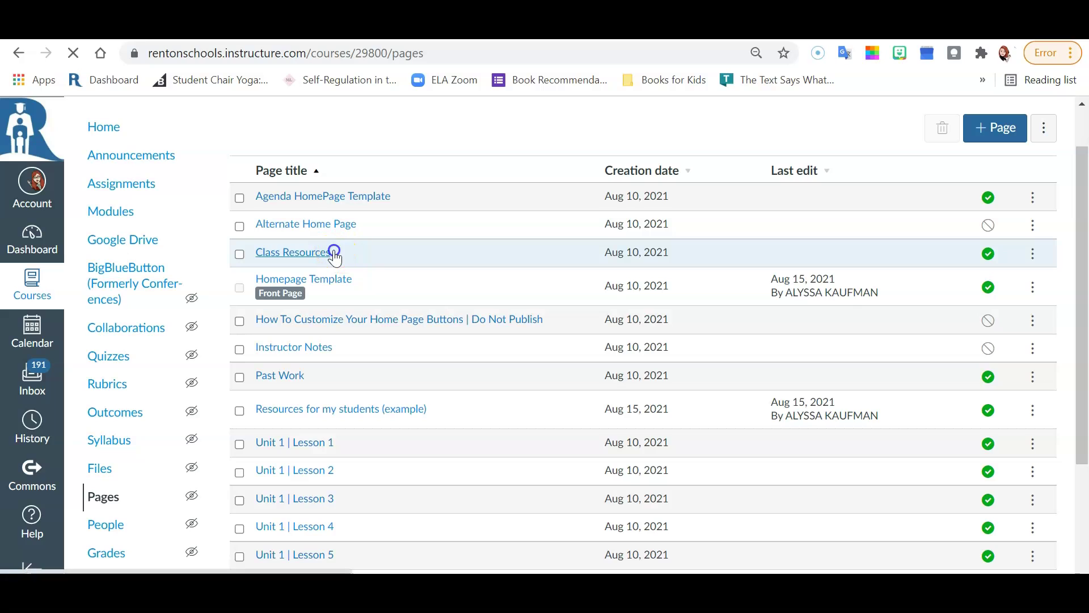
{"action": "left_click", "coordinate": [1000, 183]}
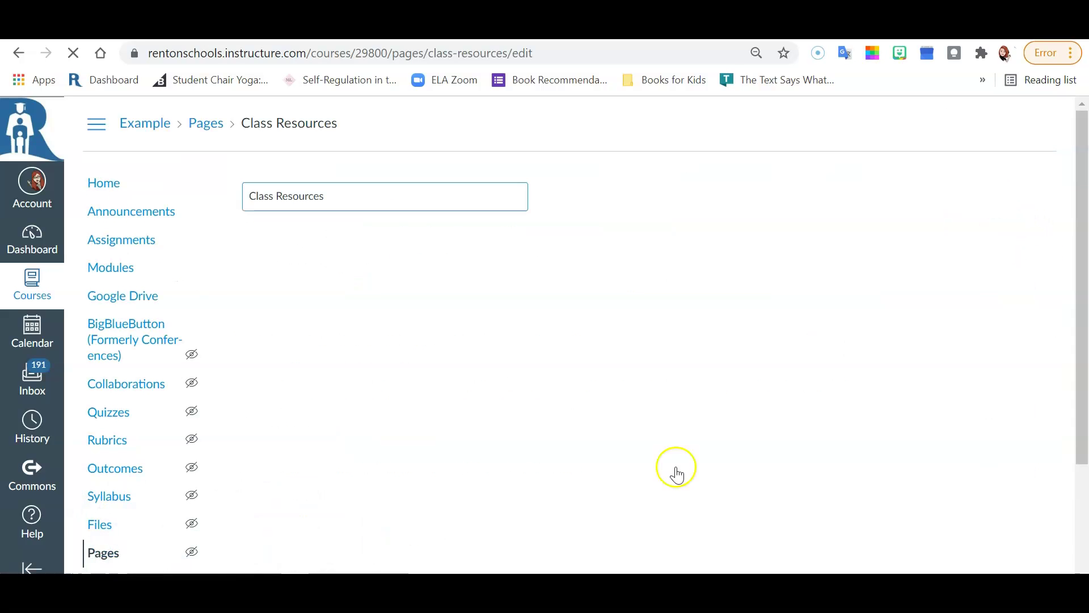
{"action": "scroll", "coordinate": [578, 479], "scroll_direction": "down", "scroll_amount": 12}
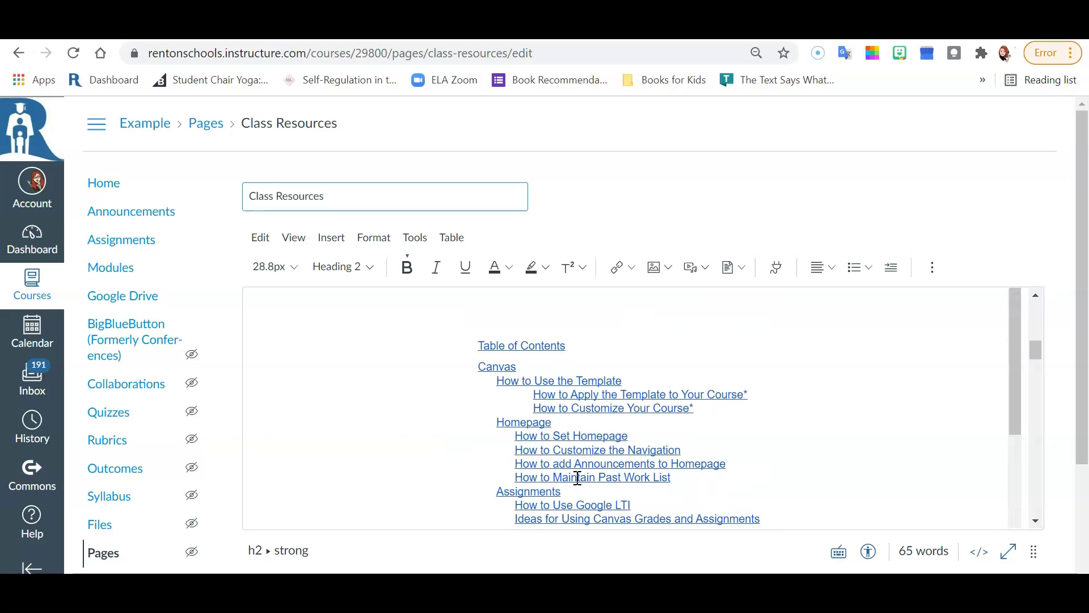
{"action": "scroll", "coordinate": [577, 478], "scroll_direction": "up", "scroll_amount": 5}
{"action": "scroll", "coordinate": [577, 478], "scroll_direction": "up", "scroll_amount": 5}
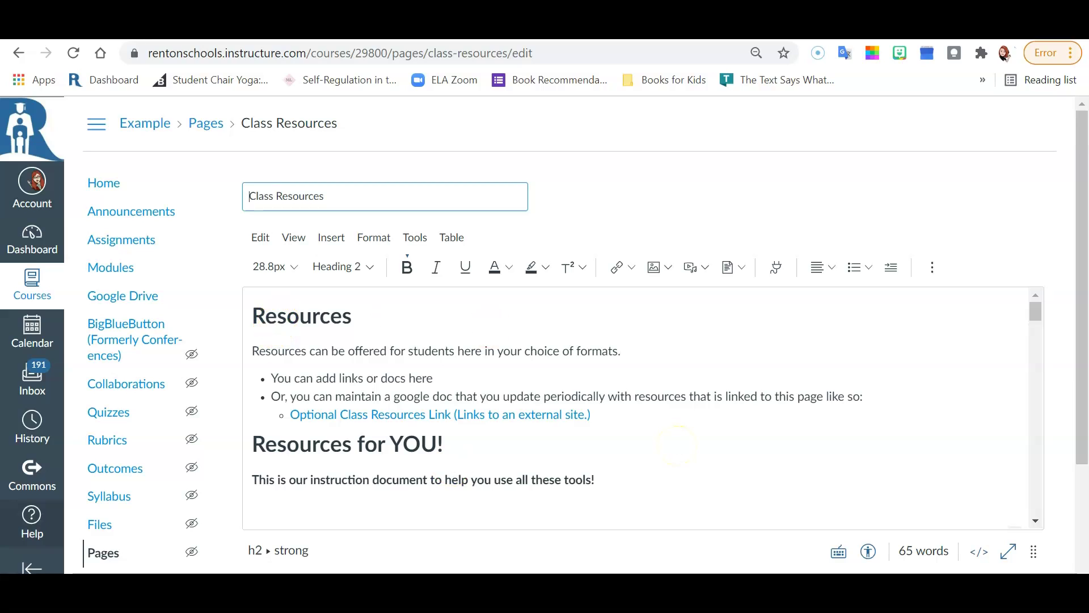
- Leave the page editor for the course modules and review the template's teacher, getting-started, weekly and unit modules
{"action": "left_click", "coordinate": [121, 189]}
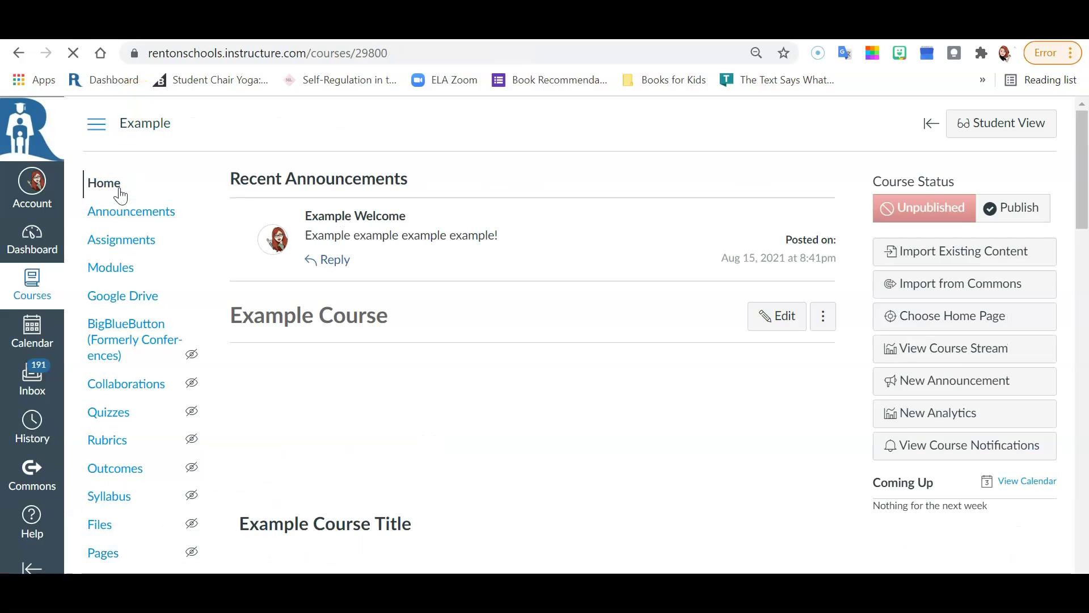
{"action": "left_click", "coordinate": [125, 270]}
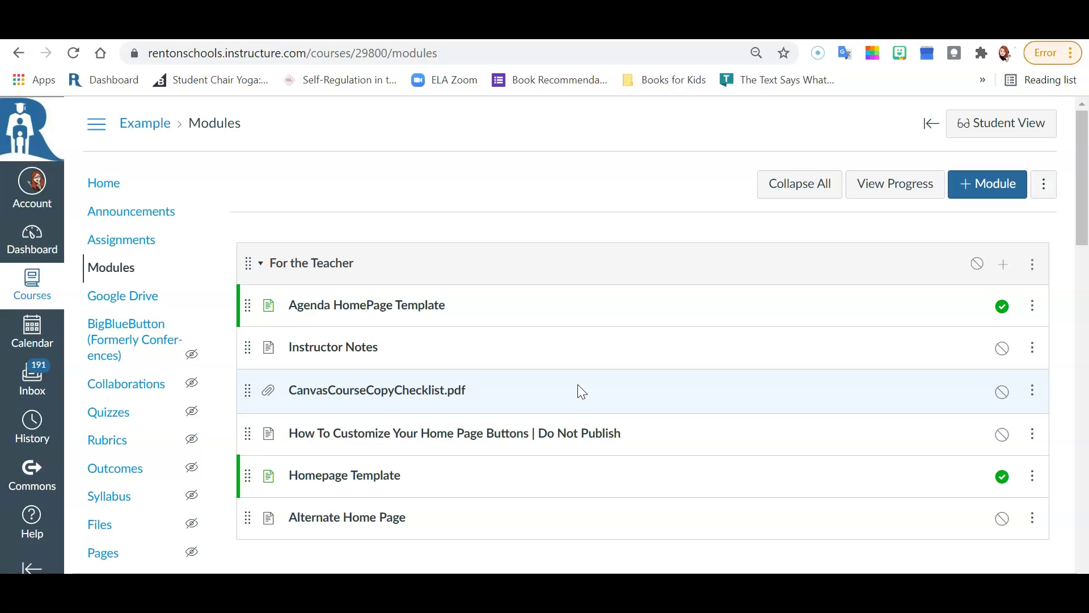
{"action": "scroll", "coordinate": [578, 384], "scroll_direction": "down", "scroll_amount": 3}
{"action": "scroll", "coordinate": [579, 390], "scroll_direction": "up", "scroll_amount": 2}
{"action": "scroll", "coordinate": [578, 390], "scroll_direction": "down", "scroll_amount": 15}
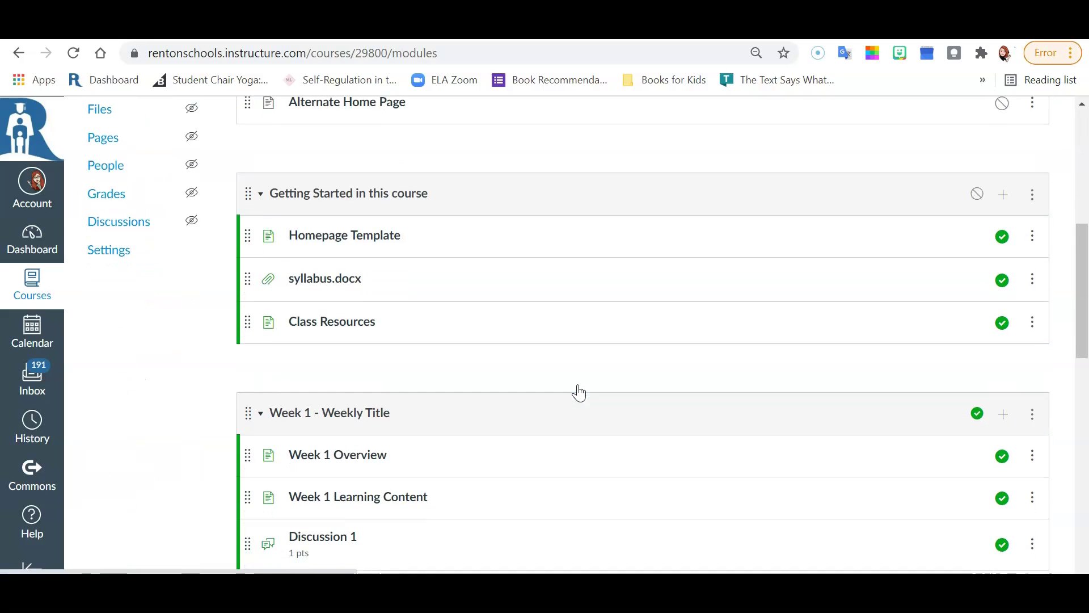
{"action": "scroll", "coordinate": [579, 389], "scroll_direction": "down", "scroll_amount": 1}
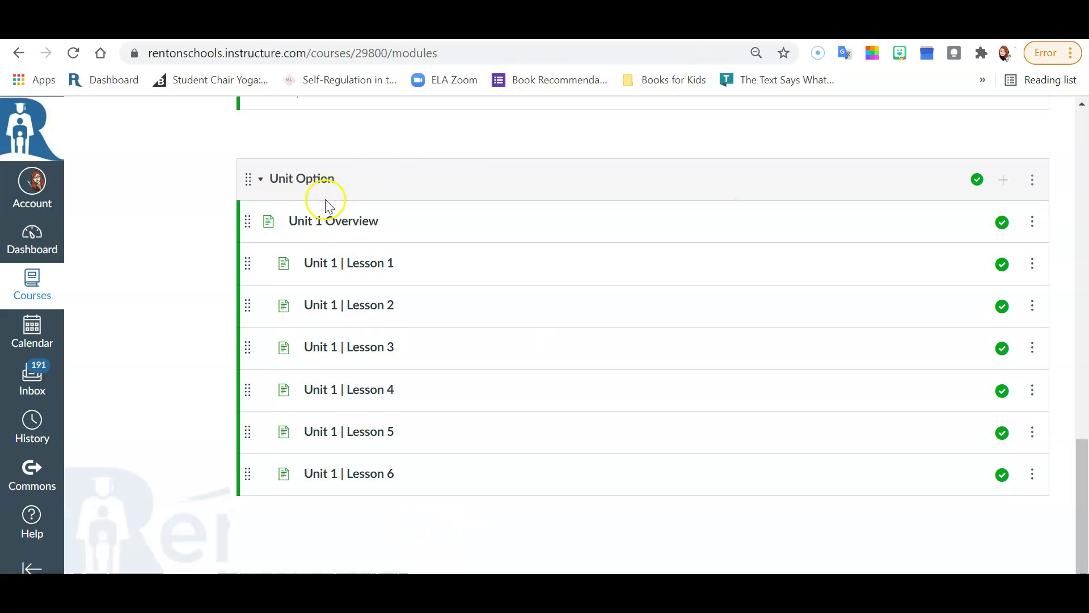
{"action": "scroll", "coordinate": [571, 359], "scroll_direction": "up", "scroll_amount": 7}
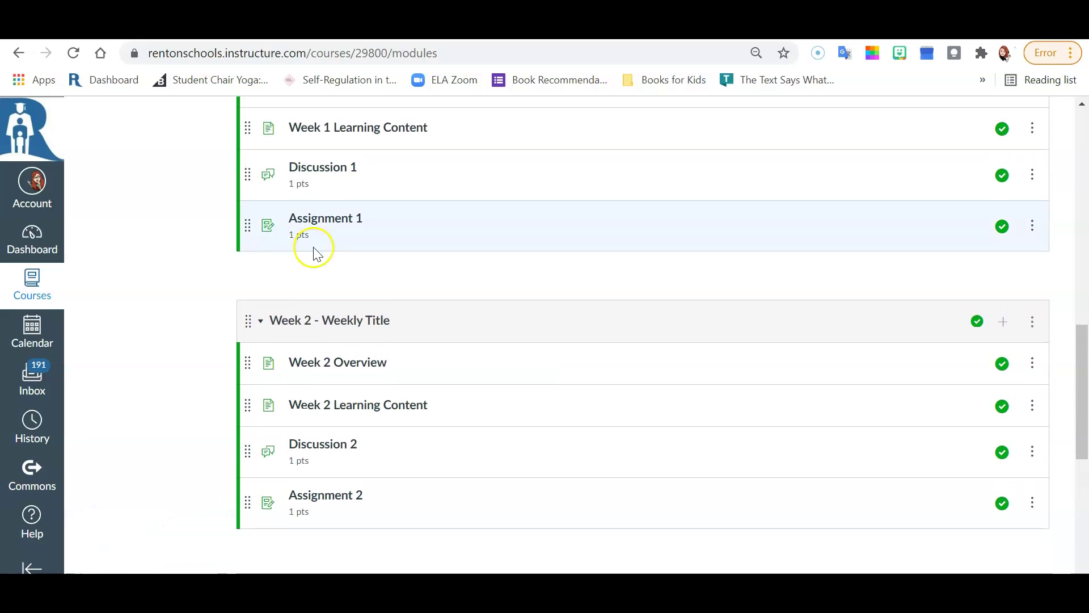
{"action": "scroll", "coordinate": [395, 353], "scroll_direction": "up", "scroll_amount": 5}
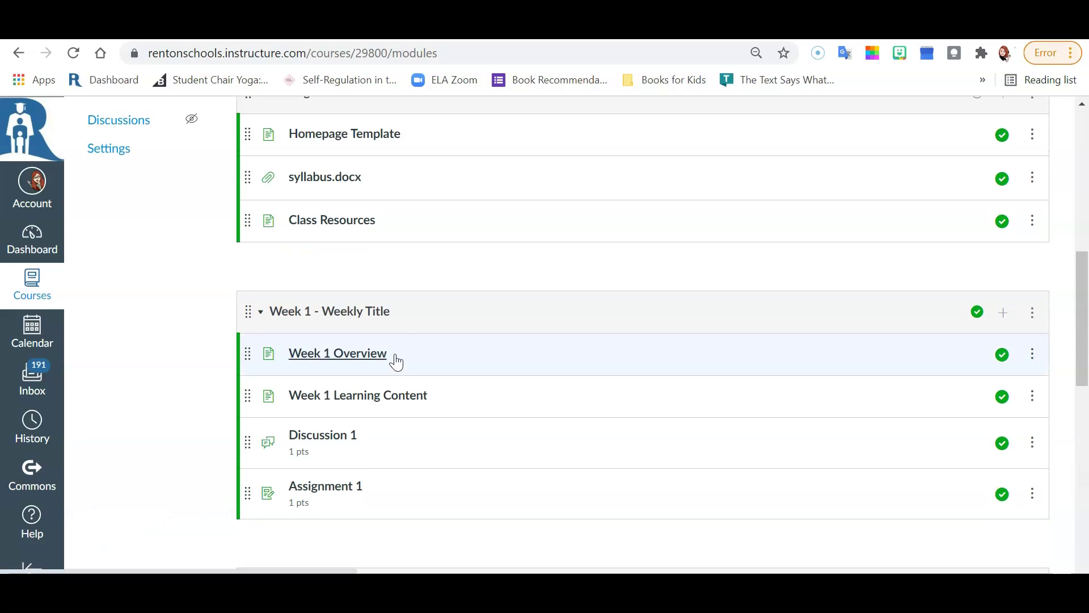
{"action": "scroll", "coordinate": [509, 296], "scroll_direction": "down", "scroll_amount": 7}
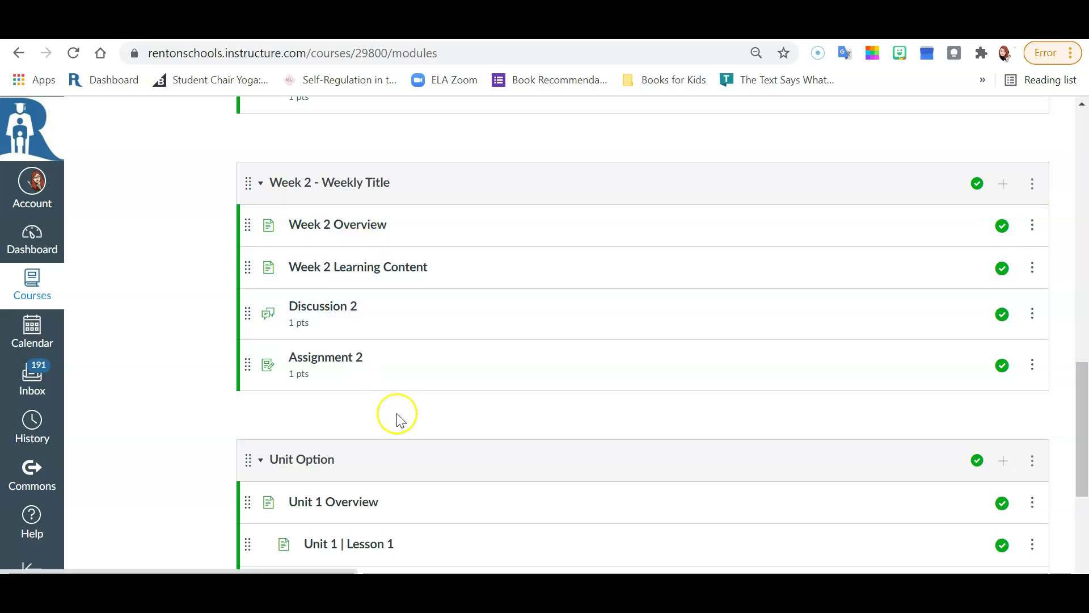
{"action": "scroll", "coordinate": [397, 418], "scroll_direction": "down", "scroll_amount": 5}
{"action": "scroll", "coordinate": [398, 419], "scroll_direction": "up", "scroll_amount": 7}
{"action": "scroll", "coordinate": [402, 420], "scroll_direction": "up", "scroll_amount": 3}
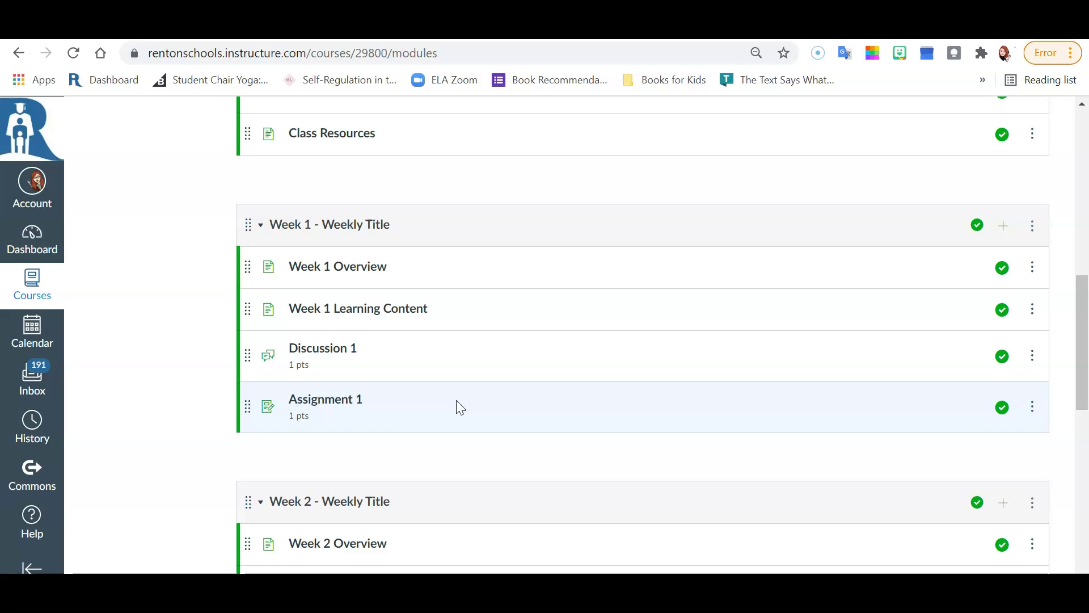
- Examine the Week 1 - Weekly Title module's items and the contents of the For the Teacher module
{"action": "scroll", "coordinate": [456, 400], "scroll_direction": "down", "scroll_amount": 1}
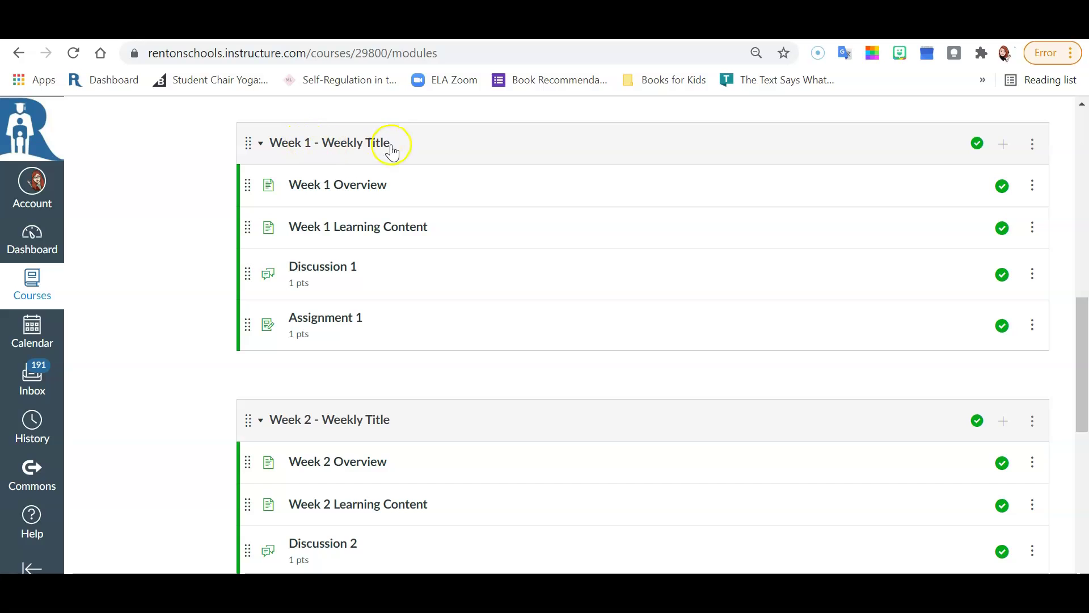
{"action": "scroll", "coordinate": [671, 287], "scroll_direction": "up", "scroll_amount": 3}
{"action": "scroll", "coordinate": [671, 287], "scroll_direction": "down", "scroll_amount": 4}
{"action": "scroll", "coordinate": [671, 287], "scroll_direction": "up", "scroll_amount": 4}
{"action": "scroll", "coordinate": [671, 289], "scroll_direction": "up", "scroll_amount": 6}
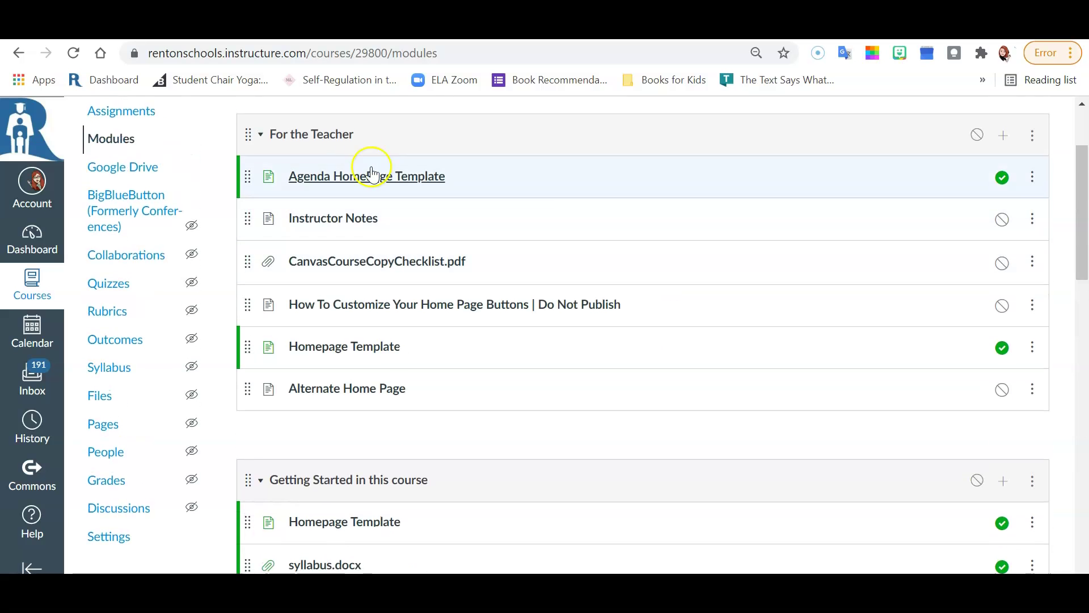
{"action": "scroll", "coordinate": [381, 510], "scroll_direction": "down", "scroll_amount": 2}
{"action": "scroll", "coordinate": [379, 404], "scroll_direction": "up", "scroll_amount": 2}
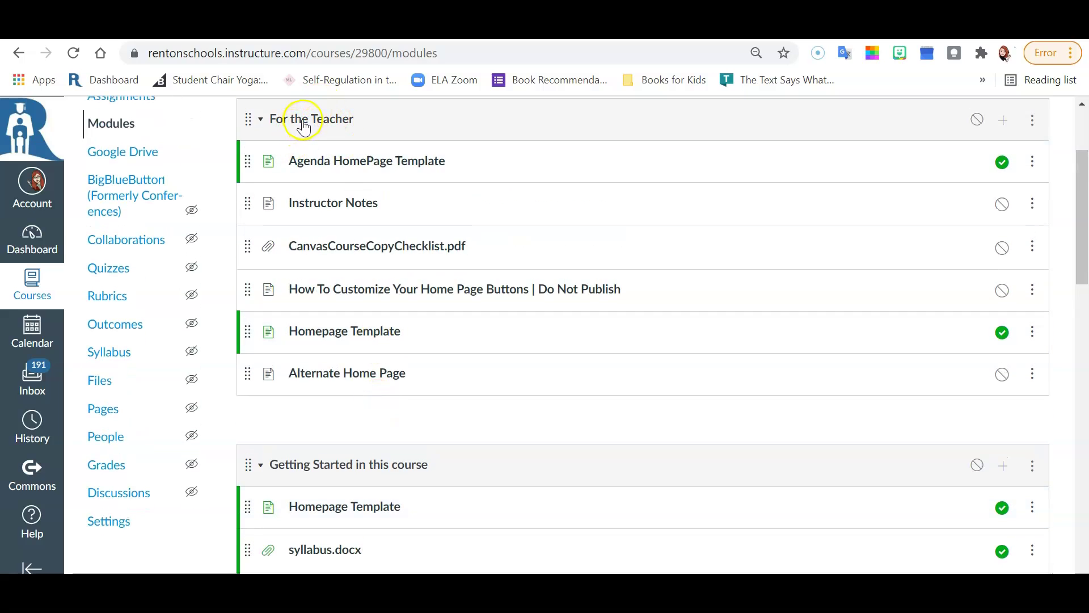
{"action": "scroll", "coordinate": [754, 364], "scroll_direction": "up", "scroll_amount": 3}
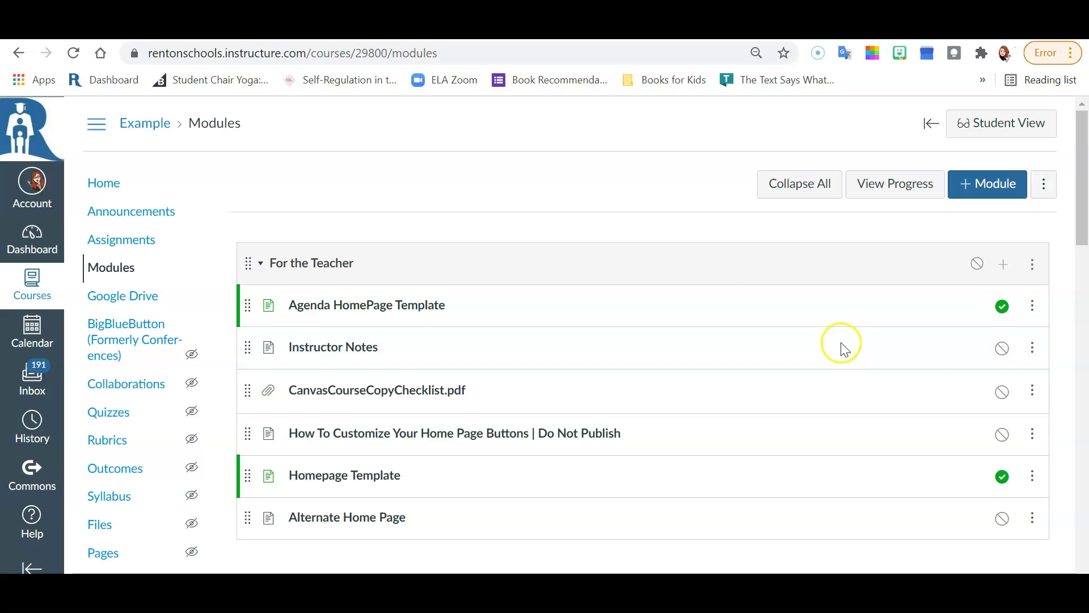
- Collapse the For the Teacher and Getting Started in this course modules and review the remaining weekly and Unit Option modules
{"action": "left_click", "coordinate": [264, 264]}
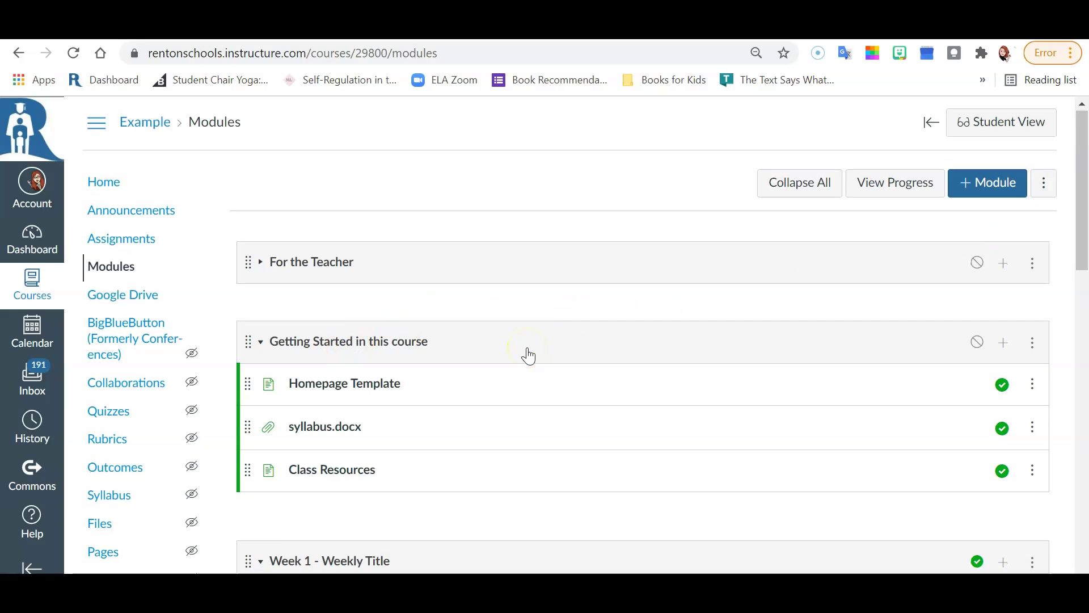
{"action": "left_click", "coordinate": [262, 343]}
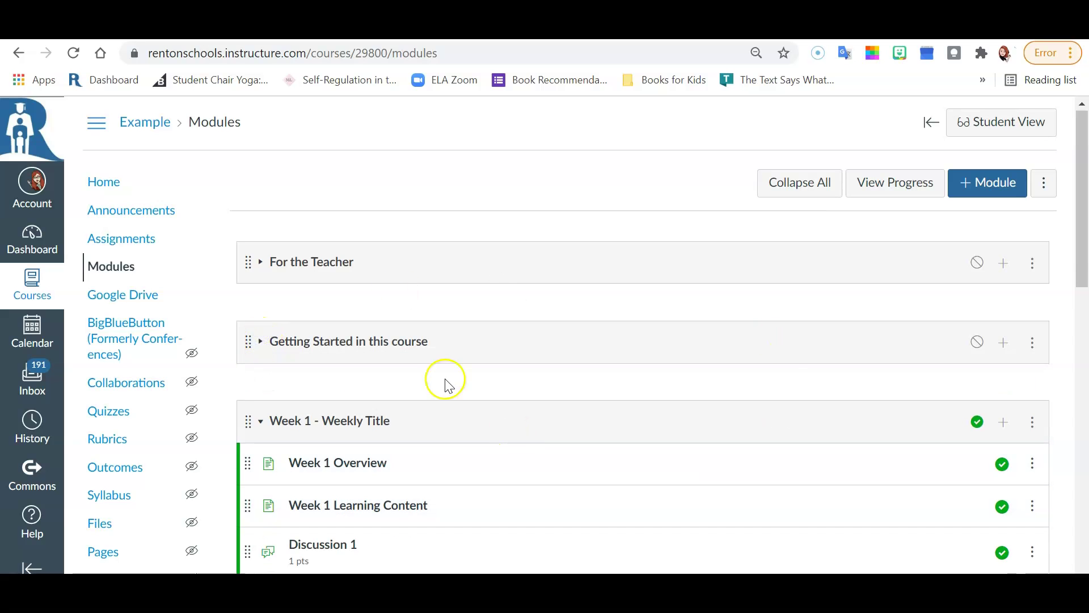
{"action": "scroll", "coordinate": [694, 438], "scroll_direction": "down", "scroll_amount": 5}
{"action": "scroll", "coordinate": [693, 438], "scroll_direction": "down", "scroll_amount": 6}
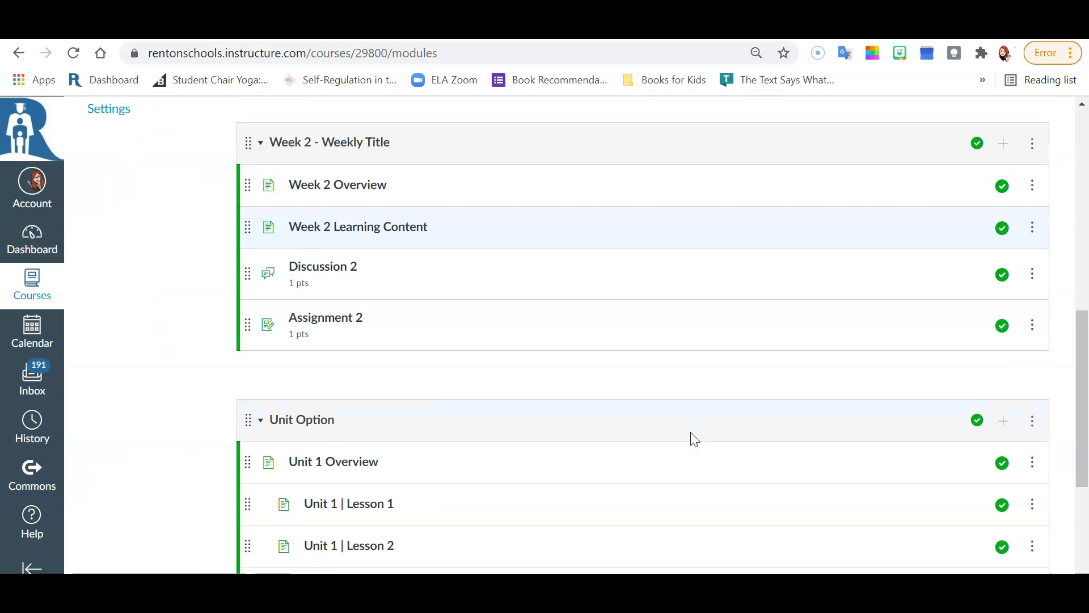
{"action": "scroll", "coordinate": [691, 436], "scroll_direction": "down", "scroll_amount": 3}
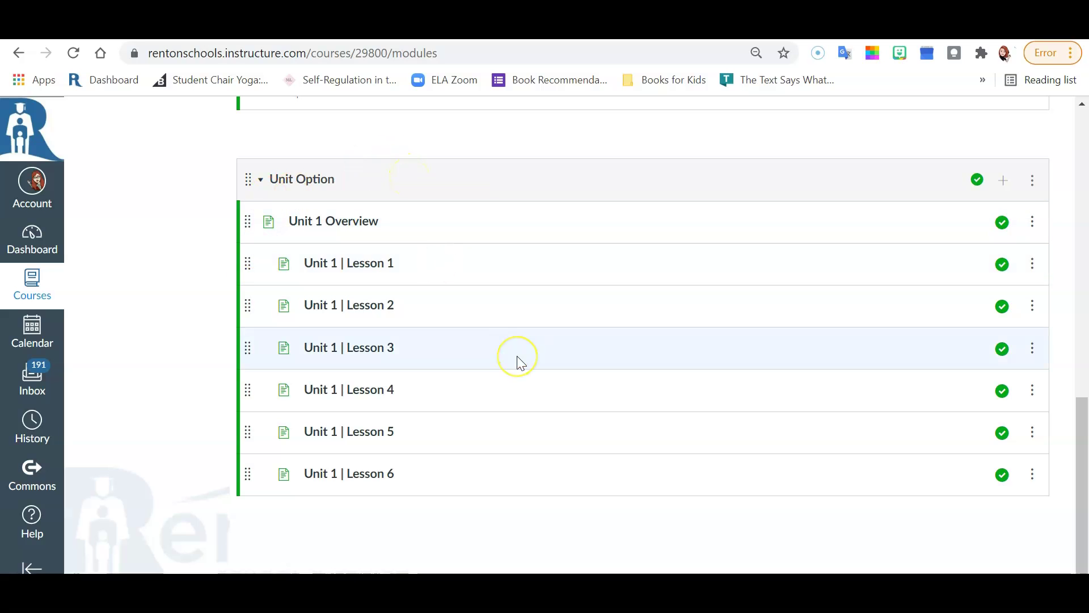
{"action": "scroll", "coordinate": [518, 362], "scroll_direction": "up", "scroll_amount": 5}
{"action": "scroll", "coordinate": [231, 498], "scroll_direction": "down", "scroll_amount": 1}
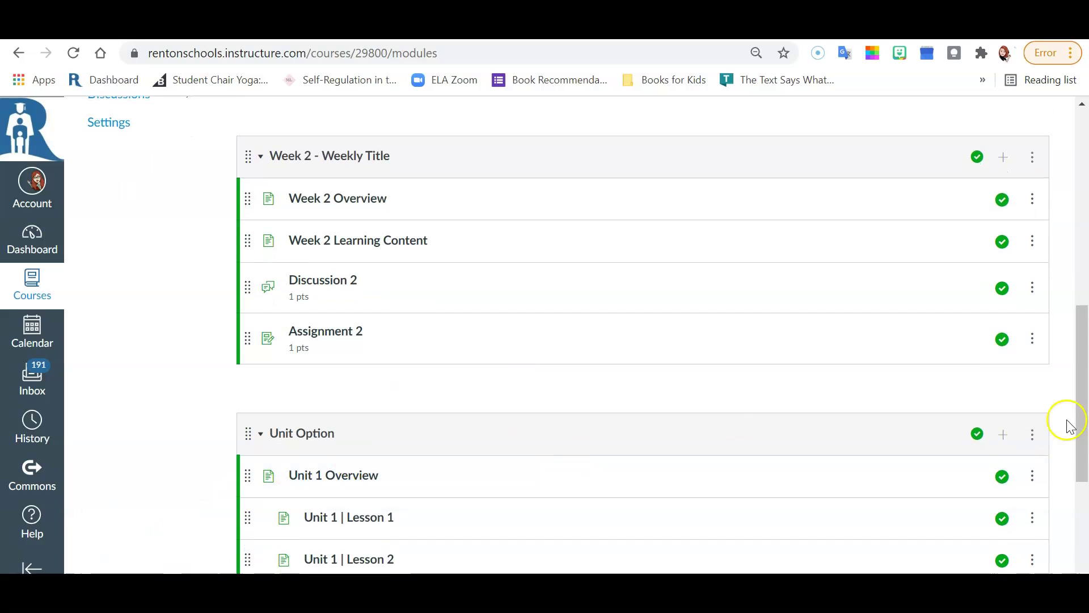
- Delete the Unit Option module from the course and confirm its removal
{"action": "scroll", "coordinate": [1035, 444], "scroll_direction": "down", "scroll_amount": 1}
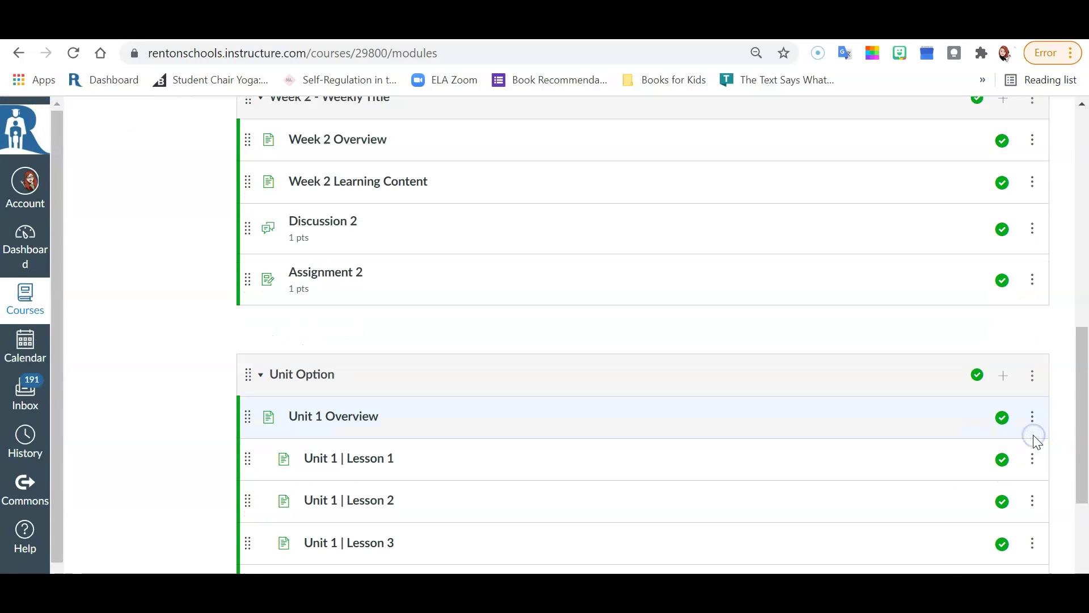
{"action": "left_click", "coordinate": [1032, 376]}
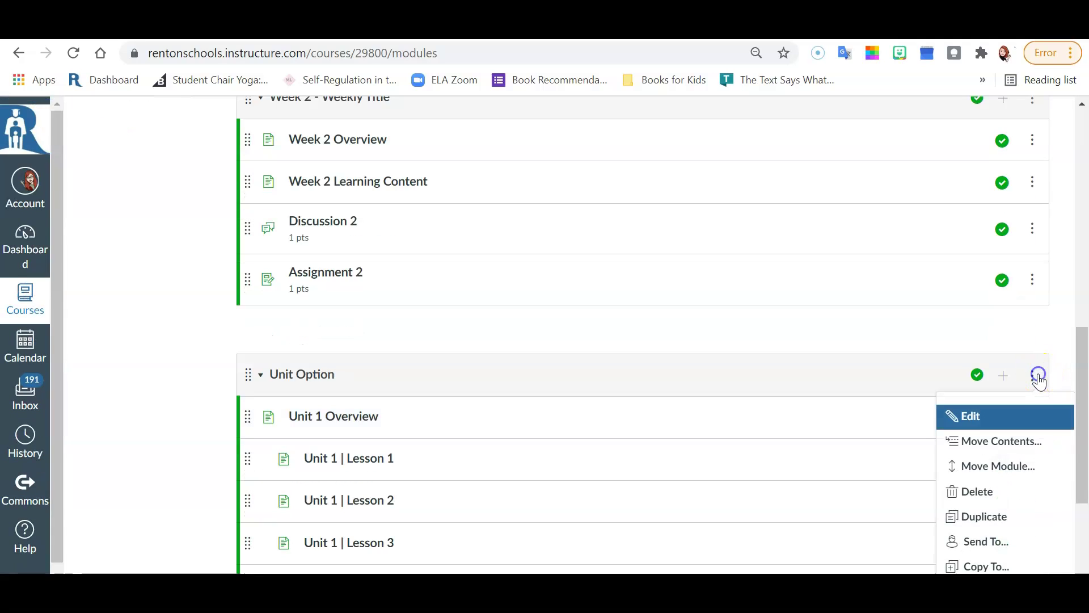
{"action": "left_click", "coordinate": [1001, 493]}
{"action": "left_click", "coordinate": [628, 146]}
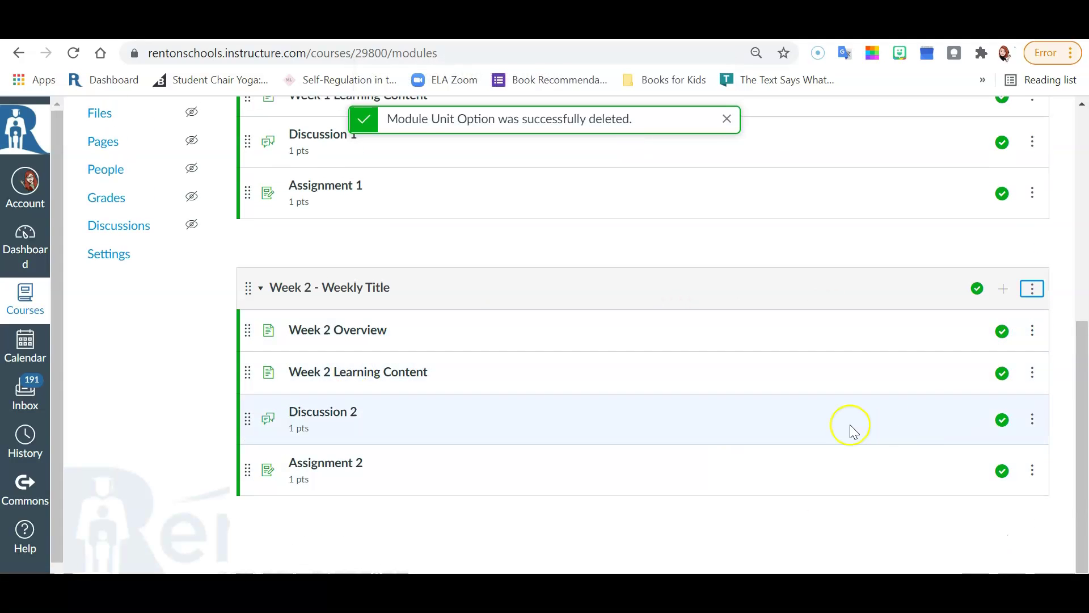
- Delete the Week 2 - Weekly Title module from the course and confirm its removal
{"action": "scroll", "coordinate": [850, 424], "scroll_direction": "up", "scroll_amount": 1}
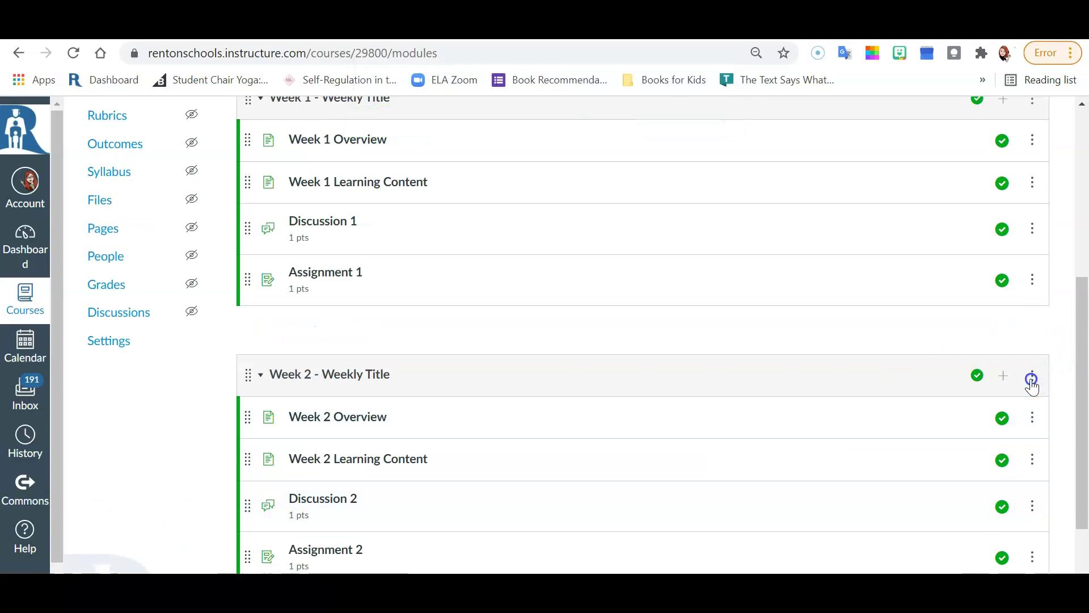
{"action": "left_click", "coordinate": [1032, 378]}
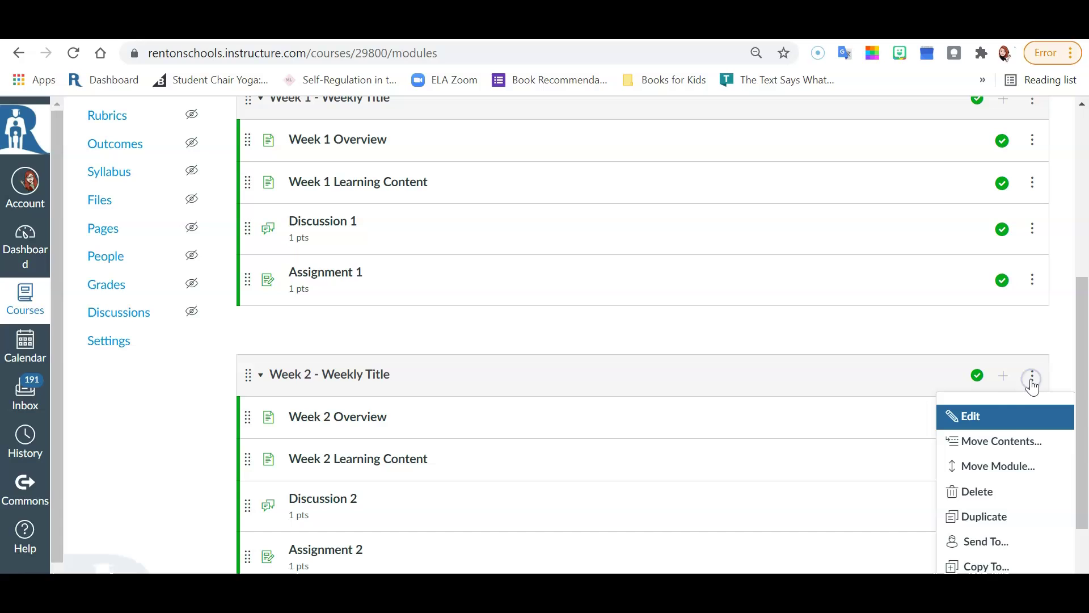
{"action": "left_click", "coordinate": [1003, 498]}
{"action": "left_click", "coordinate": [640, 151]}
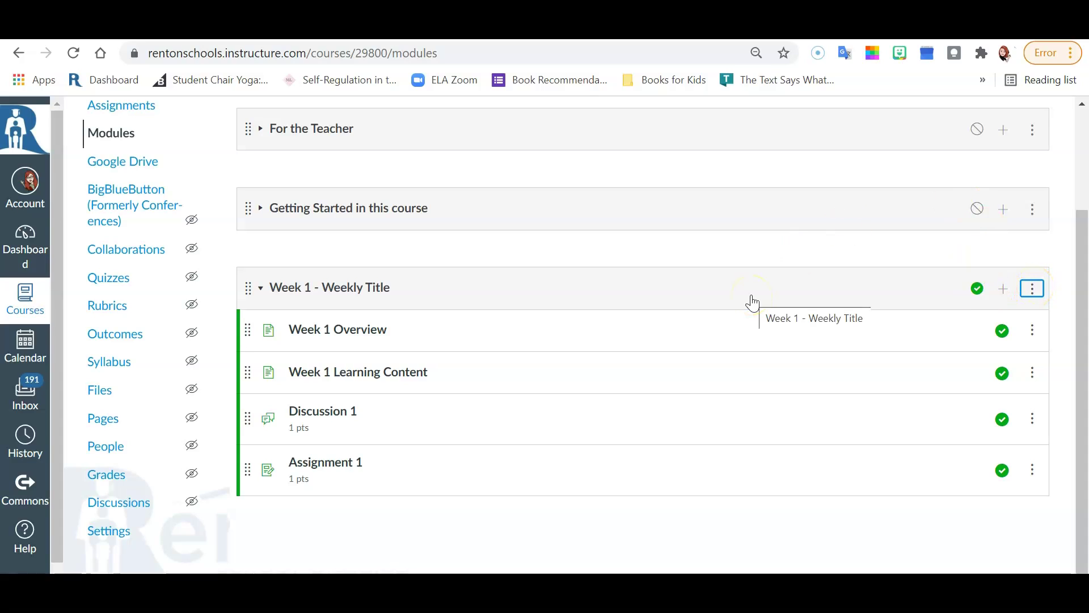
- Unpublish the Week 1 - Weekly Title module and collapse its list of items
{"action": "left_click", "coordinate": [977, 290]}
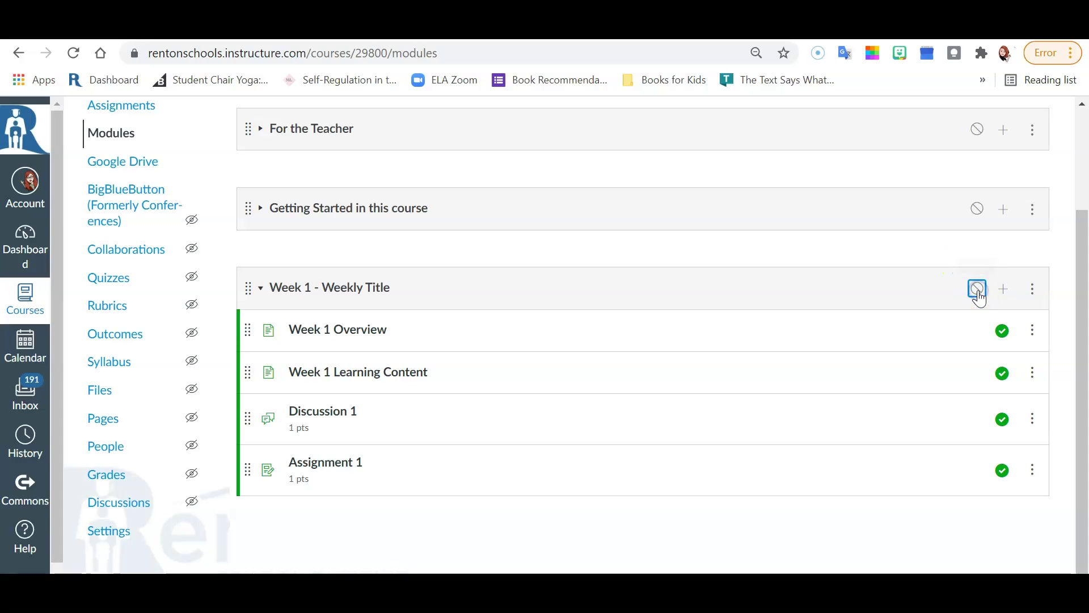
{"action": "left_click", "coordinate": [1032, 290]}
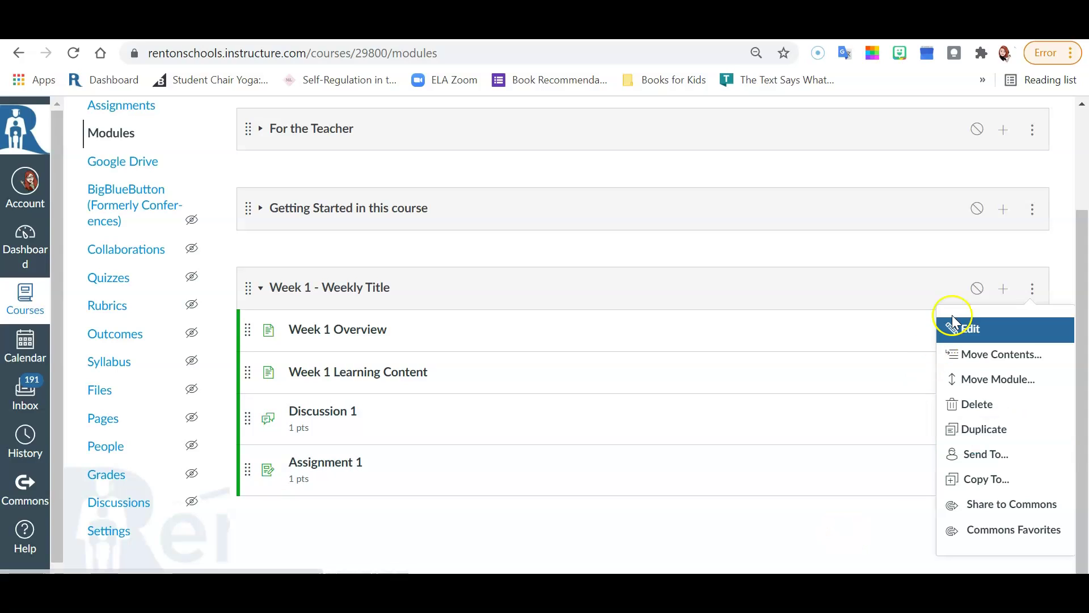
{"action": "left_click", "coordinate": [485, 247]}
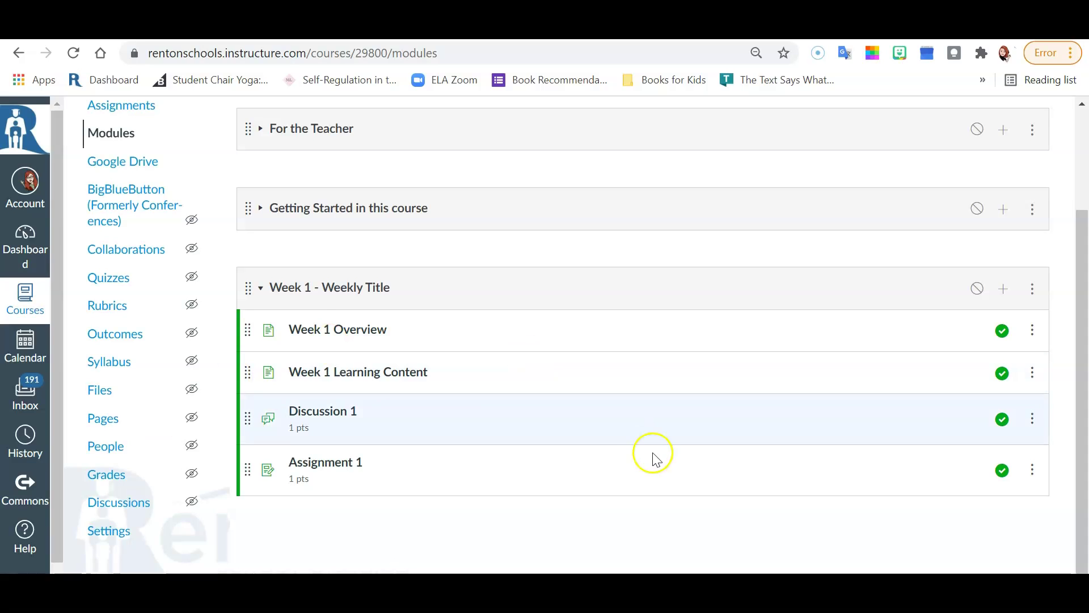
{"action": "scroll", "coordinate": [973, 133], "scroll_direction": "up", "scroll_amount": 3}
{"action": "scroll", "coordinate": [942, 449], "scroll_direction": "down", "scroll_amount": 3}
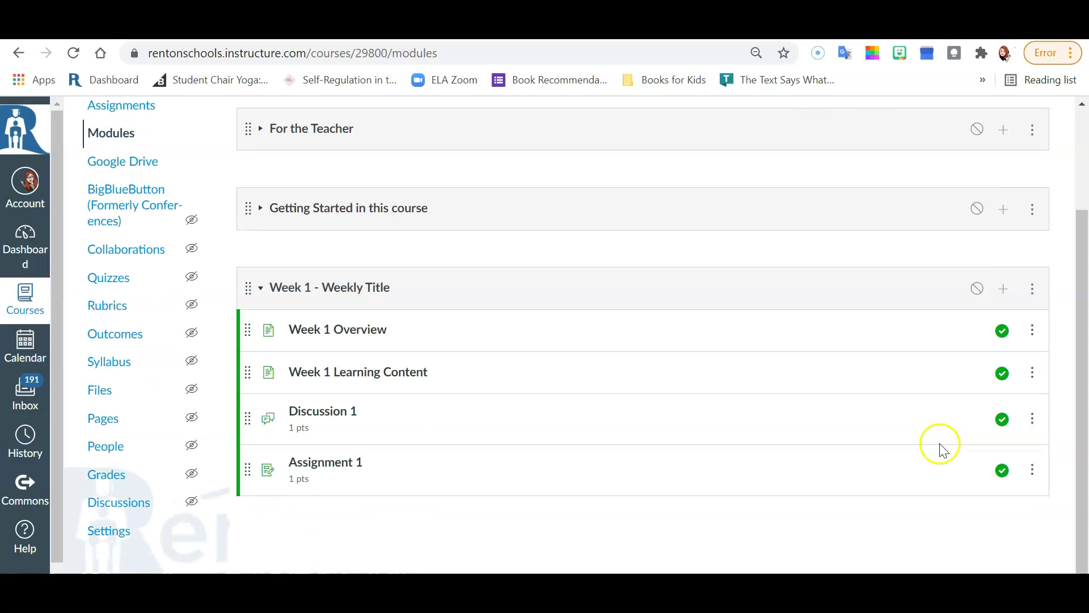
{"action": "scroll", "coordinate": [271, 286], "scroll_direction": "up", "scroll_amount": 1}
{"action": "left_click", "coordinate": [272, 285]}
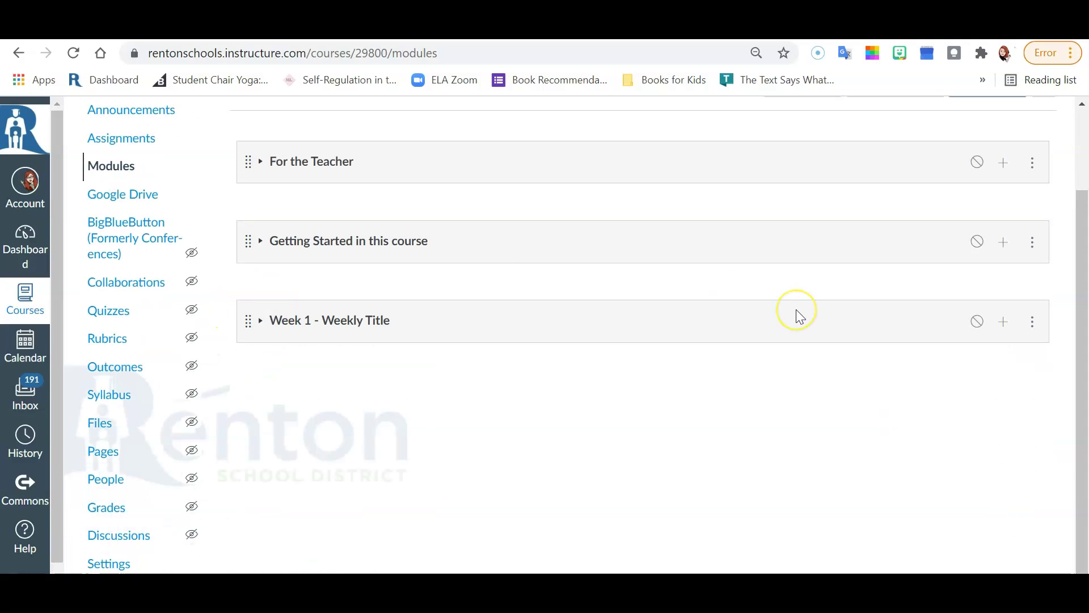
{"action": "scroll", "coordinate": [798, 314], "scroll_direction": "up", "scroll_amount": 2}
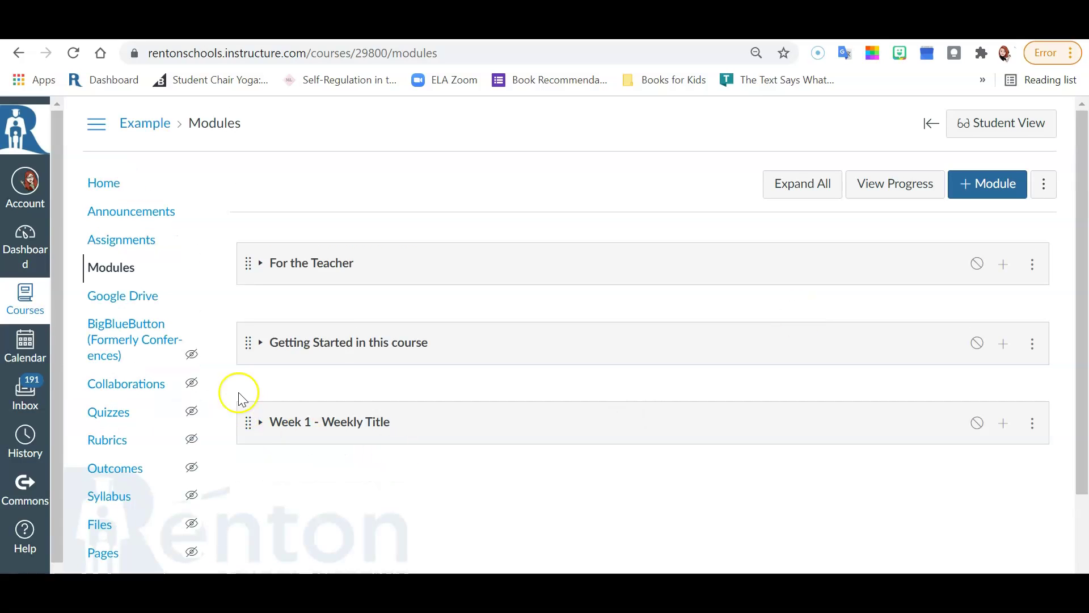
- Go to the course home page and make a copy of the "Past Assignments" template linked under Recent Assignments
{"action": "left_click", "coordinate": [117, 187]}
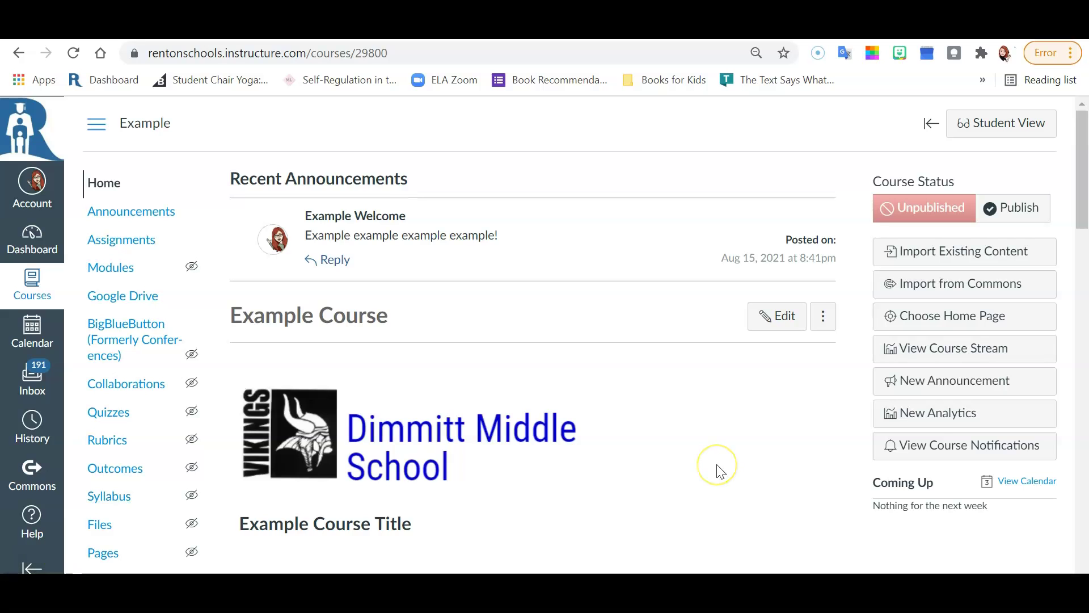
{"action": "scroll", "coordinate": [721, 471], "scroll_direction": "down", "scroll_amount": 15}
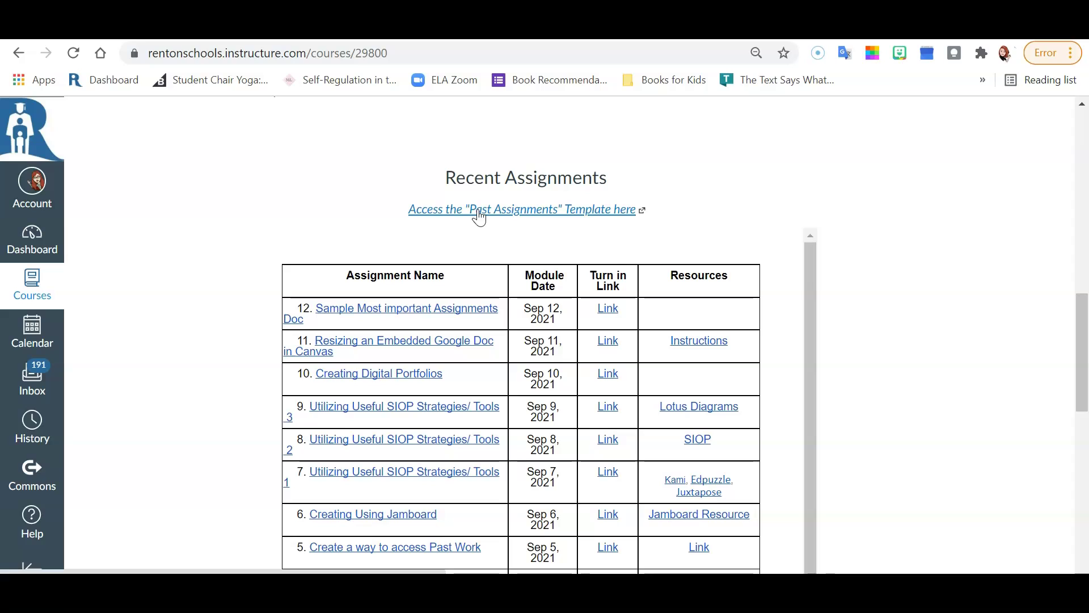
{"action": "left_click", "coordinate": [616, 211]}
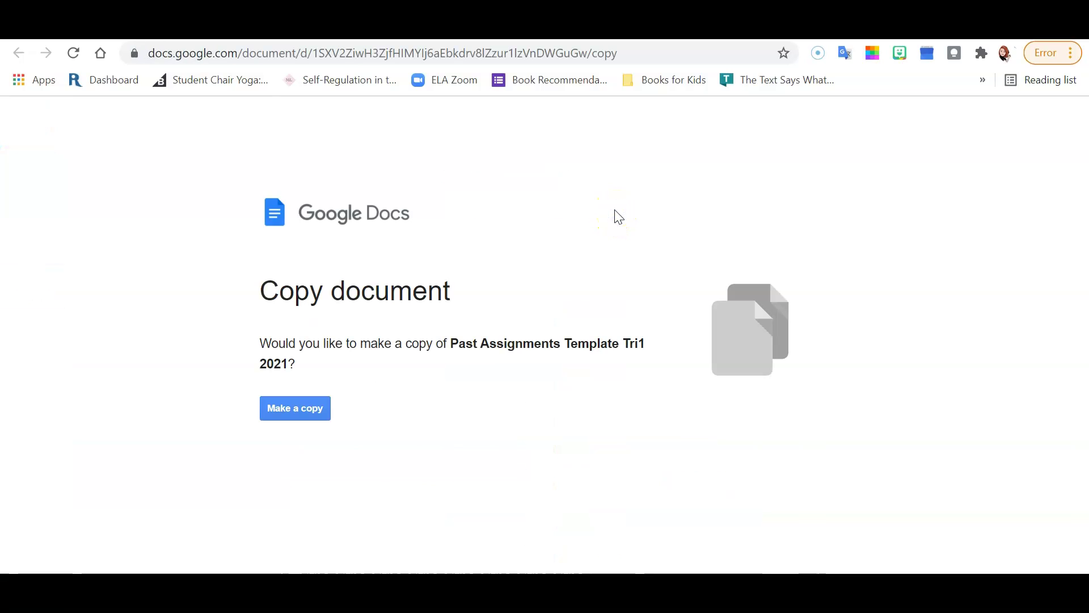
{"action": "left_click", "coordinate": [307, 414]}
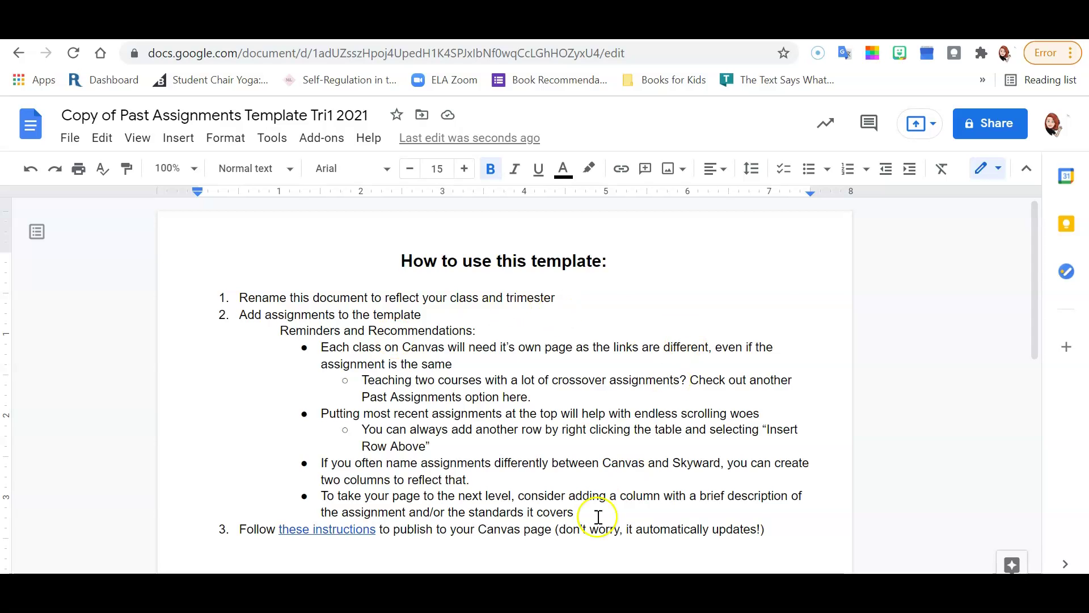
- Examine the copied template's usage instructions and its blank assignment table
{"action": "scroll", "coordinate": [593, 518], "scroll_direction": "down", "scroll_amount": 5}
{"action": "left_click", "coordinate": [280, 351]}
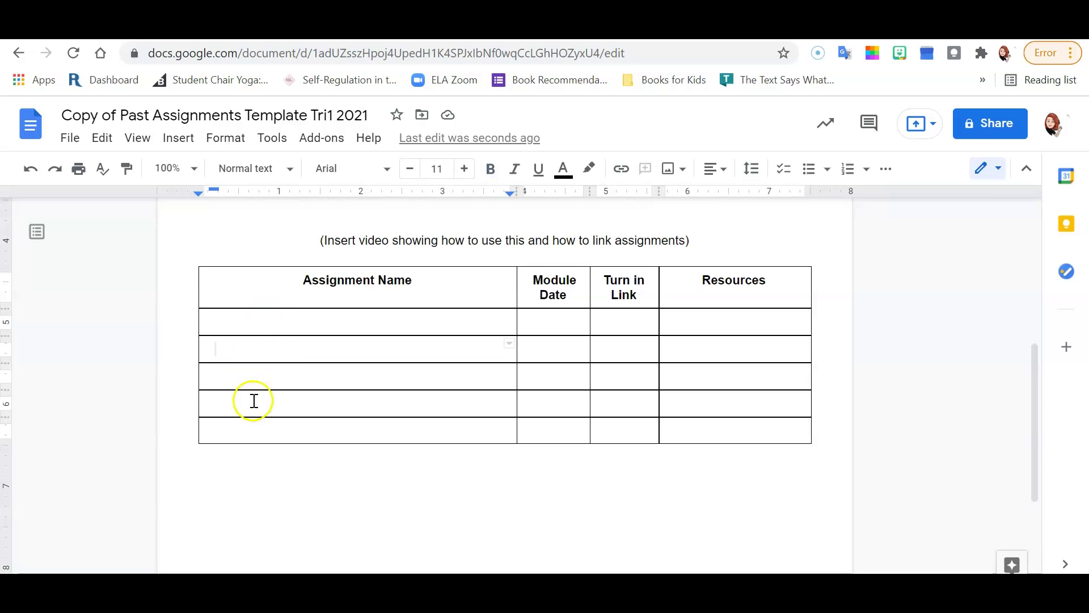
{"action": "left_click", "coordinate": [241, 319]}
{"action": "scroll", "coordinate": [423, 407], "scroll_direction": "down", "scroll_amount": 3}
{"action": "scroll", "coordinate": [424, 406], "scroll_direction": "up", "scroll_amount": 7}
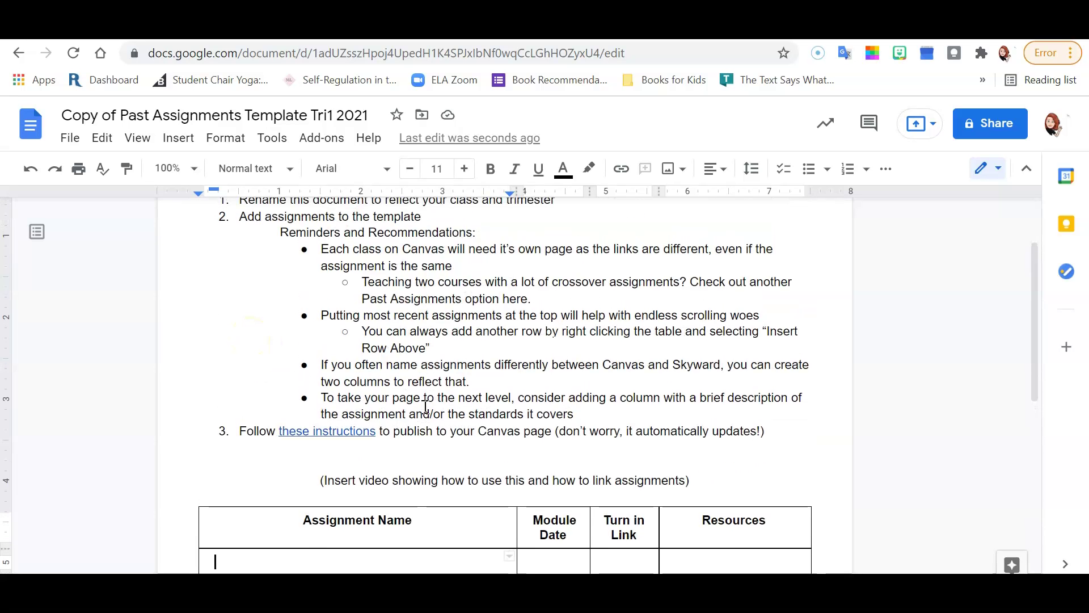
{"action": "scroll", "coordinate": [426, 405], "scroll_direction": "up", "scroll_amount": 1}
{"action": "left_click", "coordinate": [431, 402]}
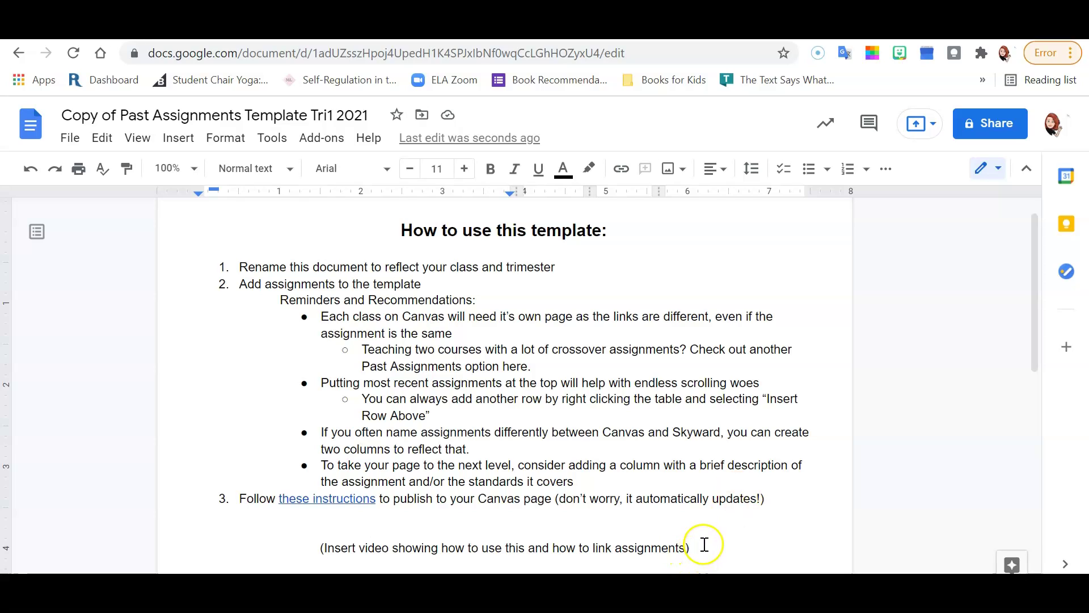
- Replace all the instruction text above the assignment table with the heading "Past Assignments"
{"action": "left_click_drag", "start_coordinate": [705, 543], "coordinate": [384, 223]}
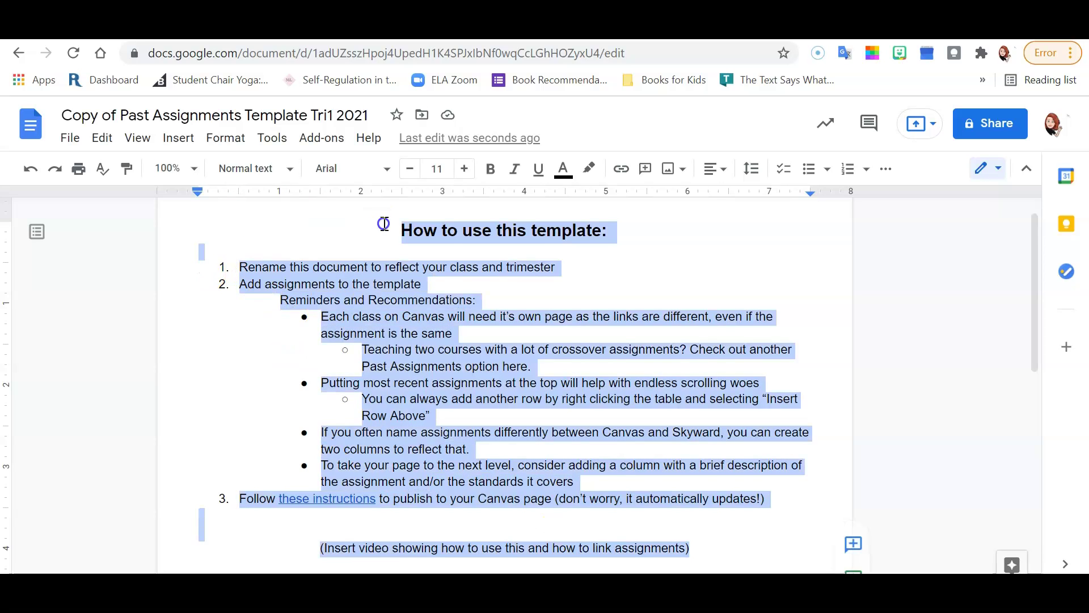
{"action": "key", "text": "BackSpace"}
{"action": "type", "text": "Past Assignm"}
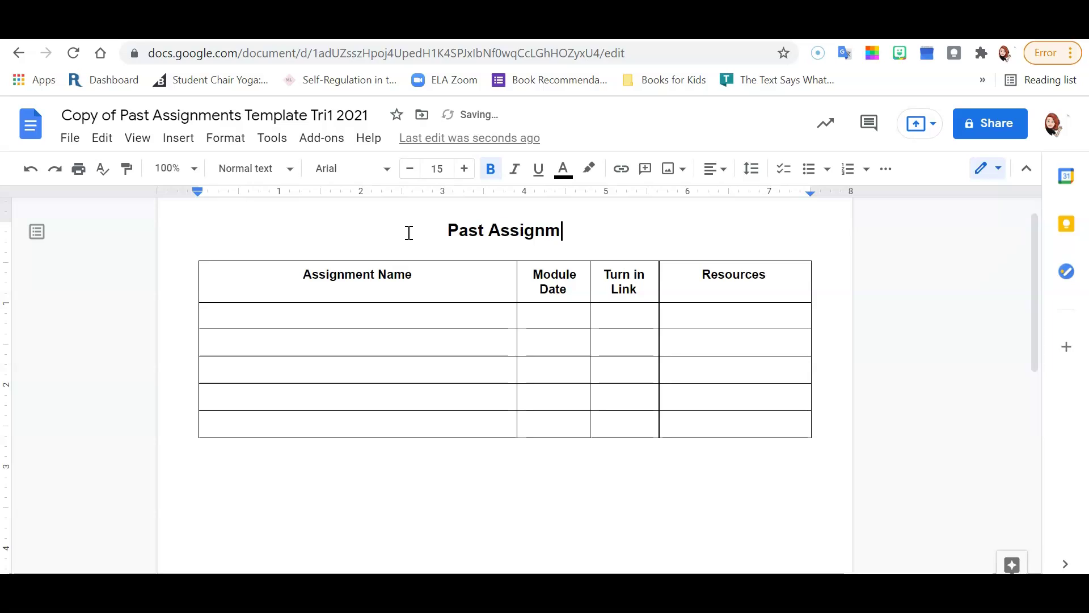
{"action": "type", "text": "ents"}
- Enter "Assignment #1" as the assignment name in the table's last row and delete the four empty rows above it
{"action": "left_click", "coordinate": [317, 315]}
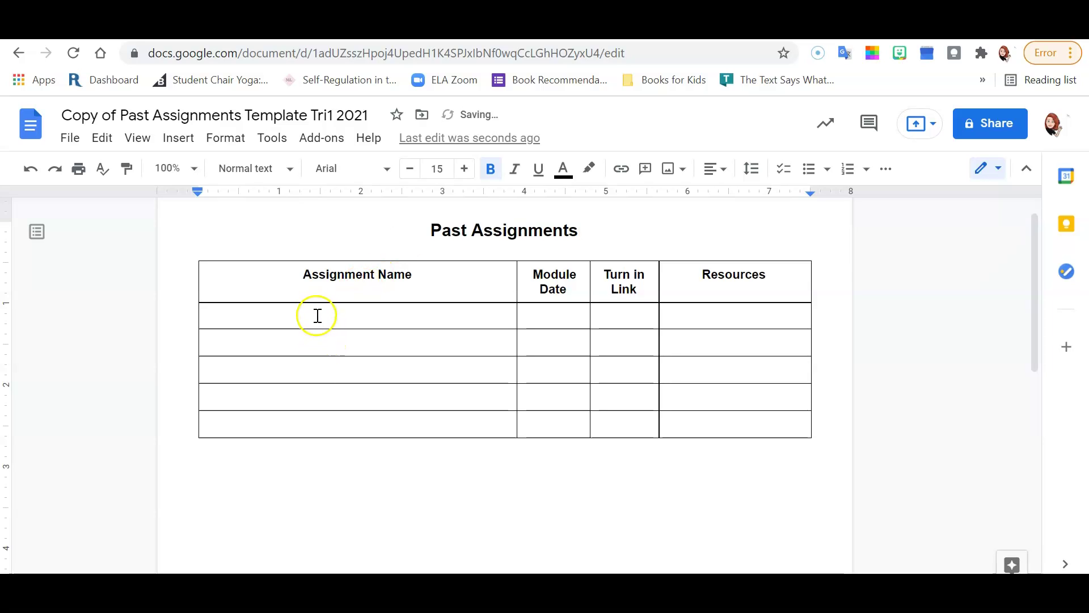
{"action": "triple_click", "coordinate": [316, 423]}
{"action": "left_click", "coordinate": [316, 423]}
{"action": "type", "text": "Assignment #1"}
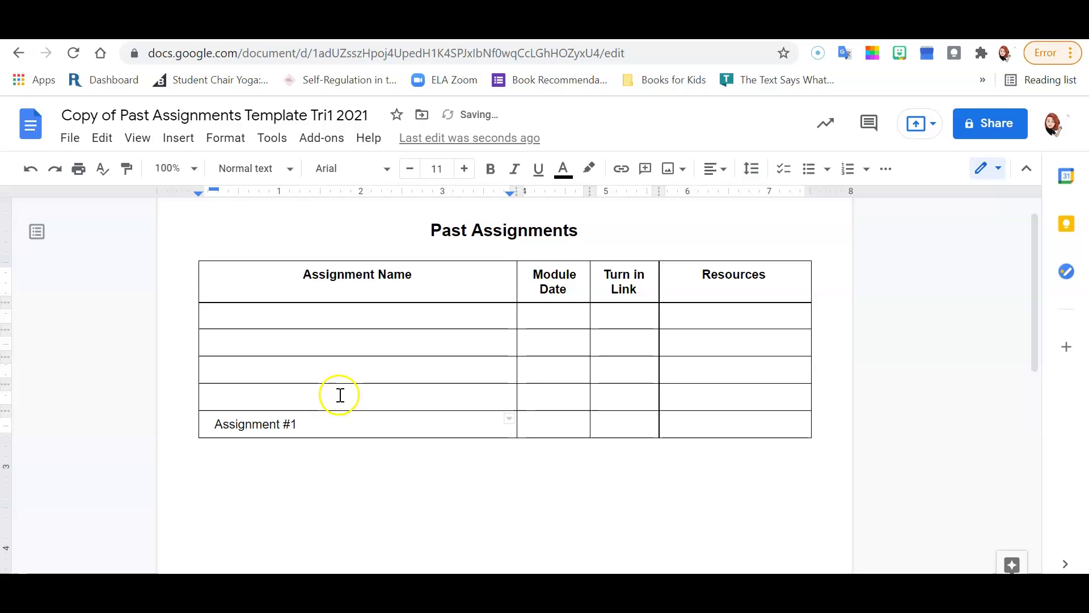
{"action": "left_click_drag", "start_coordinate": [728, 390], "coordinate": [437, 319]}
{"action": "right_click", "coordinate": [438, 318]}
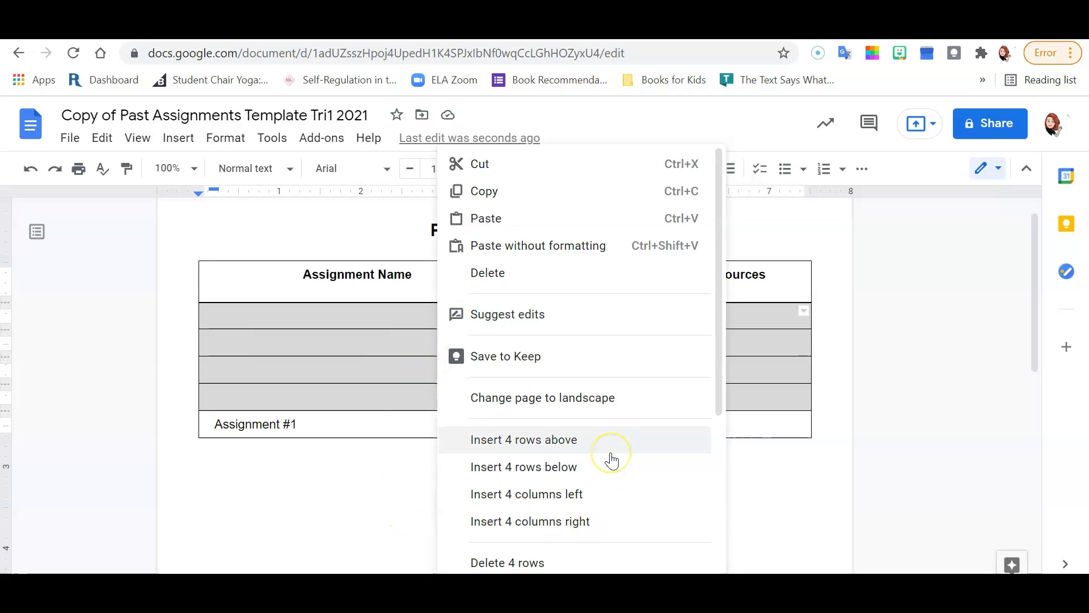
{"action": "scroll", "coordinate": [611, 458], "scroll_direction": "down", "scroll_amount": 1}
{"action": "left_click", "coordinate": [521, 509]}
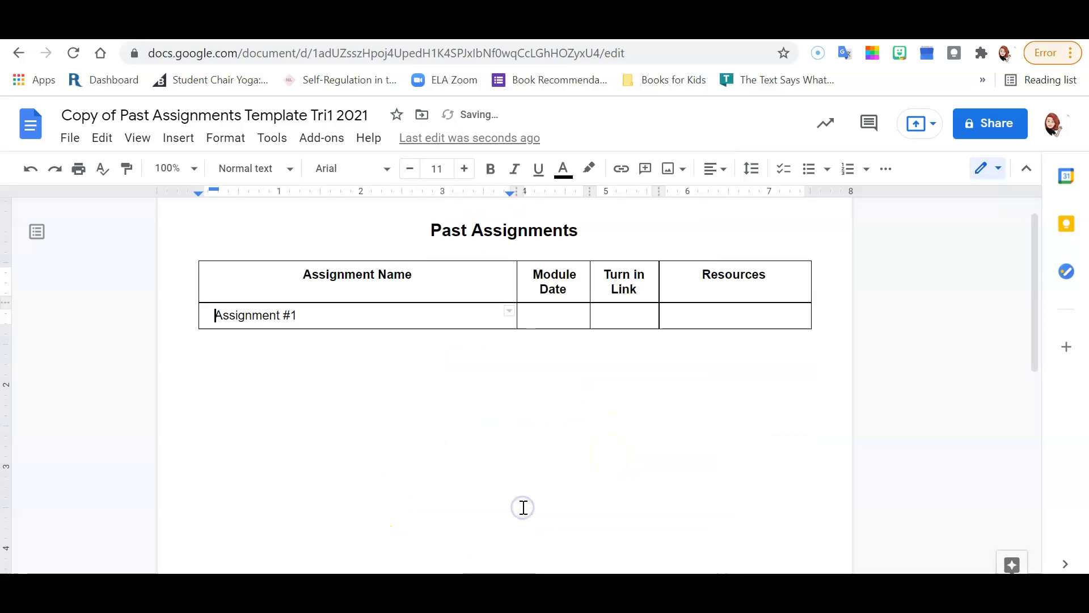
- Rename the document "Example Past Assignments Template Tri1 2021"
{"action": "double_click", "coordinate": [82, 115]}
{"action": "left_click_drag", "start_coordinate": [117, 116], "coordinate": [58, 113]}
{"action": "type", "text": "Examp"}
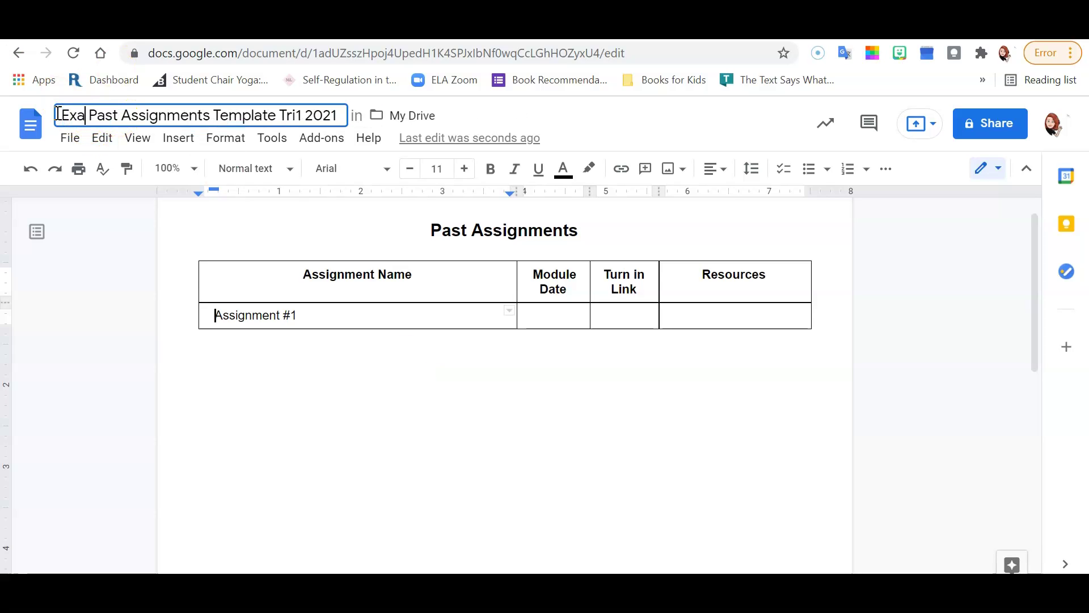
{"action": "type", "text": "le"}
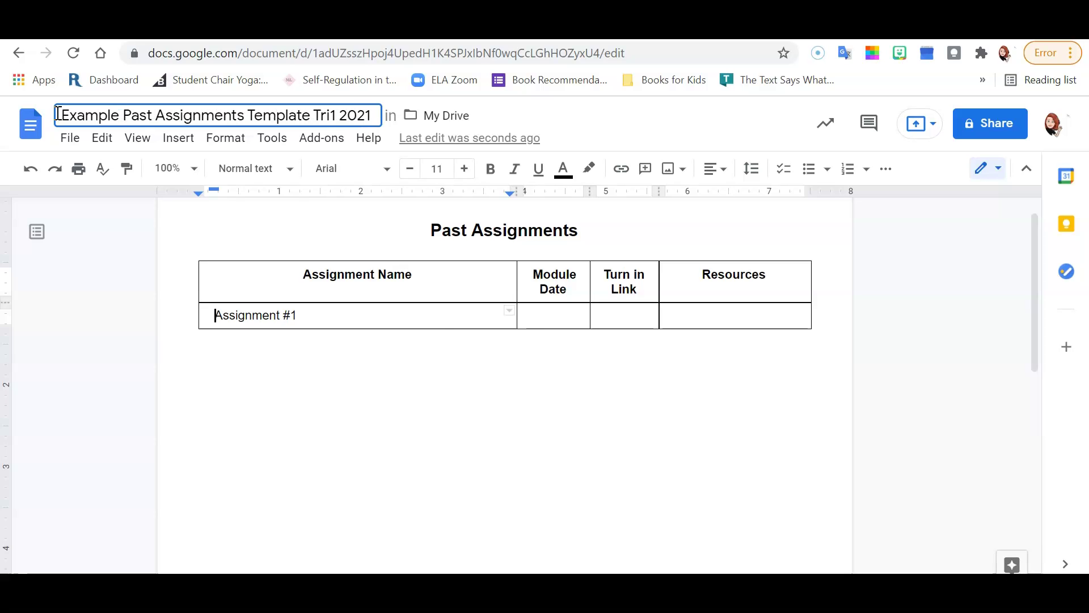
{"action": "left_click", "coordinate": [520, 451]}
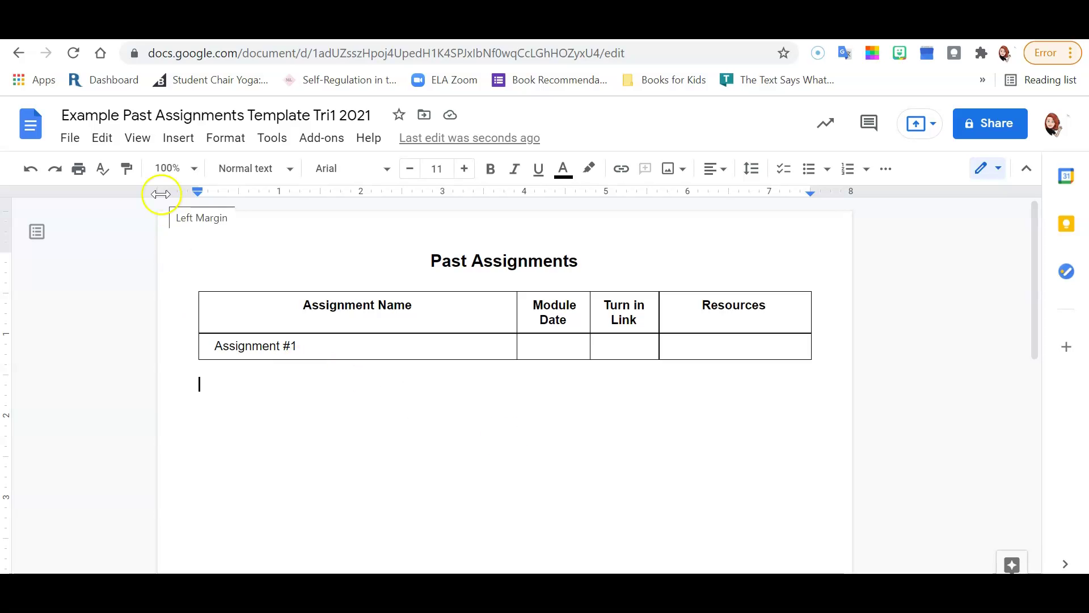
- Publish the document to the web using the Embed option to generate its iframe code
{"action": "left_click", "coordinate": [69, 142]}
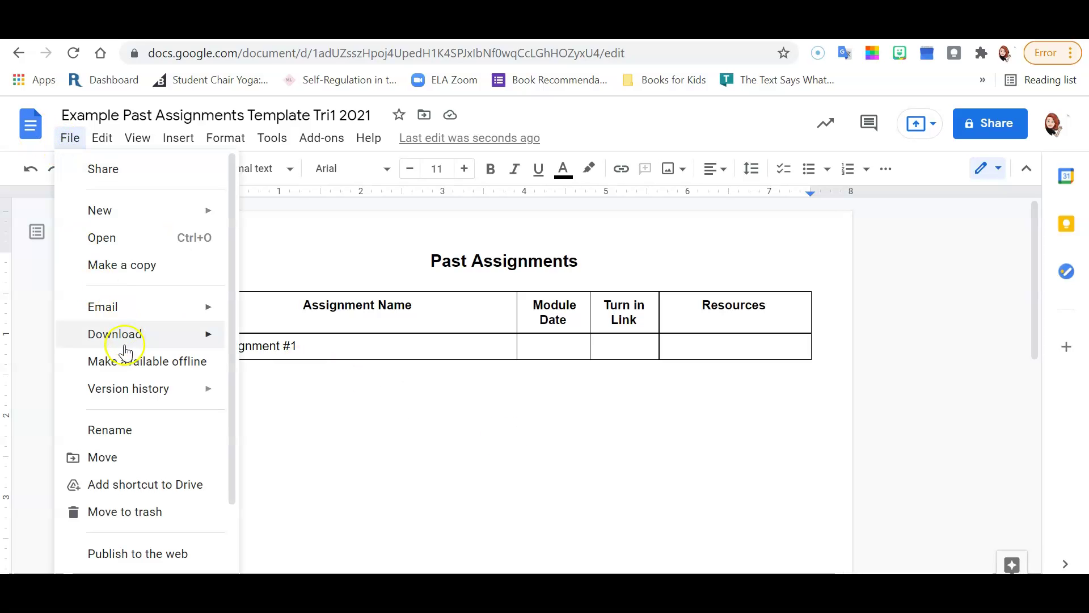
{"action": "left_click", "coordinate": [128, 562]}
{"action": "left_click", "coordinate": [532, 349]}
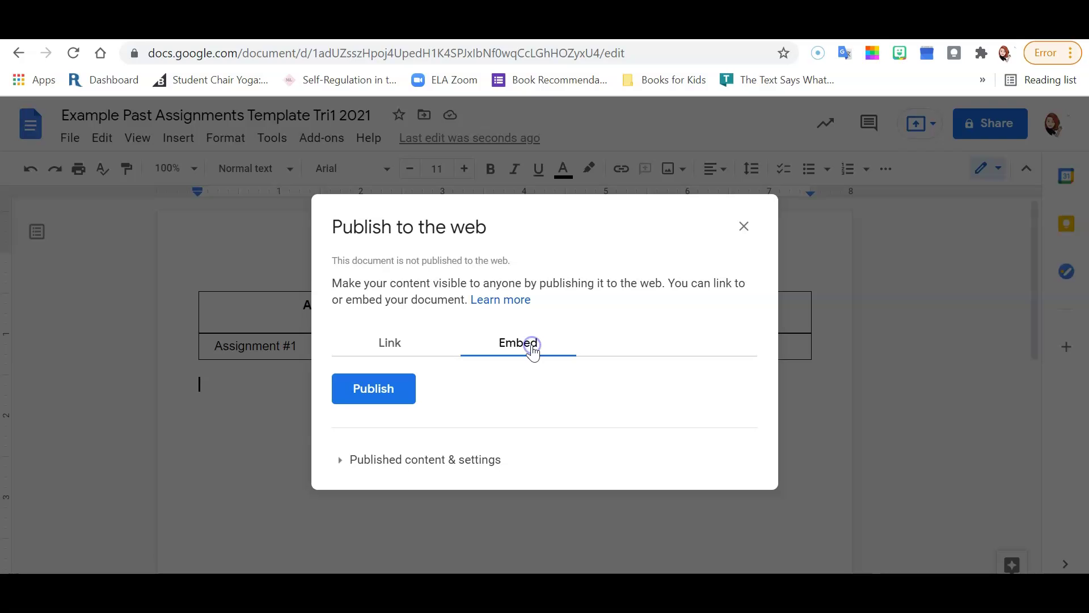
{"action": "left_click", "coordinate": [385, 400]}
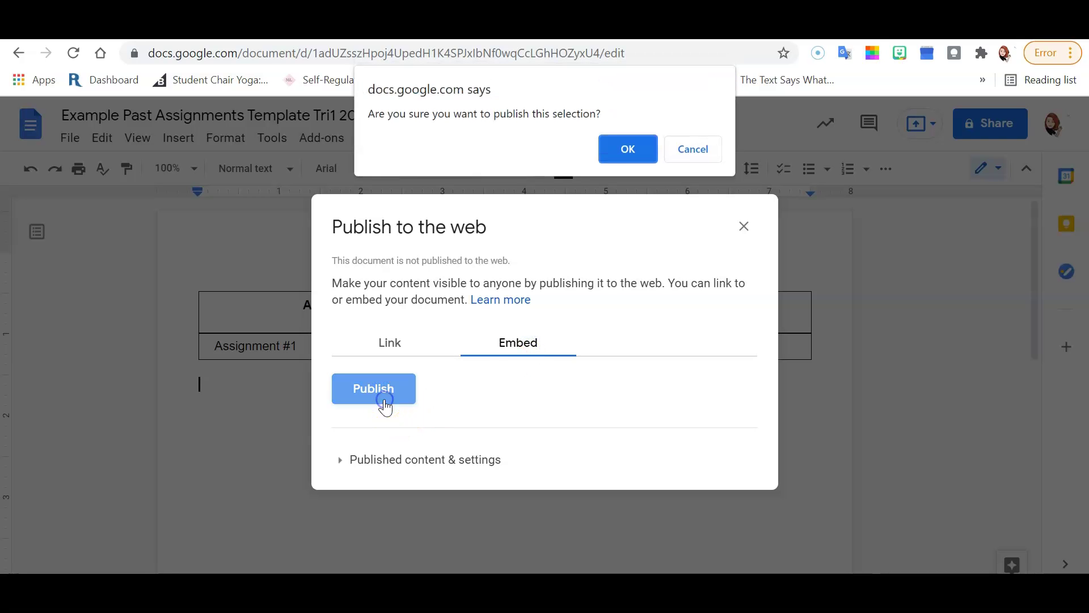
{"action": "left_click", "coordinate": [634, 152]}
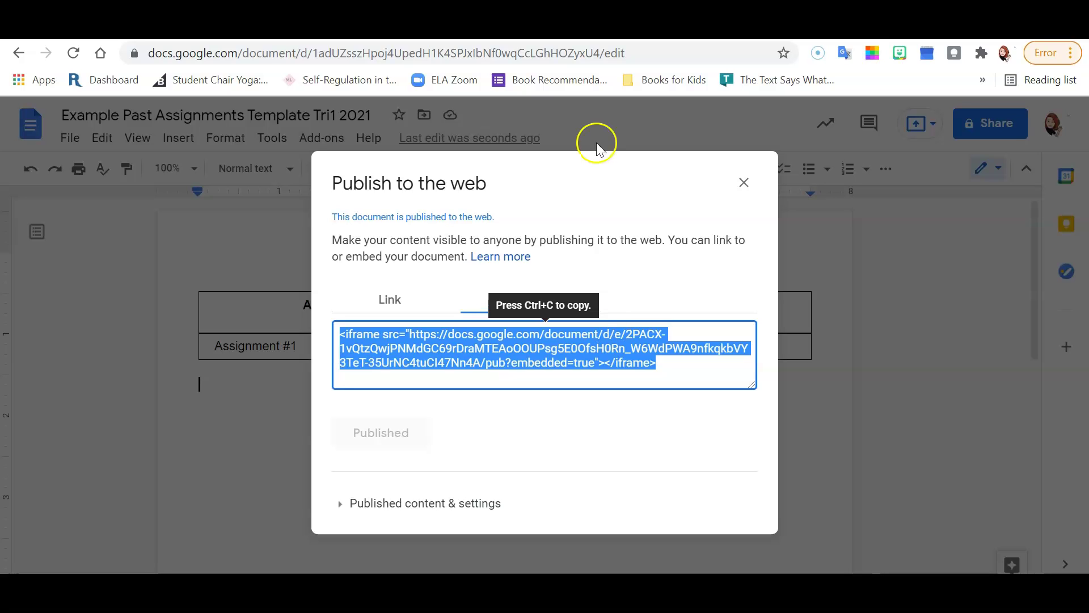
- Switch back to the Canvas course and open the home page for editing at its Recent Assignments section
{"action": "left_click", "coordinate": [318, 30]}
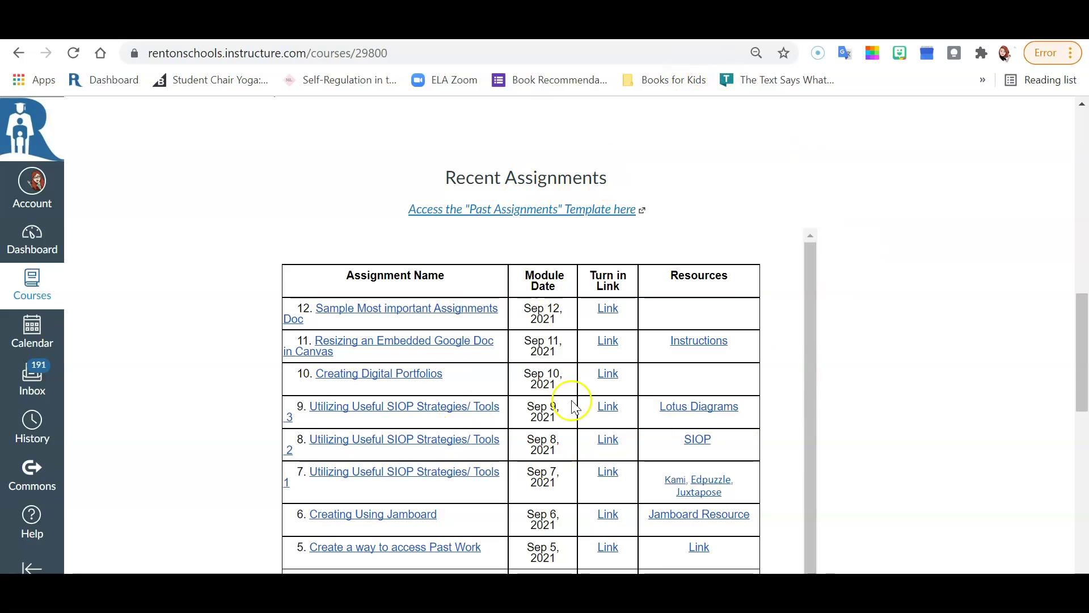
{"action": "scroll", "coordinate": [844, 379], "scroll_direction": "up", "scroll_amount": 10}
{"action": "left_click", "coordinate": [779, 120]}
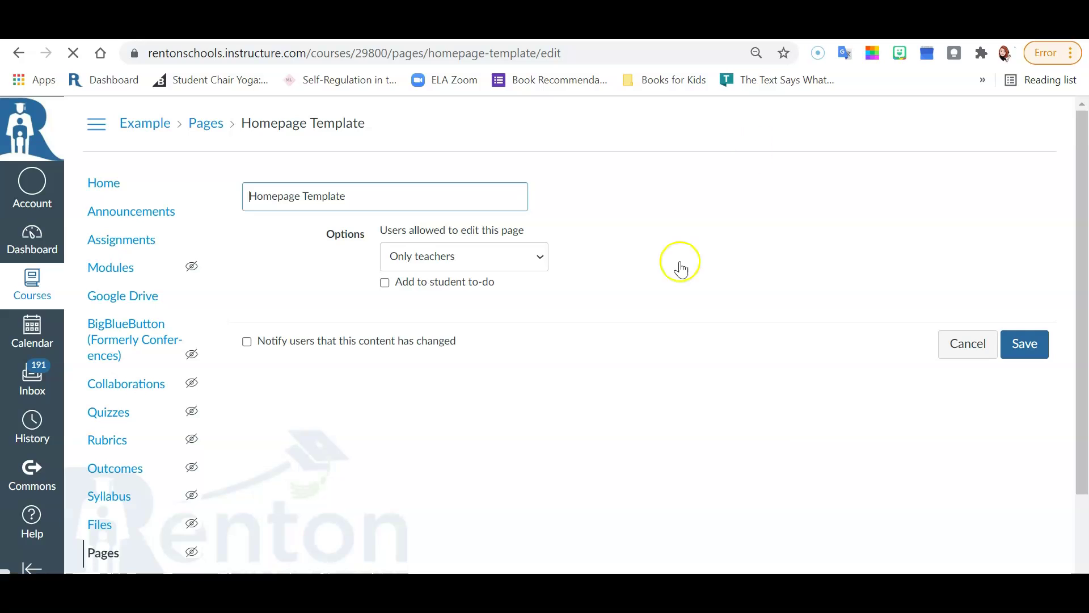
{"action": "scroll", "coordinate": [772, 427], "scroll_direction": "down", "scroll_amount": 15}
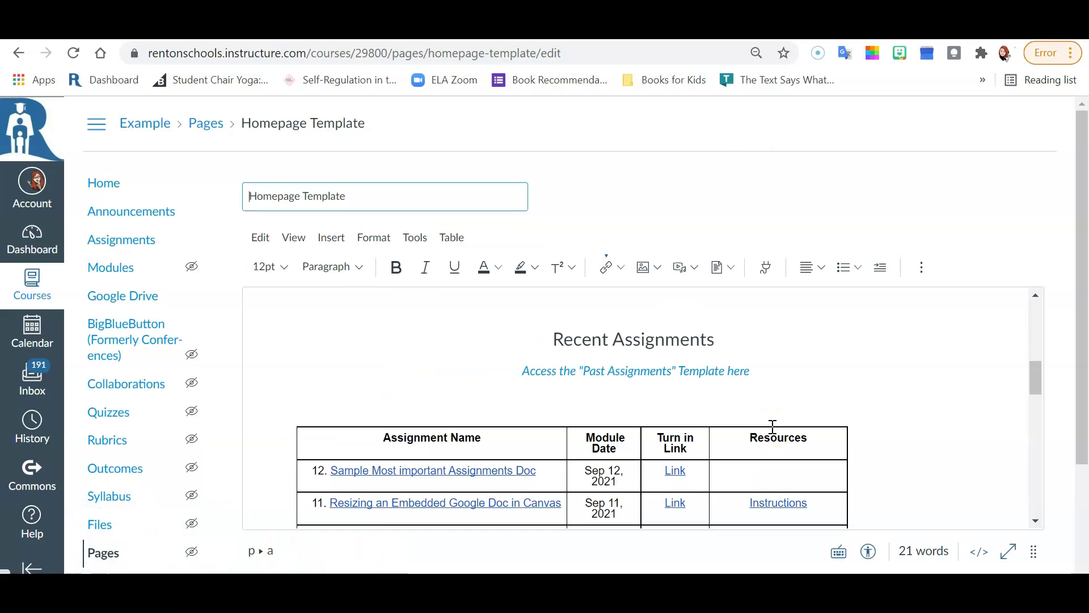
- Delete the embedded template assignments document between the Recent Assignments link and the Schedule section
{"action": "left_click", "coordinate": [688, 470]}
{"action": "scroll", "coordinate": [567, 454], "scroll_direction": "up", "scroll_amount": 10}
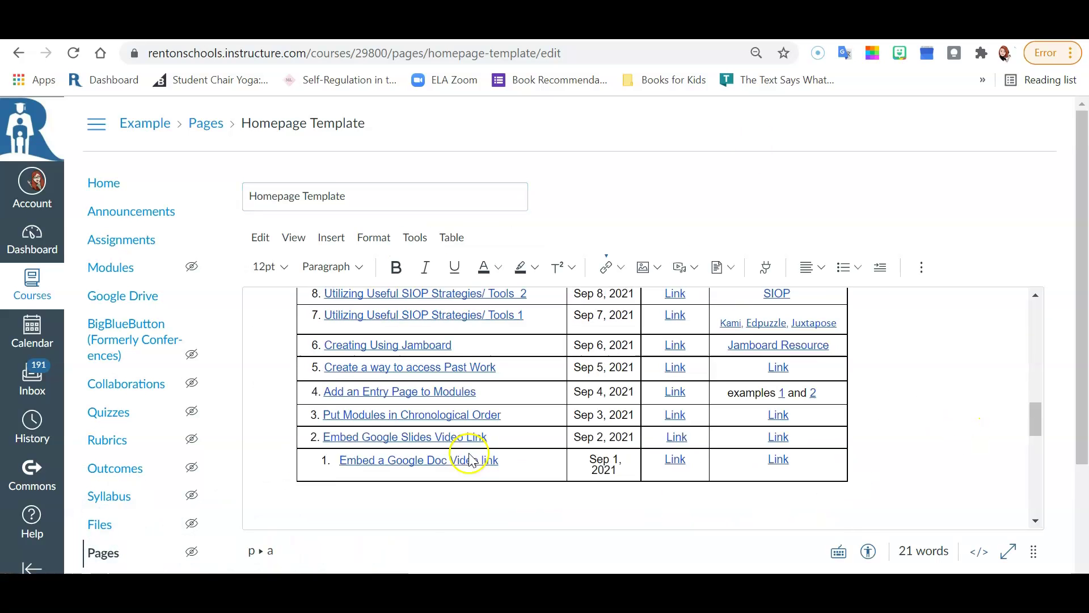
{"action": "left_click", "coordinate": [269, 343]}
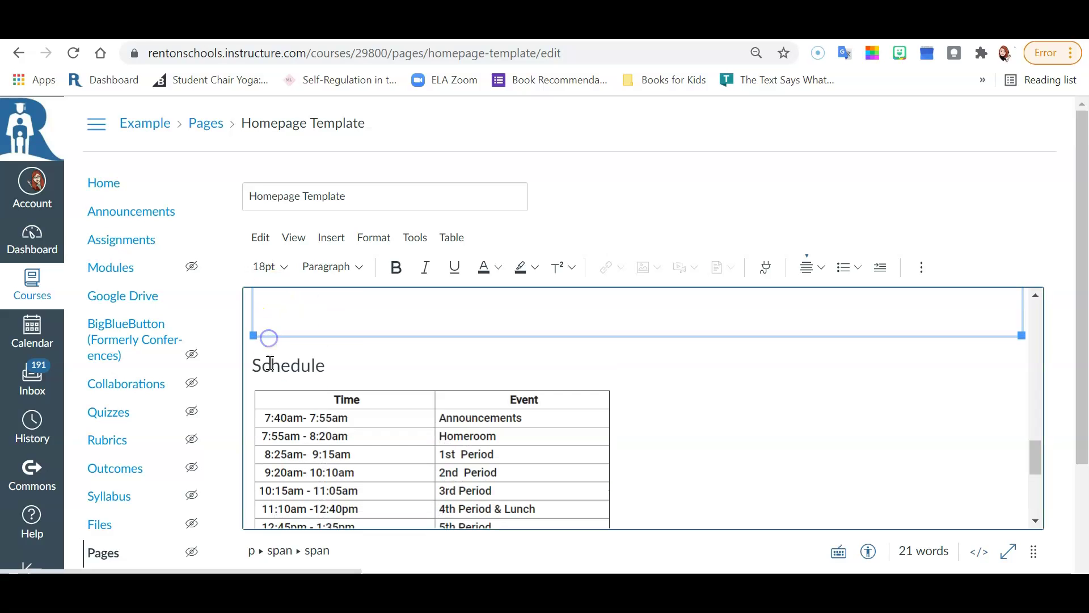
{"action": "left_click", "coordinate": [260, 348]}
{"action": "key", "text": "BackSpace"}
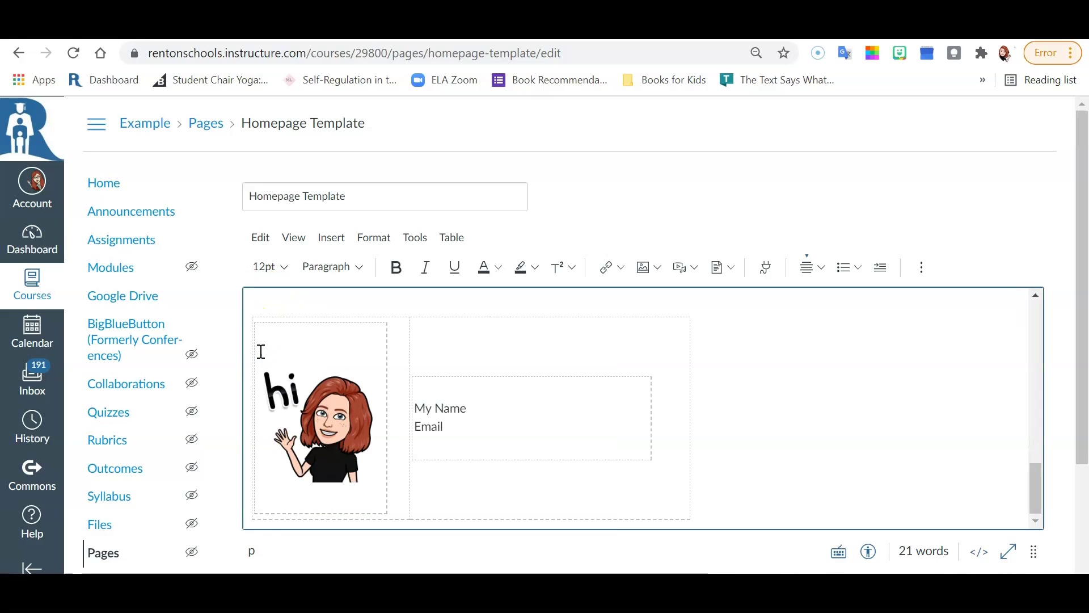
{"action": "left_click", "coordinate": [545, 369]}
{"action": "key", "text": "ctrl+z"}
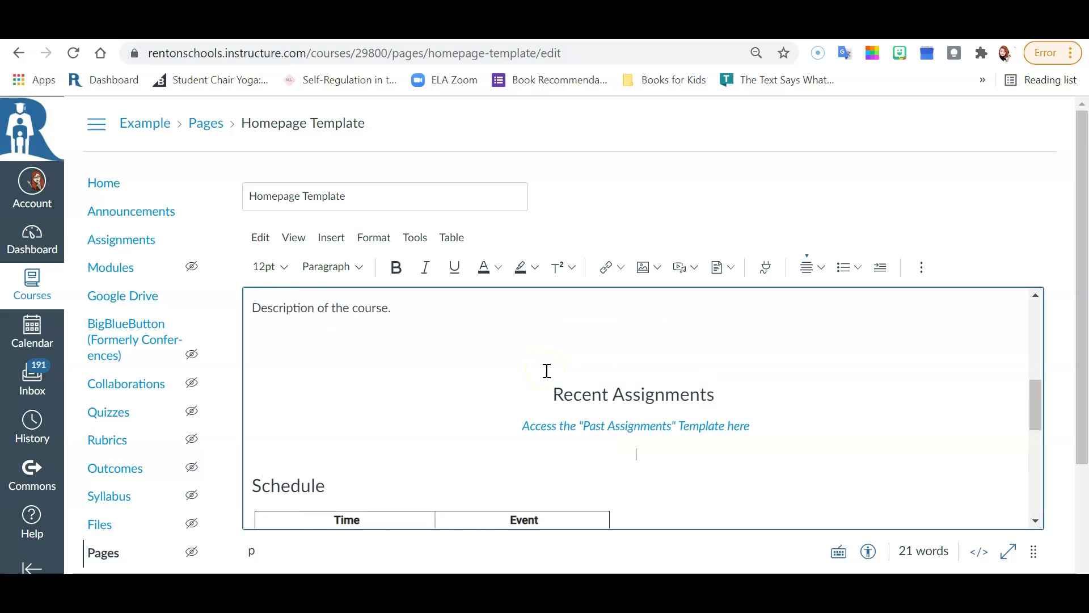
{"action": "left_click", "coordinate": [546, 370]}
- Delete the "Access the 'Past Assignments' Template here" link line under the Recent Assignments heading
{"action": "triple_click", "coordinate": [640, 438]}
{"action": "key", "text": "BackSpace"}
{"action": "key", "text": "BackSpace"}
{"action": "left_click", "coordinate": [641, 436]}
{"action": "left_click", "coordinate": [732, 344]}
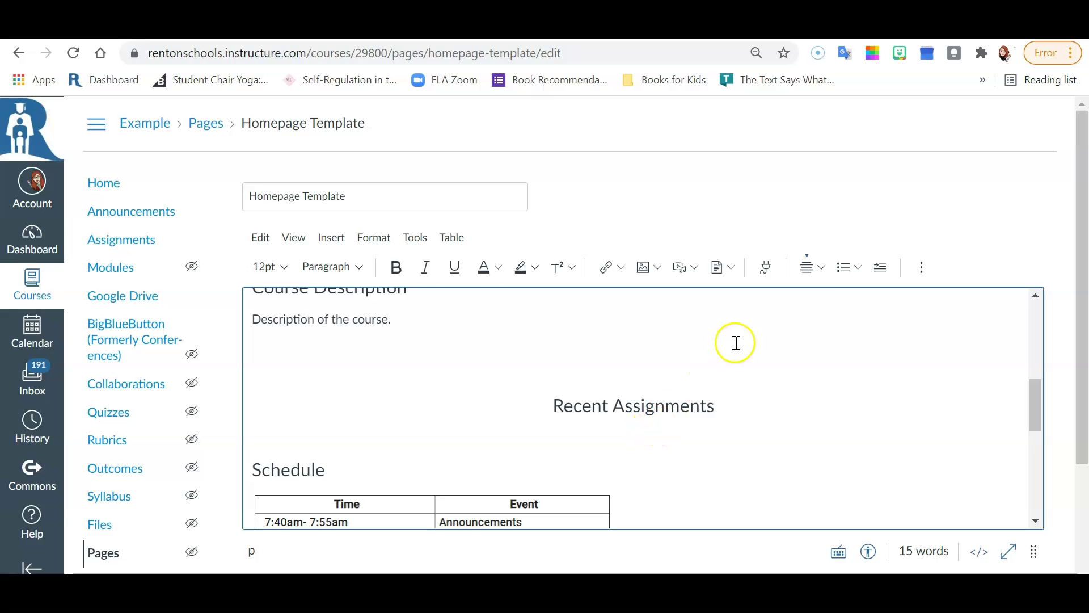
- Start an embed below the Recent Assignments heading and copy the published iframe code from the Google Doc
{"action": "left_click", "coordinate": [330, 243]}
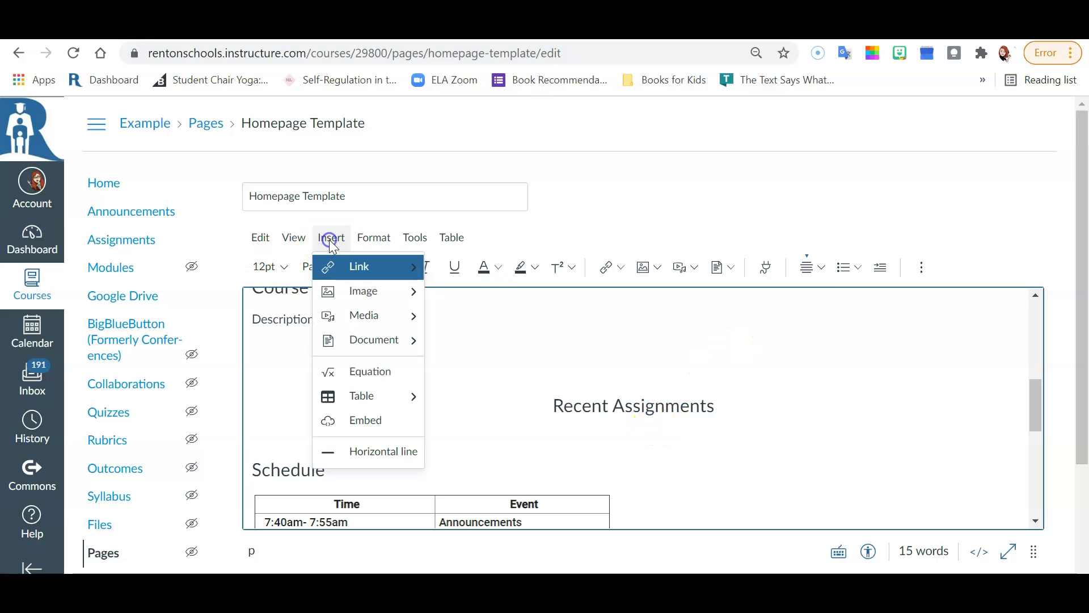
{"action": "left_click", "coordinate": [356, 421]}
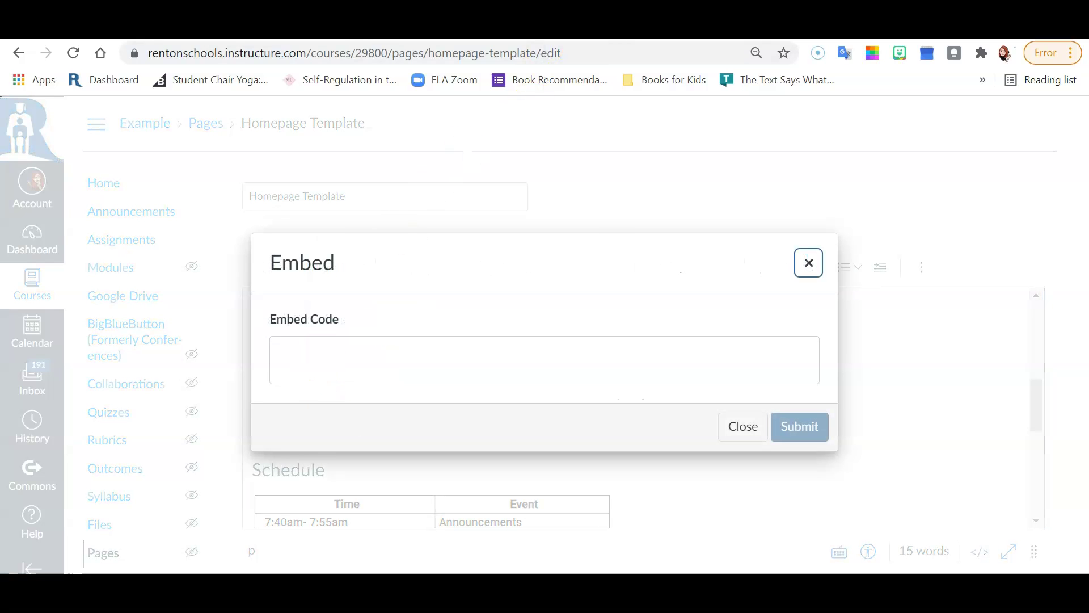
{"action": "left_click", "coordinate": [456, 28]}
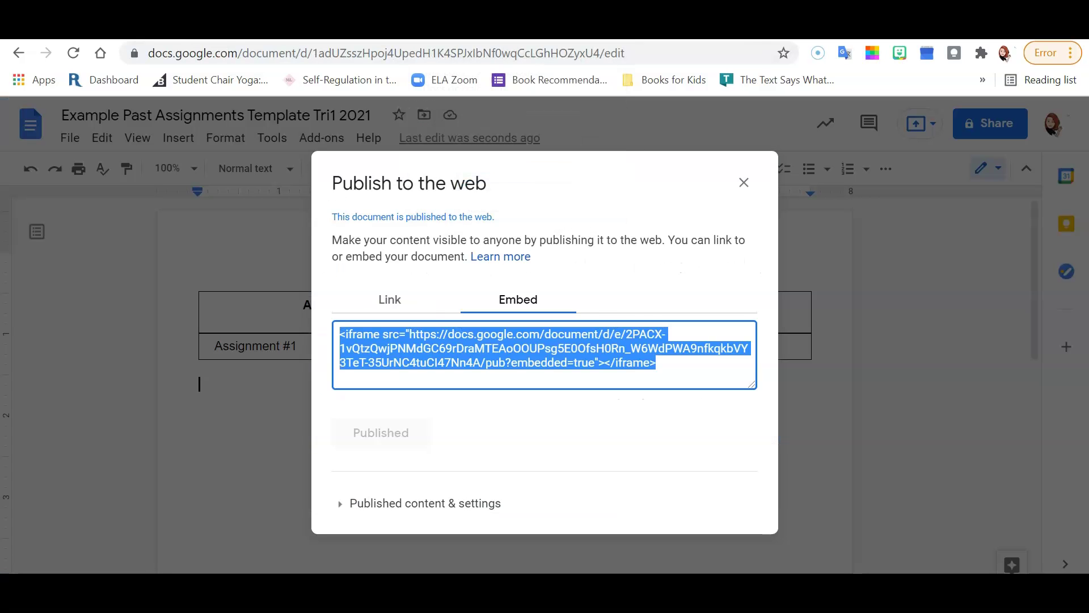
{"action": "right_click", "coordinate": [443, 348]}
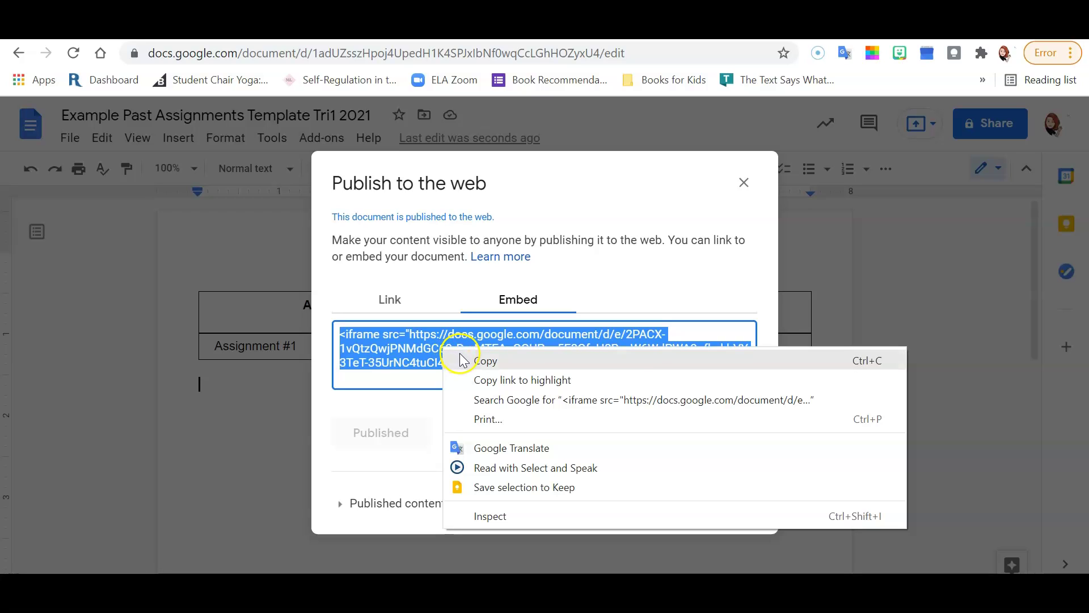
{"action": "left_click", "coordinate": [483, 361]}
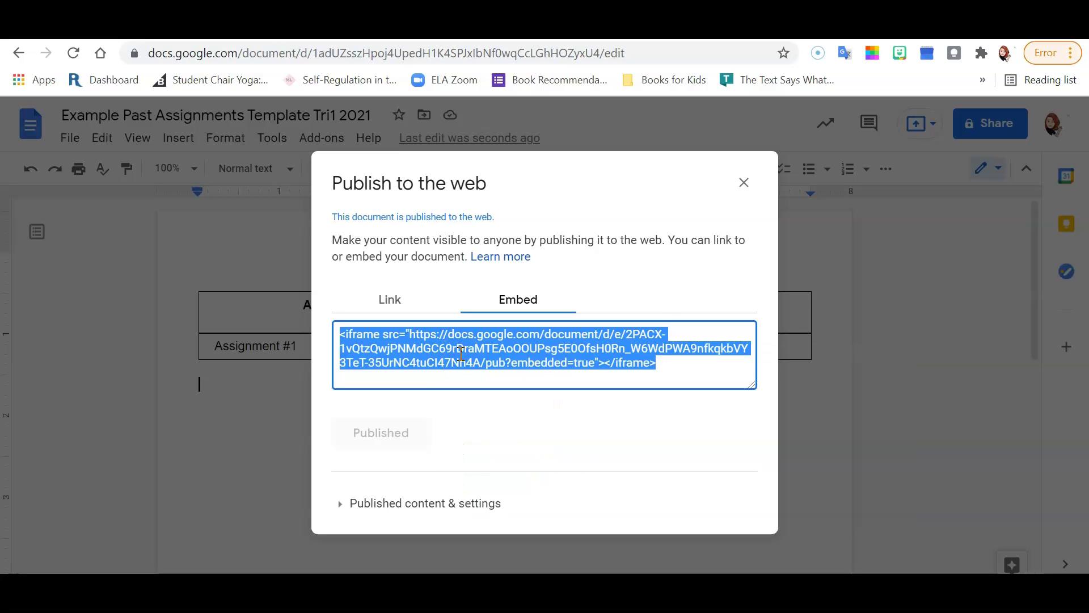
{"action": "left_click", "coordinate": [510, 371]}
- Switch back to Canvas and embed the copied iframe code with width=100% added before its opening tag's closing bracket
{"action": "left_click", "coordinate": [255, 27]}
{"action": "left_click", "coordinate": [329, 359]}
{"action": "key", "text": "ctrl+v"}
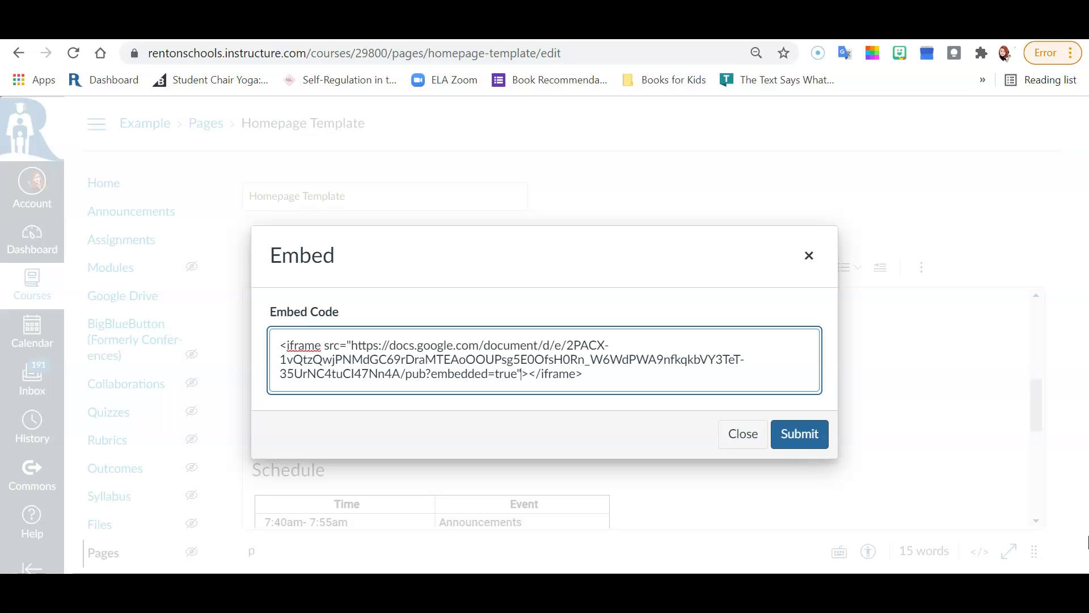
{"action": "type", "text": "width=100%"}
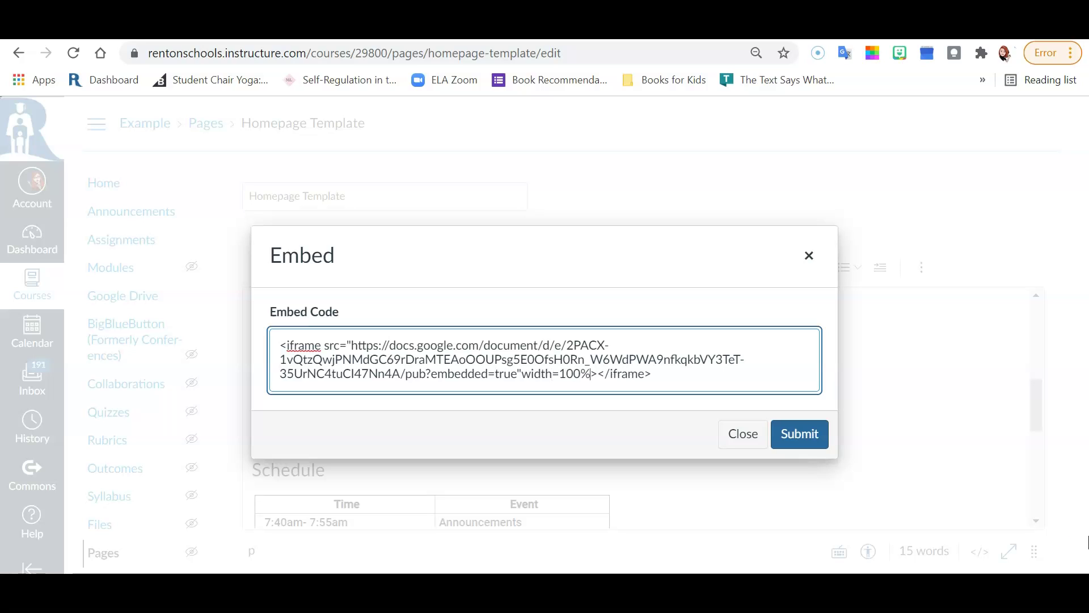
{"action": "left_click", "coordinate": [800, 434]}
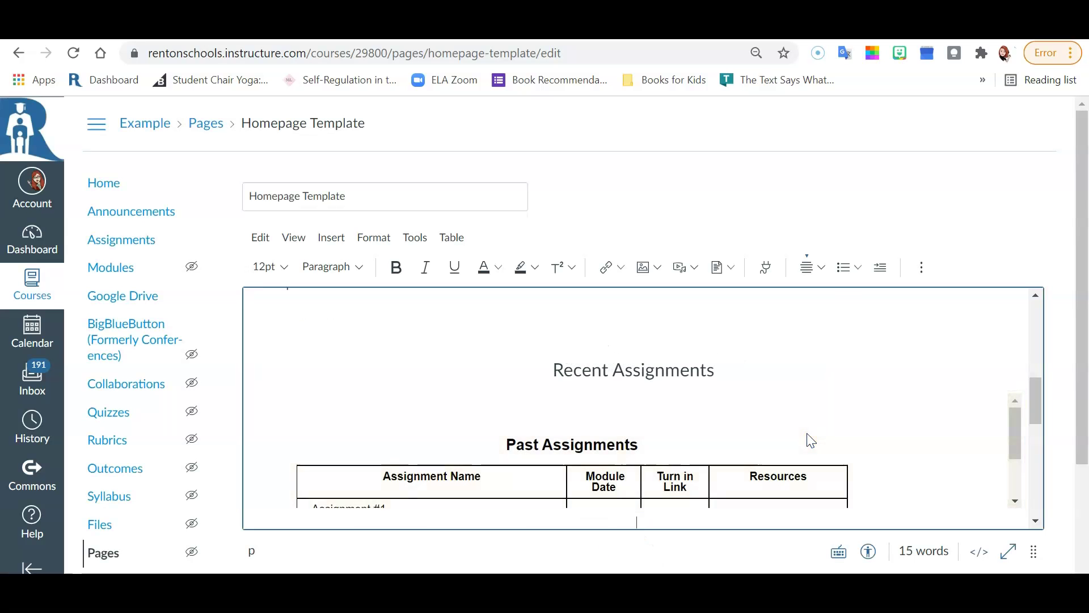
- Examine how the embedded Past Assignments table displays and scrolls under the Recent Assignments heading
{"action": "scroll", "coordinate": [811, 441], "scroll_direction": "down", "scroll_amount": 2}
{"action": "scroll", "coordinate": [808, 441], "scroll_direction": "up", "scroll_amount": 3}
{"action": "scroll", "coordinate": [808, 440], "scroll_direction": "down", "scroll_amount": 1}
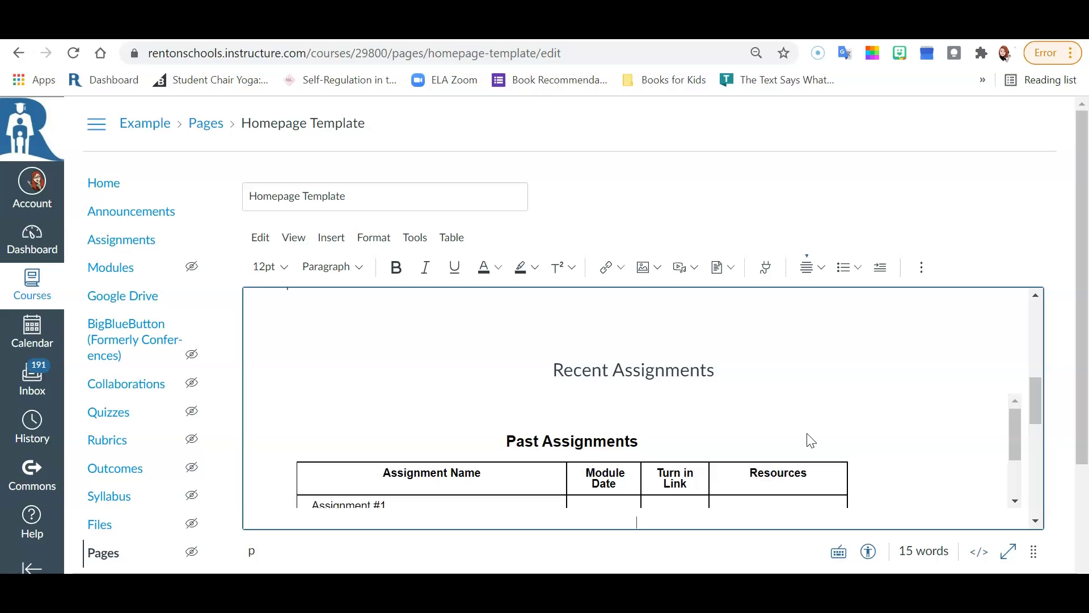
{"action": "scroll", "coordinate": [809, 441], "scroll_direction": "up", "scroll_amount": 1}
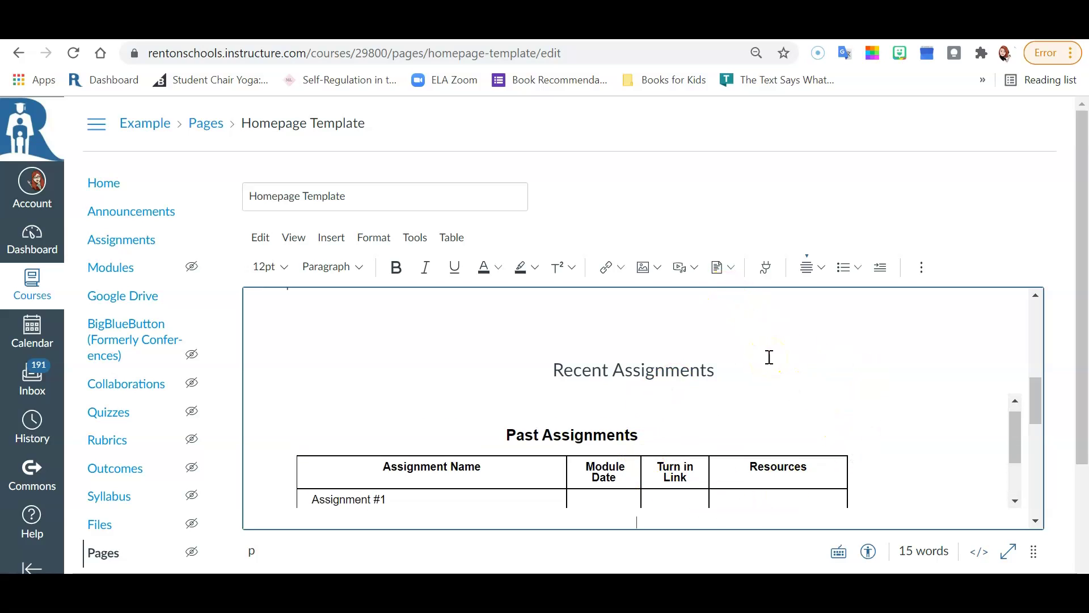
{"action": "scroll", "coordinate": [770, 357], "scroll_direction": "down", "scroll_amount": 1}
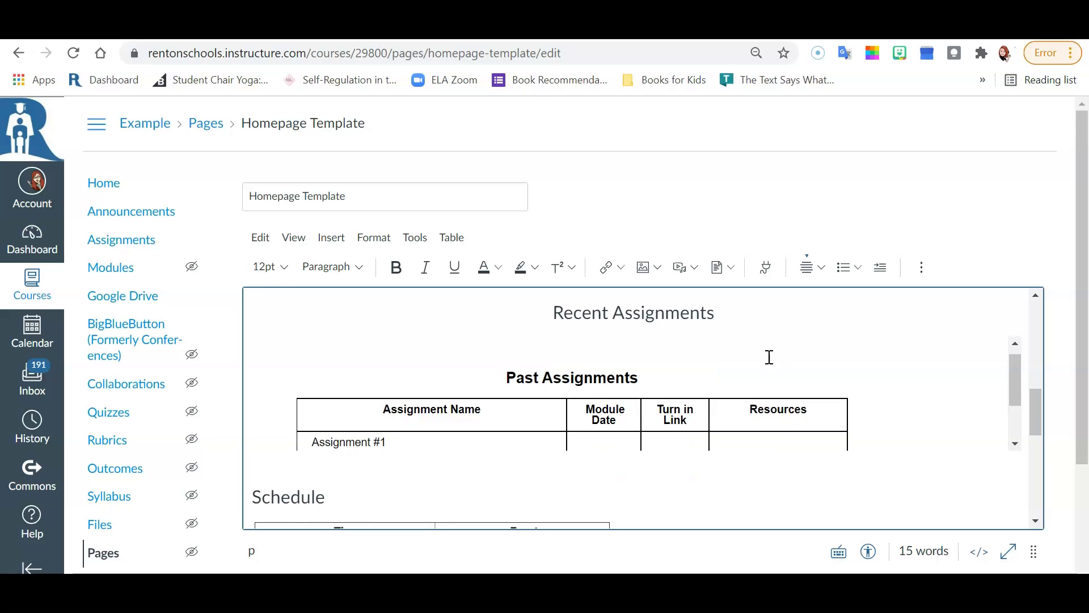
{"action": "scroll", "coordinate": [769, 357], "scroll_direction": "down", "scroll_amount": 2}
{"action": "scroll", "coordinate": [768, 358], "scroll_direction": "up", "scroll_amount": 2}
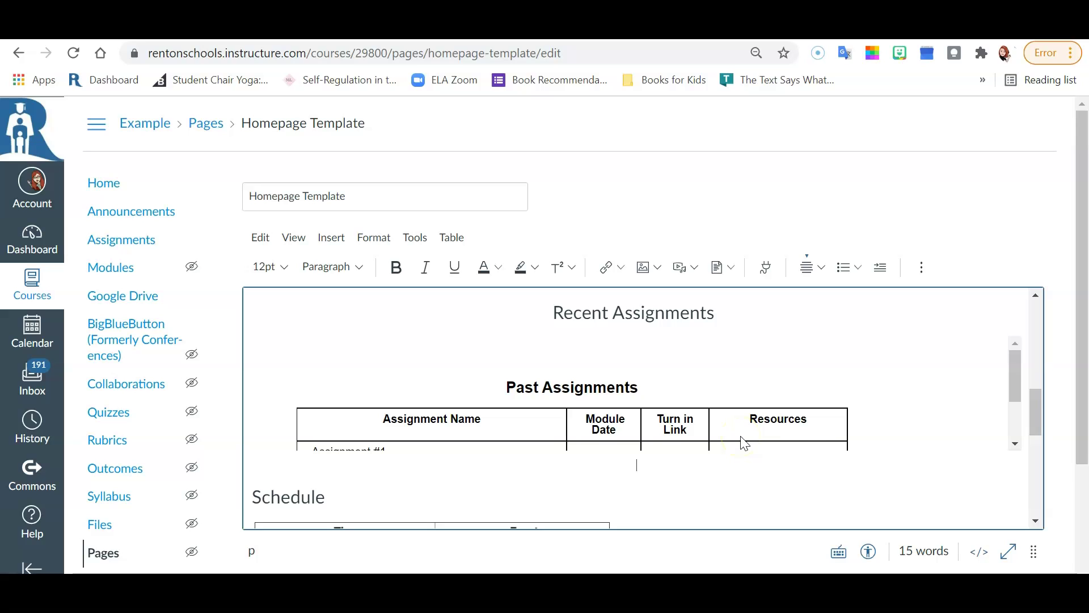
{"action": "scroll", "coordinate": [927, 435], "scroll_direction": "down", "scroll_amount": 1}
{"action": "scroll", "coordinate": [930, 438], "scroll_direction": "up", "scroll_amount": 1}
{"action": "scroll", "coordinate": [931, 438], "scroll_direction": "up", "scroll_amount": 1}
{"action": "scroll", "coordinate": [930, 438], "scroll_direction": "down", "scroll_amount": 1}
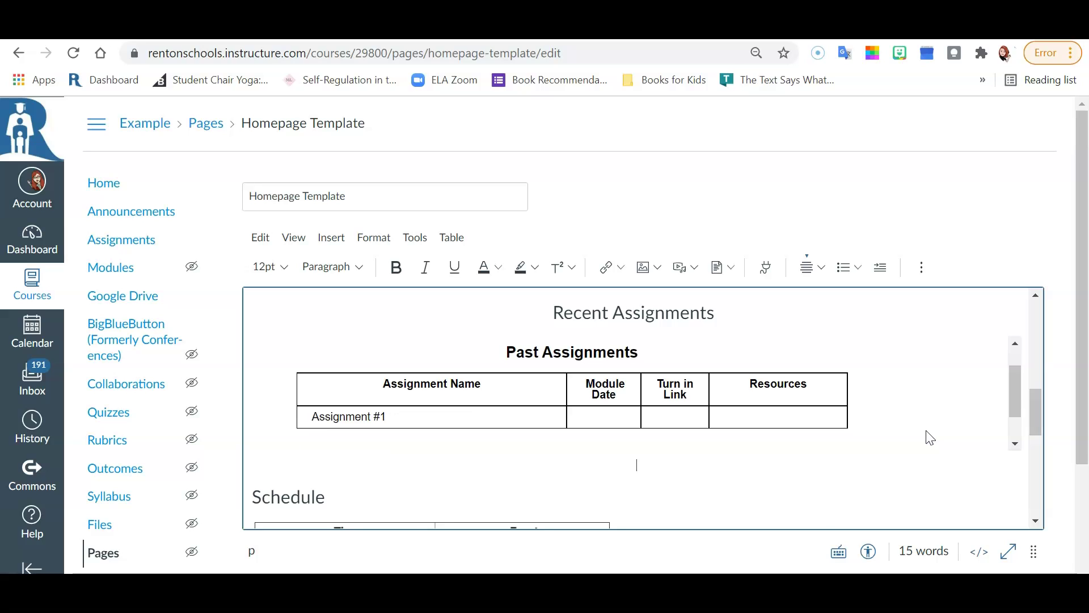
{"action": "scroll", "coordinate": [724, 386], "scroll_direction": "down", "scroll_amount": 1}
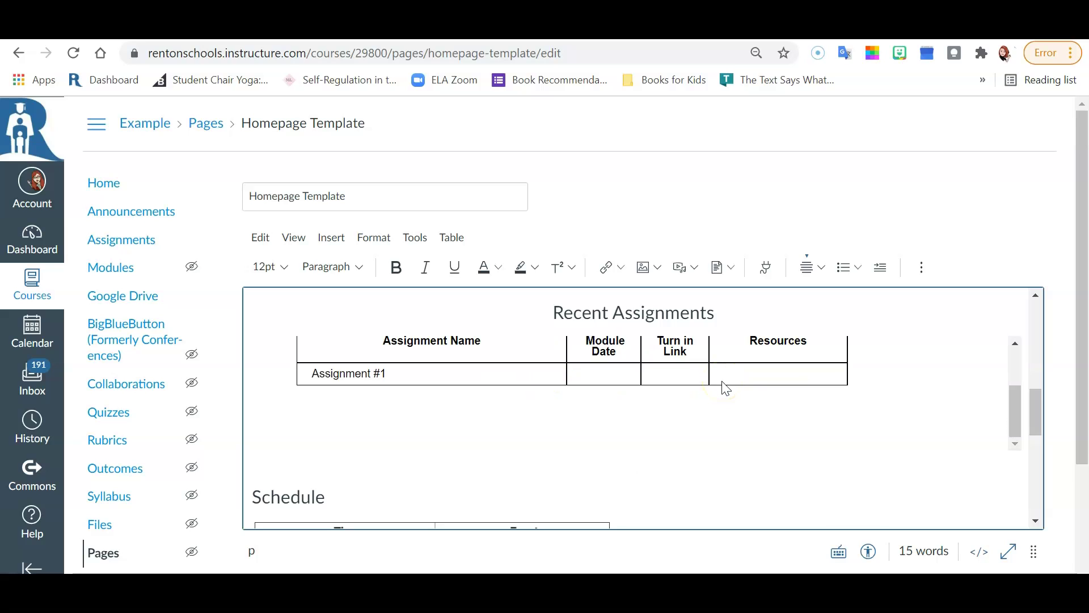
{"action": "scroll", "coordinate": [724, 389], "scroll_direction": "up", "scroll_amount": 1}
{"action": "scroll", "coordinate": [725, 388], "scroll_direction": "down", "scroll_amount": 2}
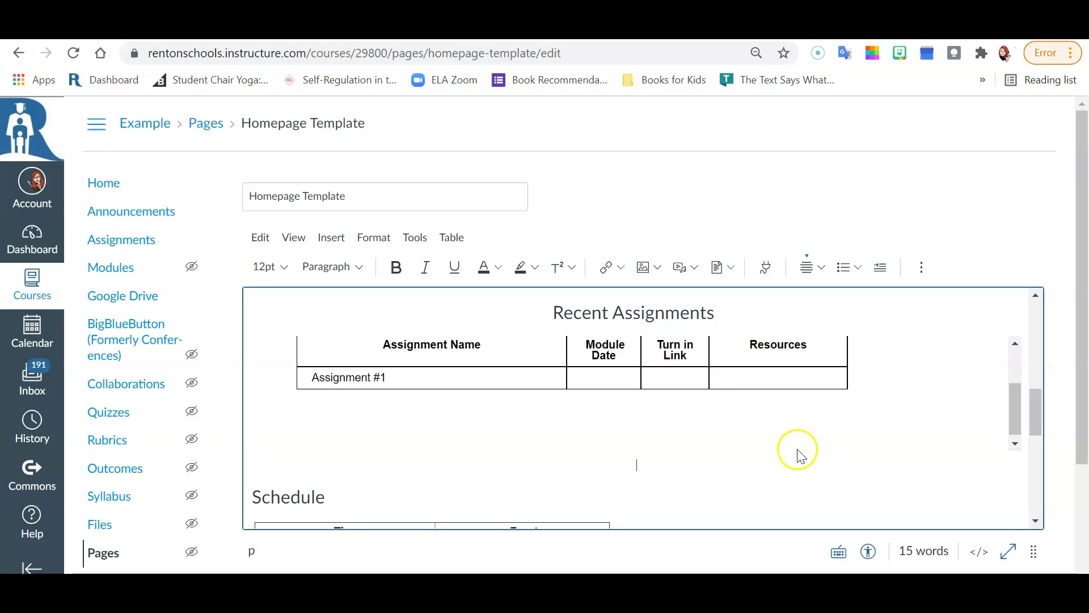
- Save the edited Homepage Template page
{"action": "scroll", "coordinate": [1007, 471], "scroll_direction": "down", "scroll_amount": 10}
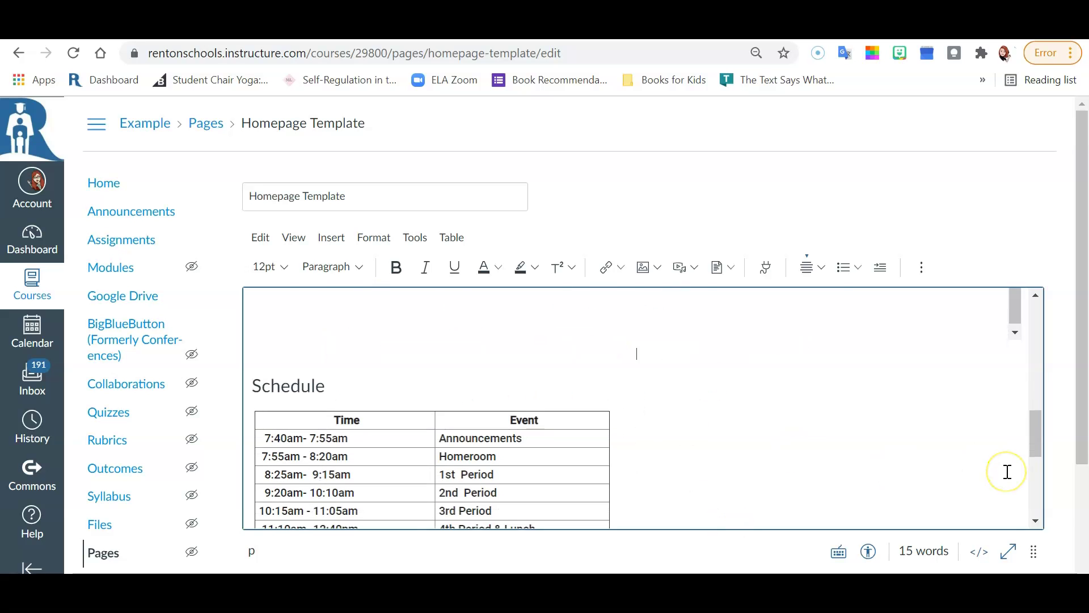
{"action": "left_click", "coordinate": [1043, 549]}
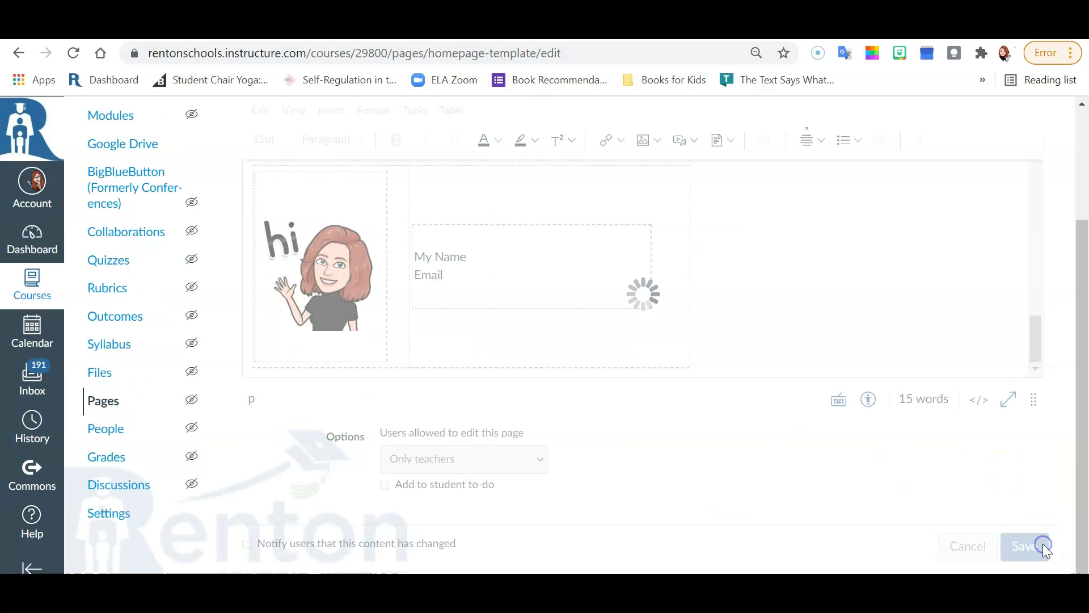